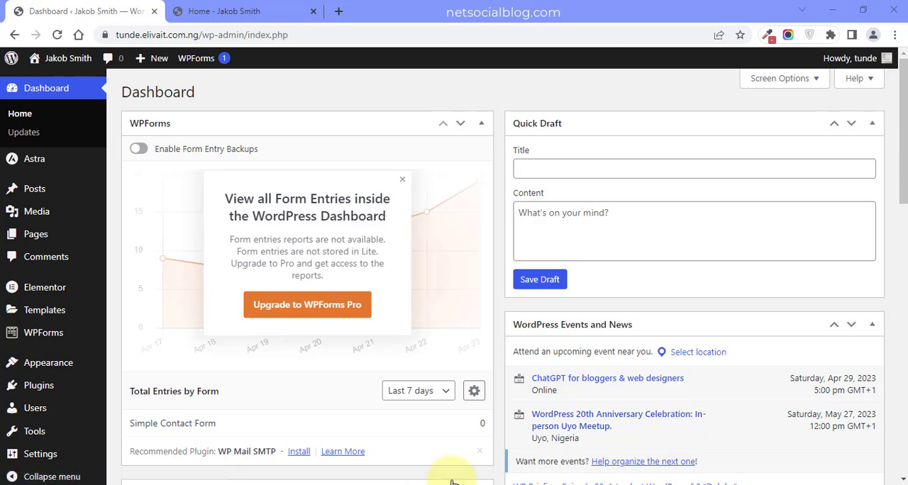
- Bring up the steps notes in Notepad, and load rankmath.com in a new browser tab
mouse_move(241, 483)
left_click(183, 442)
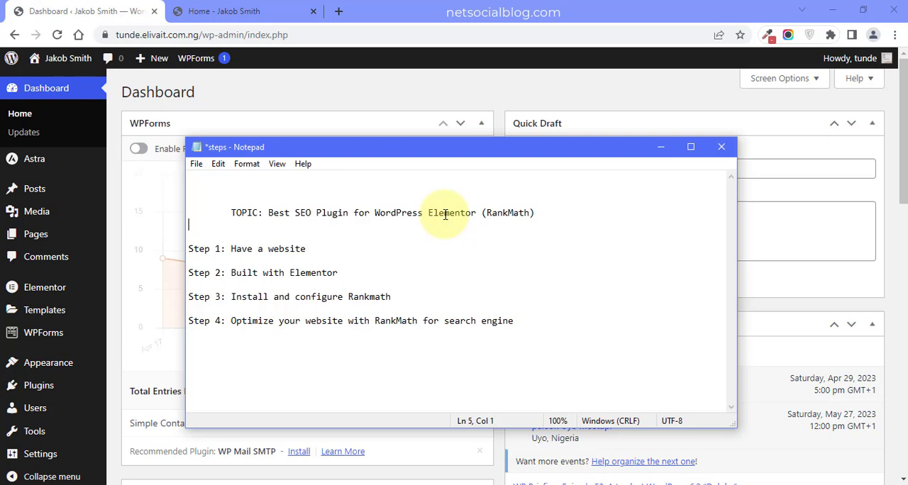
left_click(338, 10)
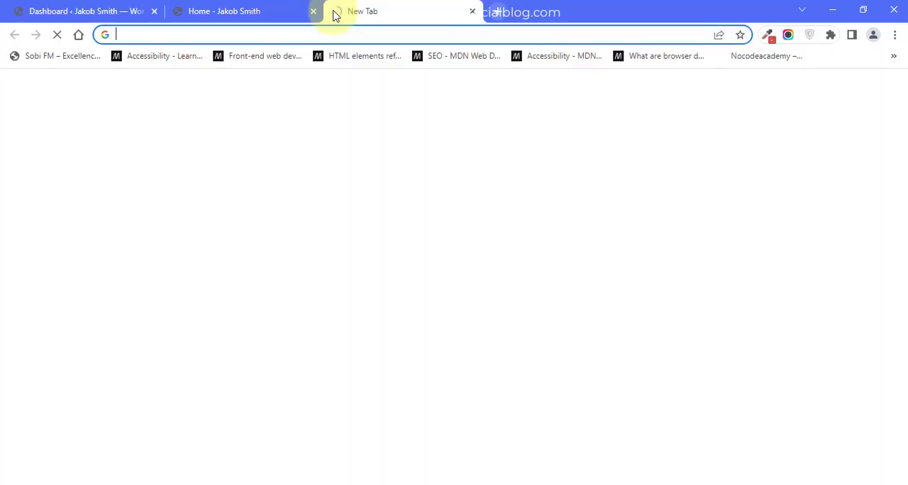
type("rankmath.com")
key("Return")
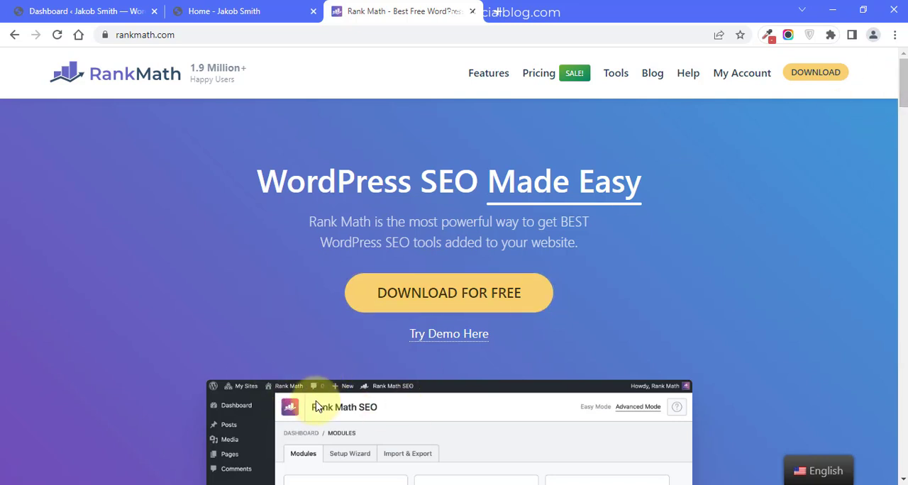
- Switch to the steps notes in Notepad and review the topic and the first step, having a website
left_click(174, 445)
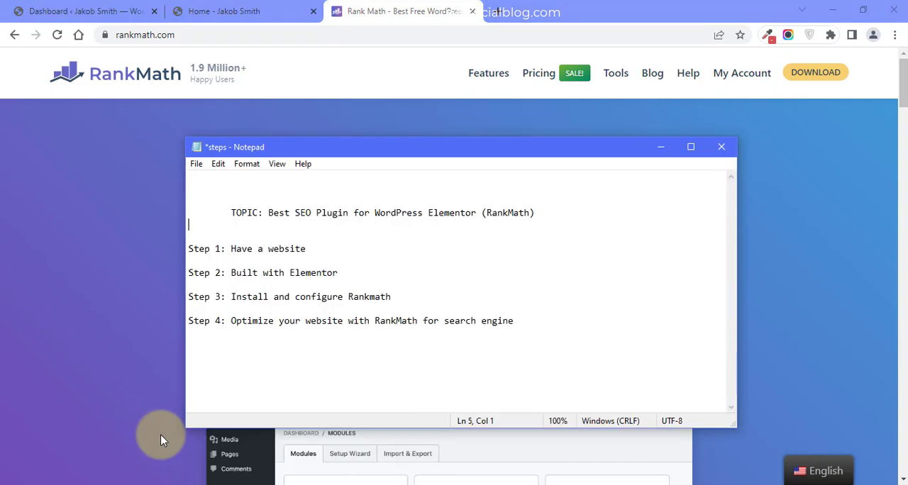
left_click(318, 238)
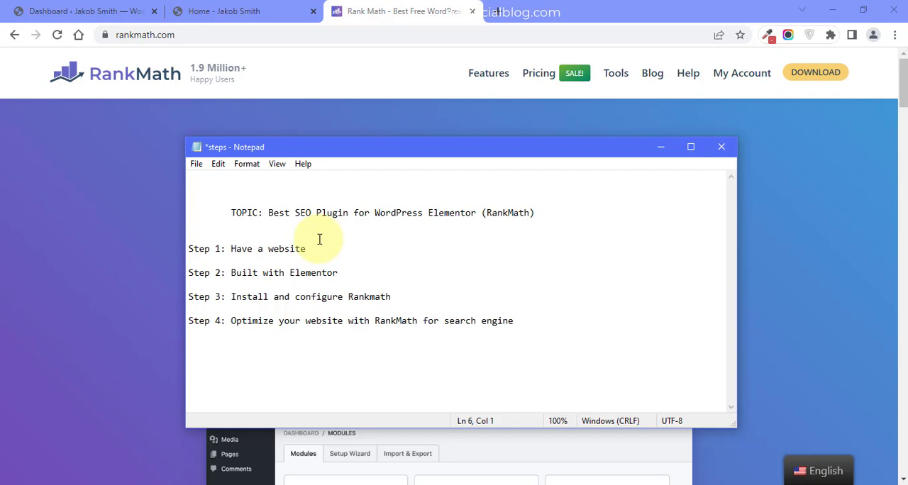
left_click(258, 248)
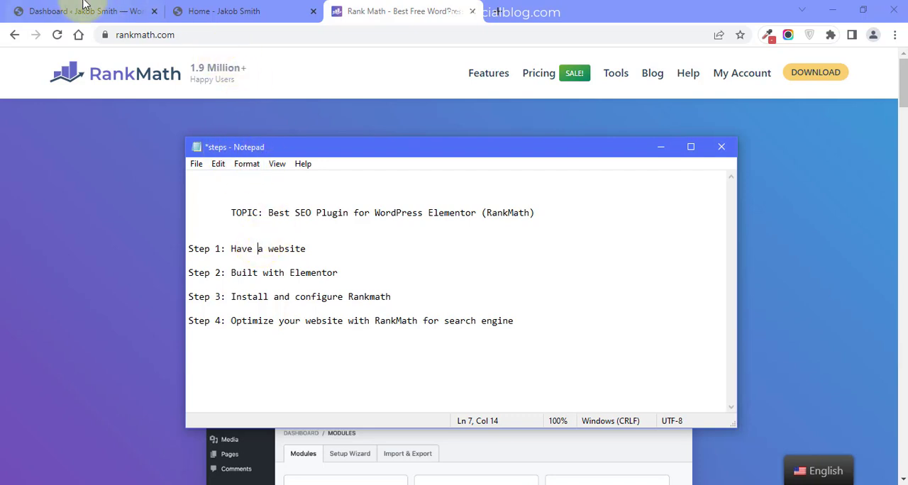
- Switch to the site's home page in the browser and examine its hero, About Me, video and Gear sections
left_click(223, 10)
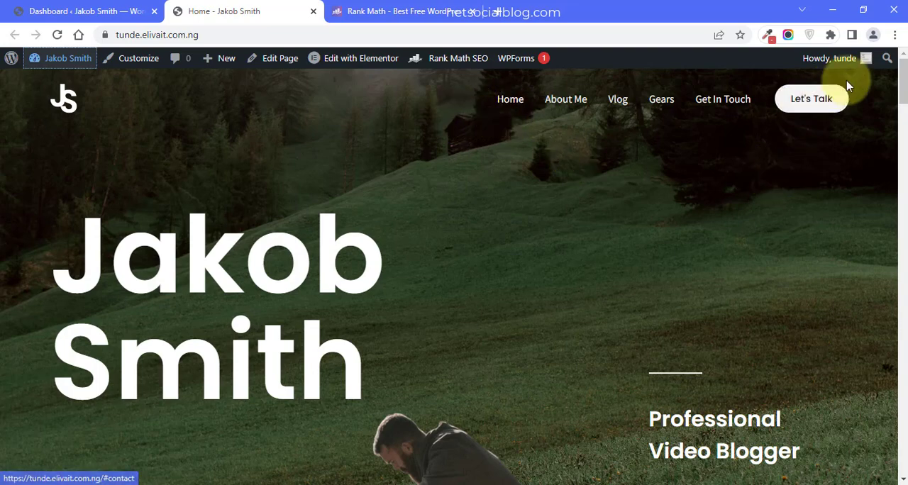
mouse_move(905, 72)
left_mouse_down()
mouse_move(905, 89)
mouse_move(900, 64)
left_mouse_up()
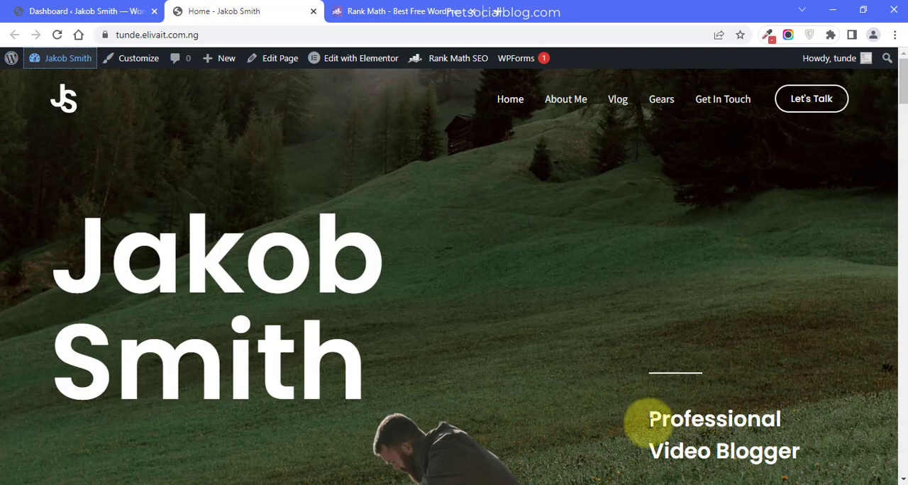
left_click_drag(903, 91, 904, 119)
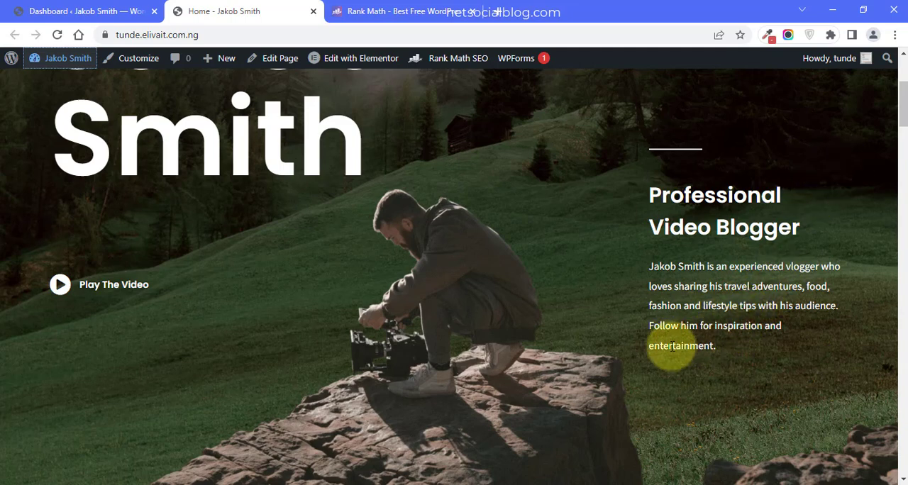
left_click_drag(902, 95, 899, 78)
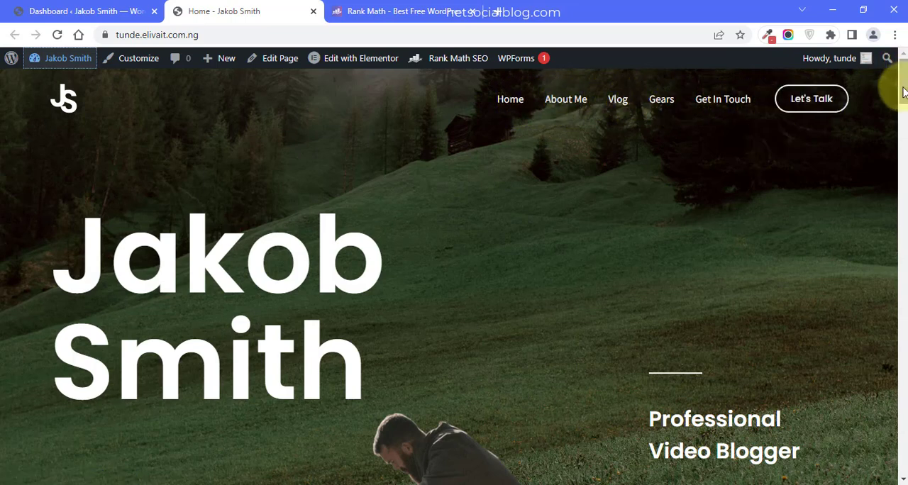
left_click_drag(900, 102, 900, 172)
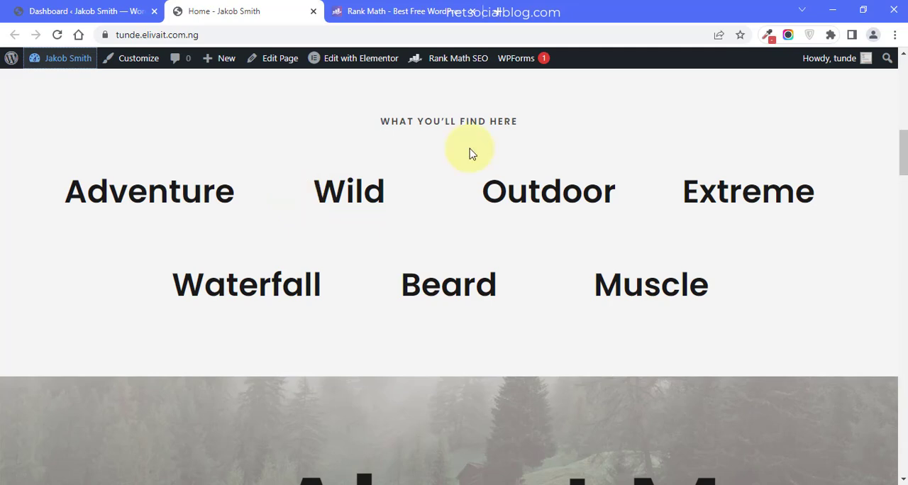
left_click_drag(902, 147, 897, 192)
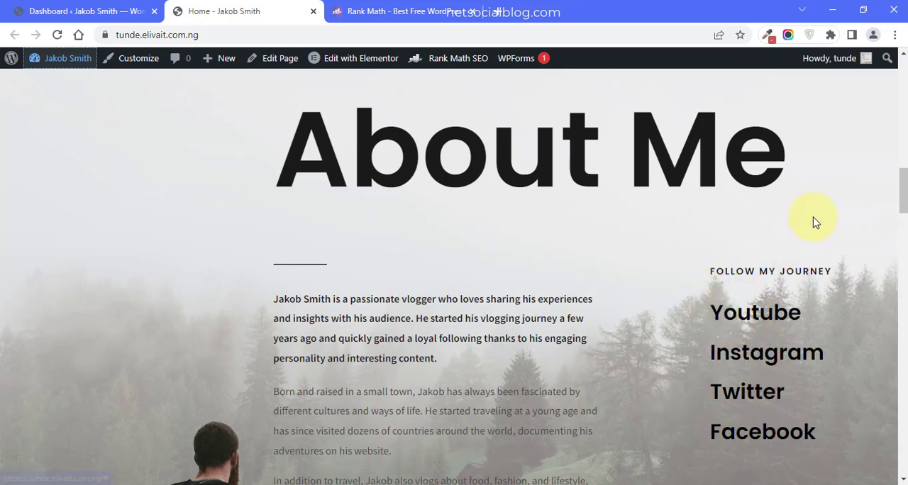
scroll(906, 204, "down", 1)
left_click_drag(905, 203, 905, 245)
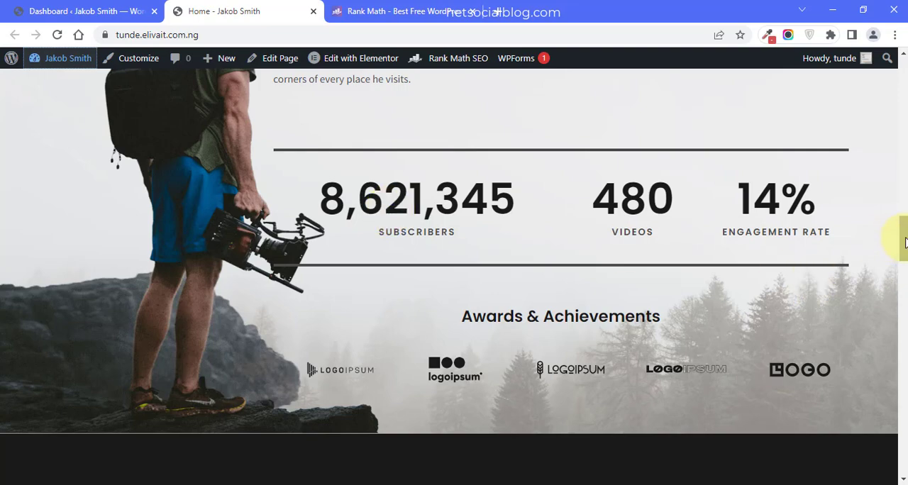
left_click_drag(905, 242, 905, 331)
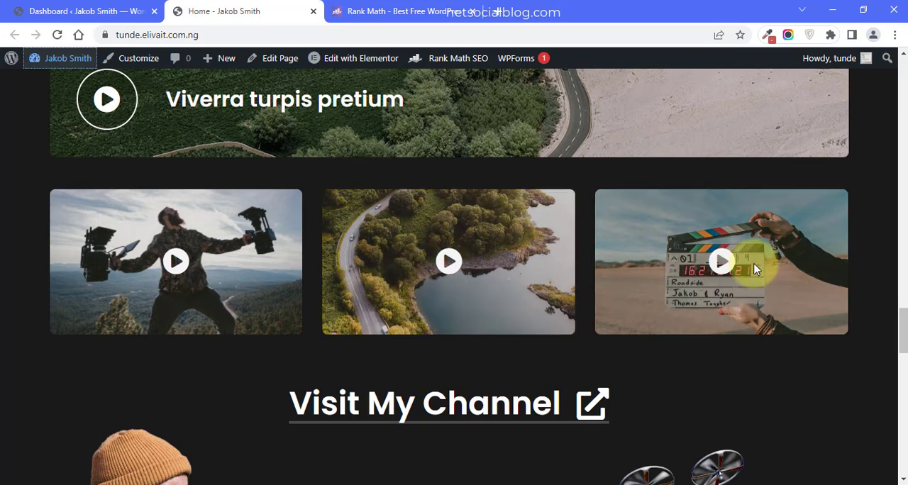
scroll(899, 347, "down", 3)
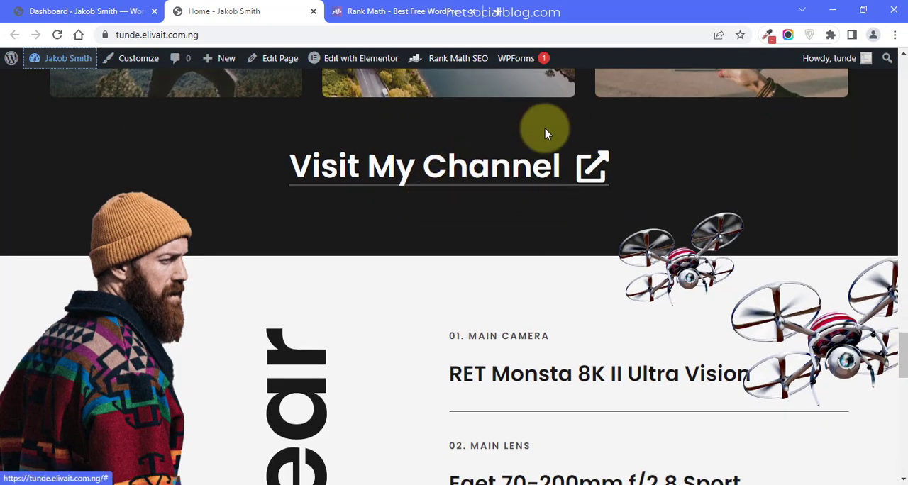
scroll(904, 347, "down", 1)
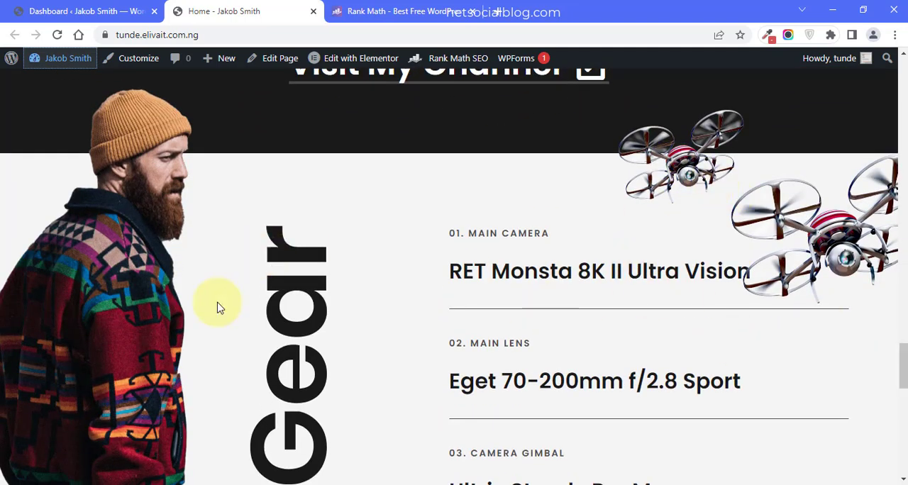
- Examine the home page's contact form and footer, and return to the hero section
left_click_drag(902, 358, 901, 426)
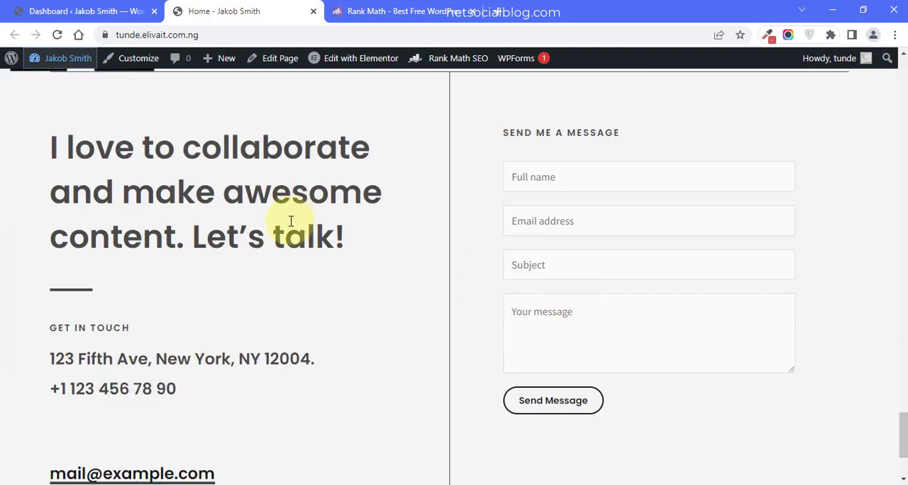
left_click(554, 164)
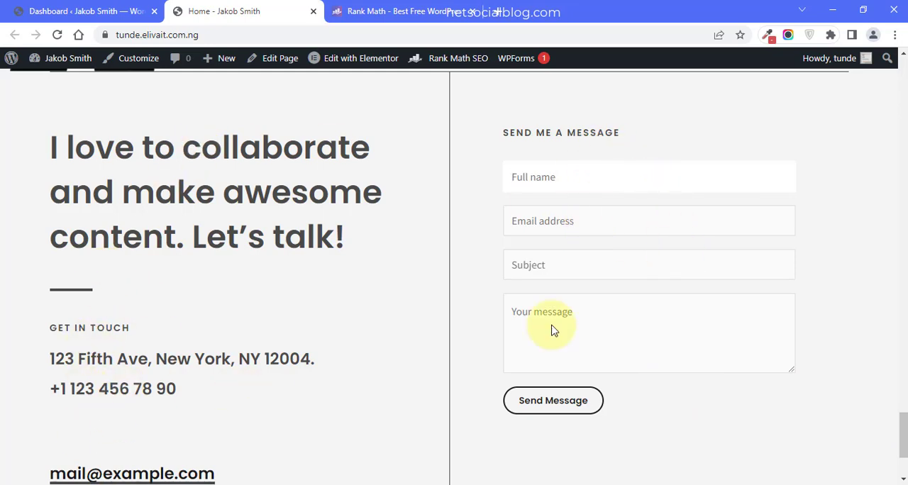
scroll(898, 415, "up", 5)
left_click_drag(905, 421, 904, 471)
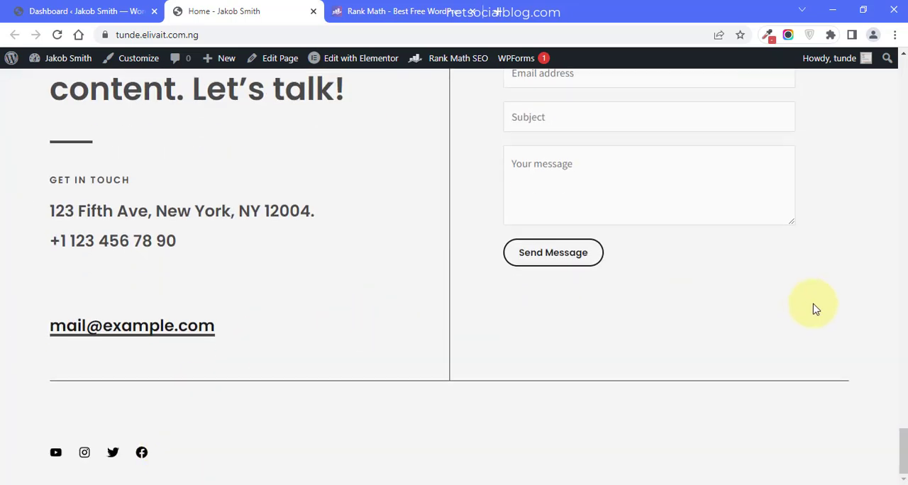
left_click_drag(898, 442, 902, 126)
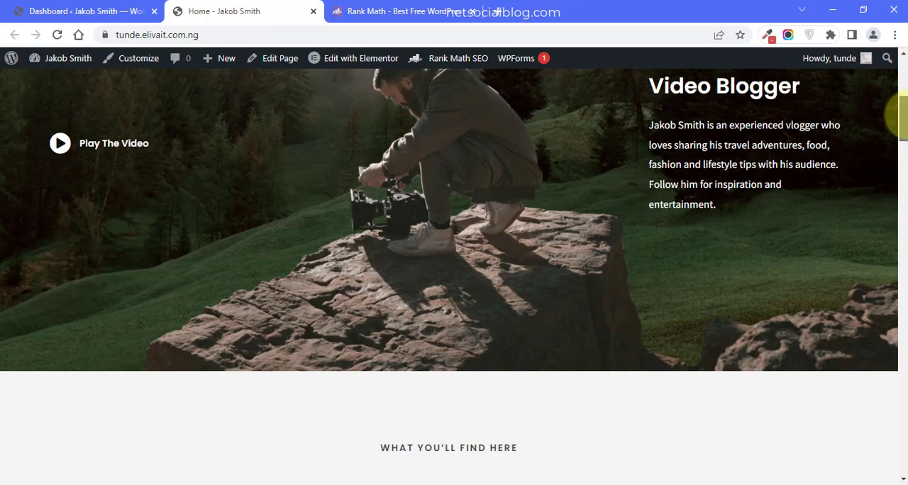
left_click_drag(899, 116, 895, 91)
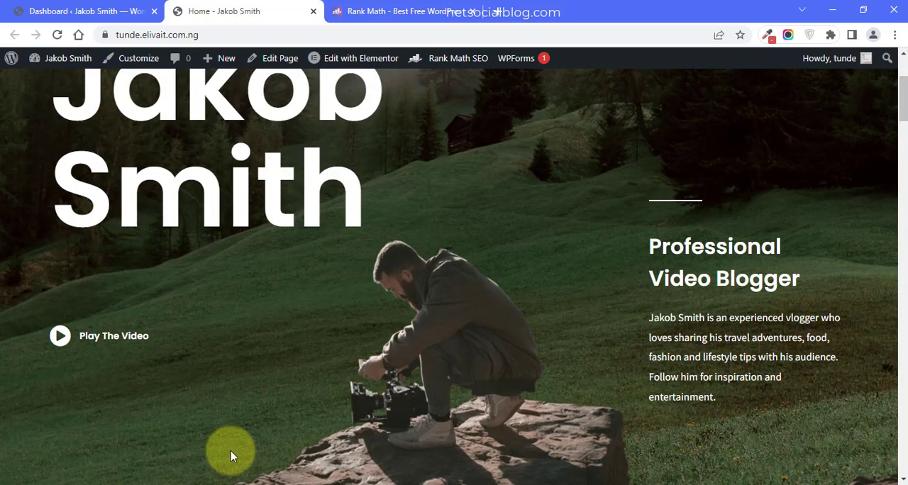
- Switch to the steps notes in Notepad and review steps 1 to 3
mouse_move(241, 481)
left_click(201, 462)
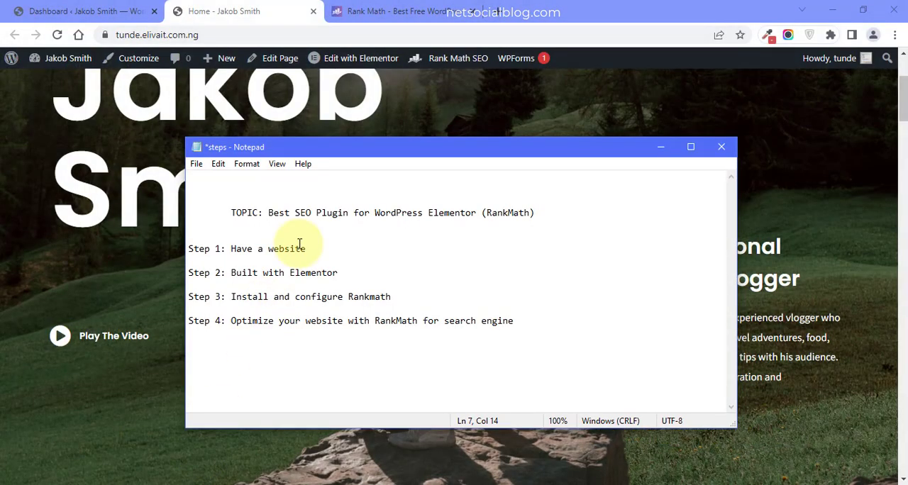
left_click_drag(310, 249, 342, 274)
left_click(343, 274)
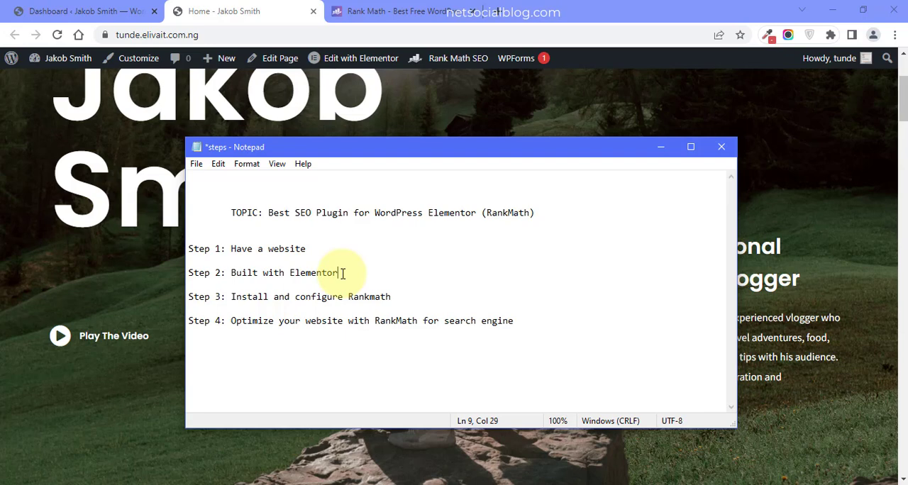
left_click(213, 297)
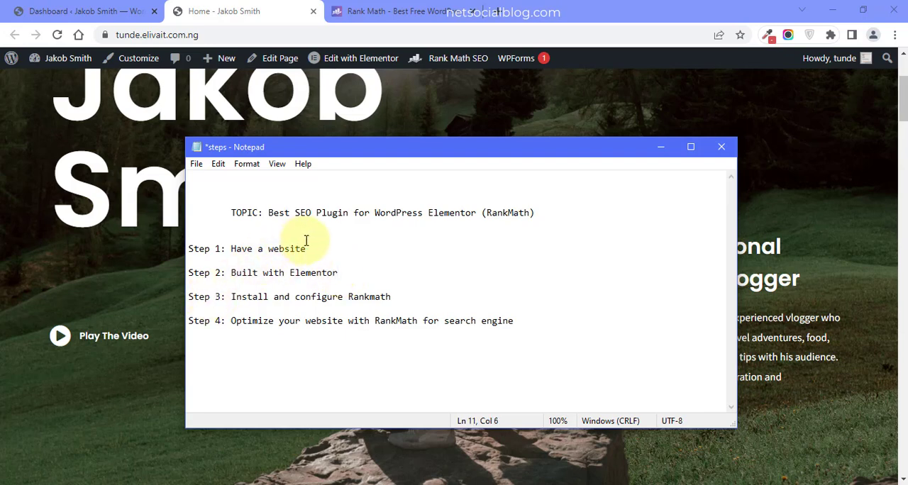
left_click_drag(309, 249, 330, 263)
- Check the home page's Elementor editing options and the WordPress pages list to see whether the site uses Elementor
left_click(123, 245)
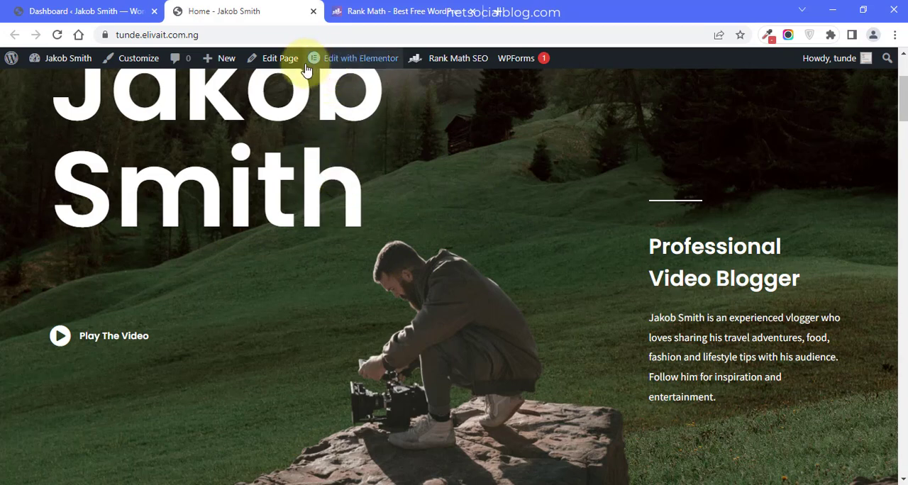
mouse_move(355, 63)
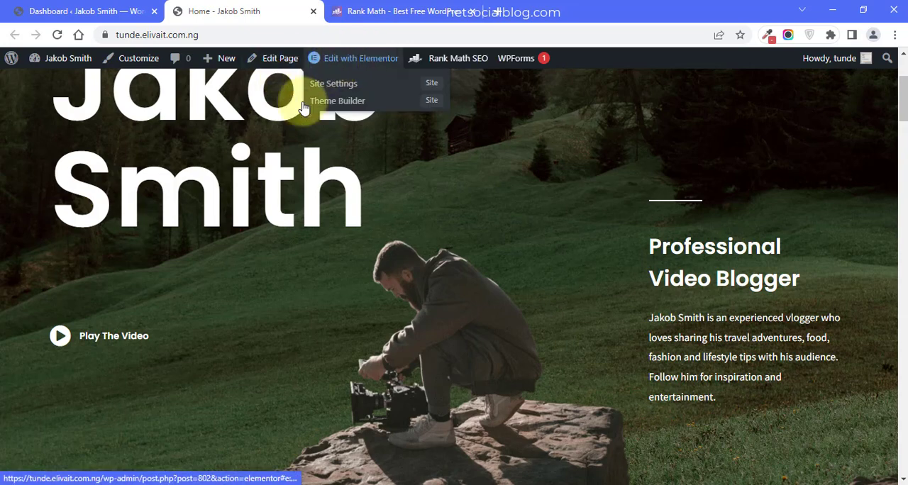
left_click(94, 6)
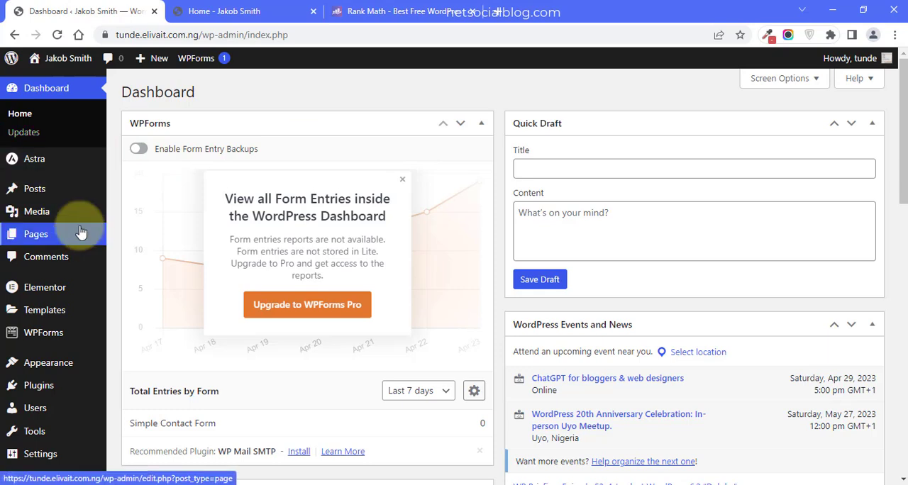
left_click(39, 236)
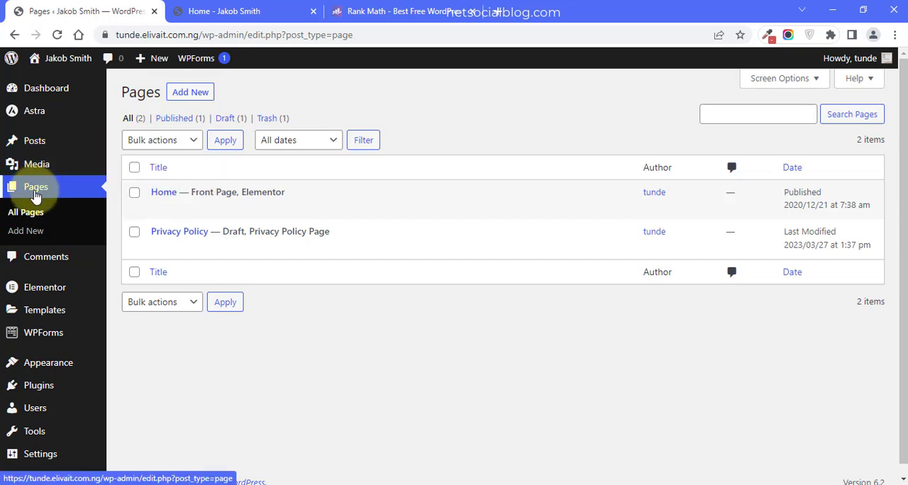
mouse_move(277, 205)
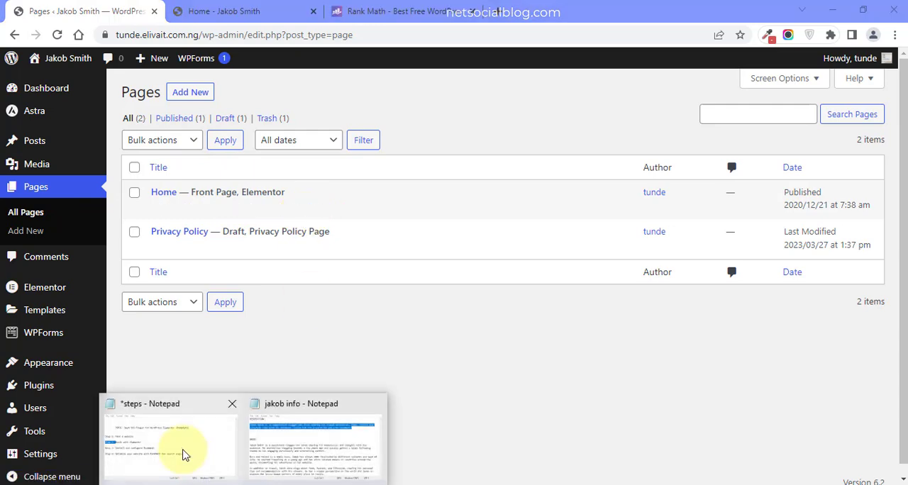
- Switch to the steps notes in Notepad and review step 2, about building with Elementor
left_click(182, 453)
left_click(312, 273)
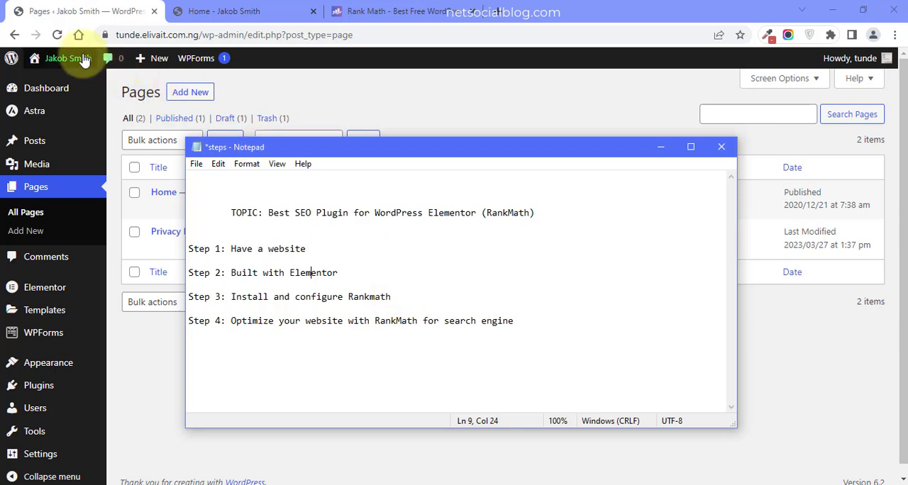
mouse_move(79, 59)
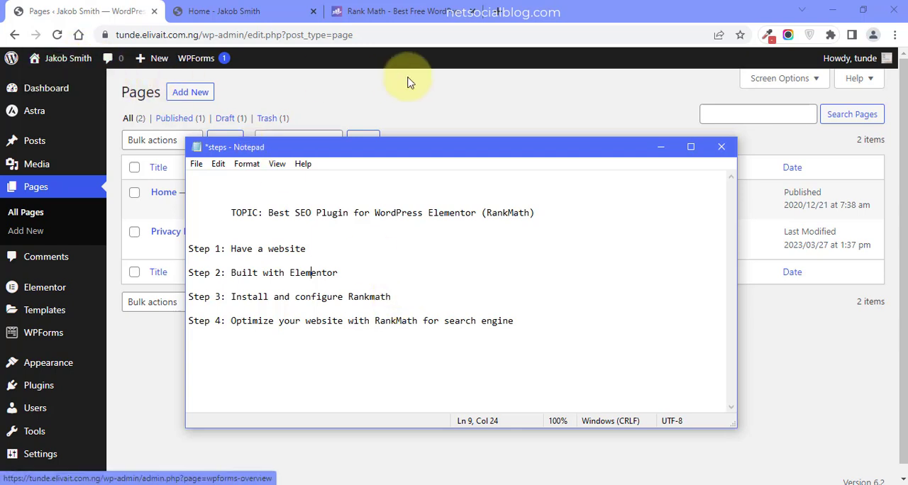
- Switch to the WordPress dashboard in Chrome and search the Add Plugins directory for "rankmath"
left_click(130, 84)
left_click(48, 91)
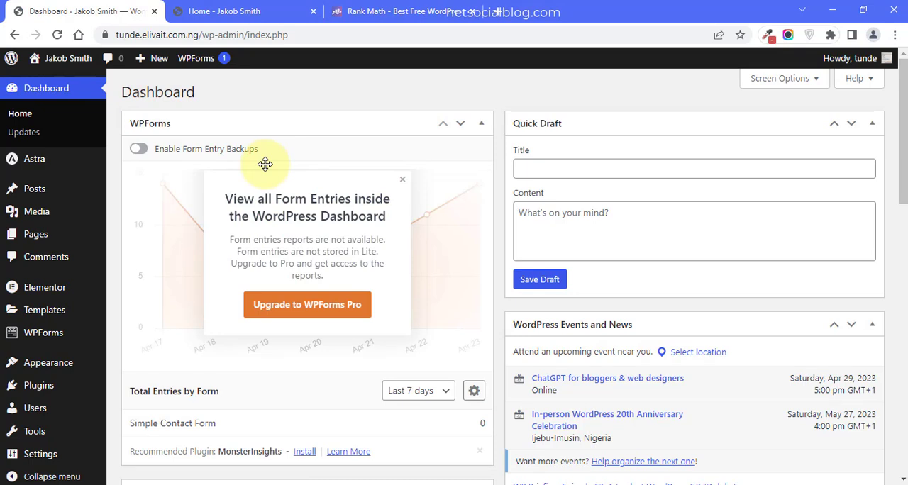
mouse_move(51, 398)
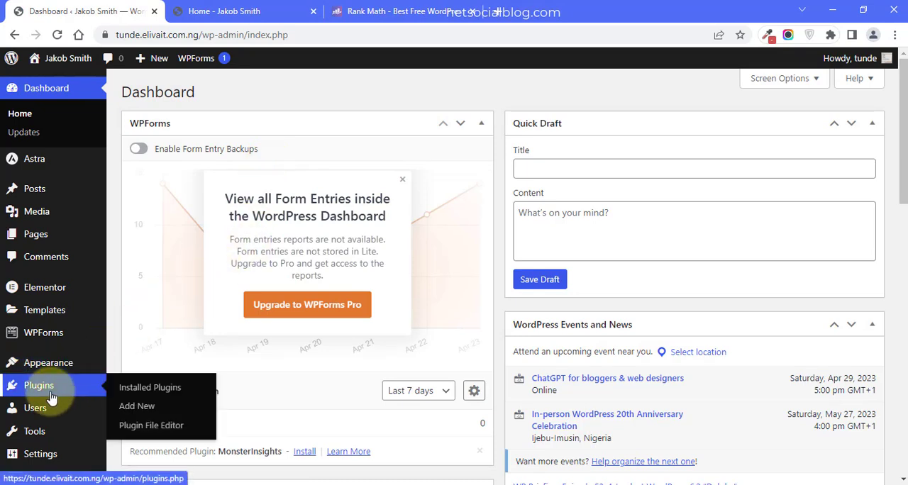
left_click(137, 406)
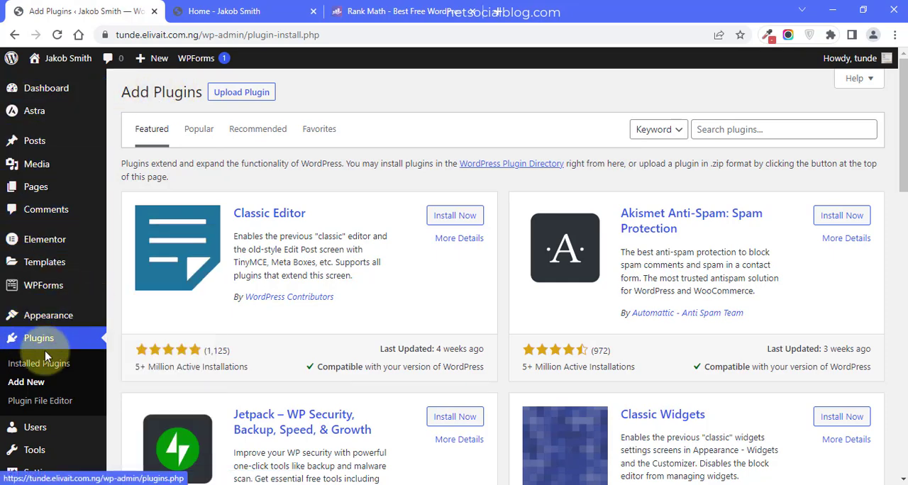
left_click(724, 128)
type("rankmath")
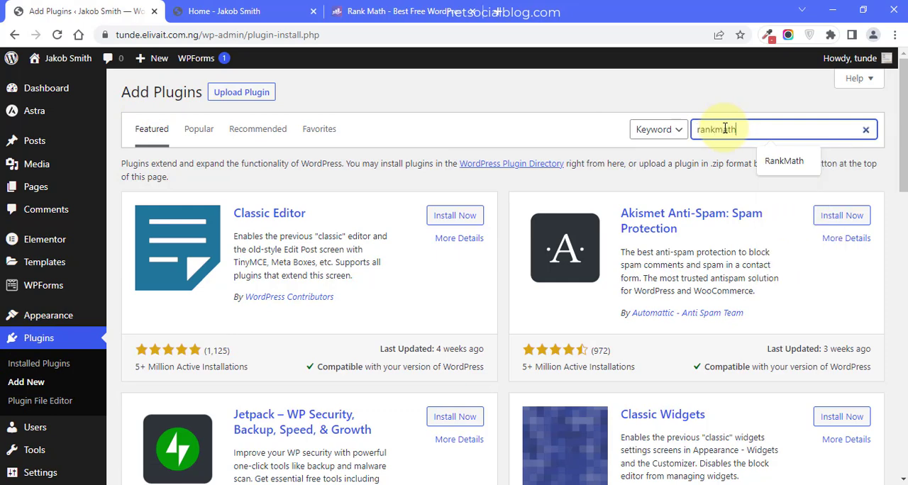
key("Return")
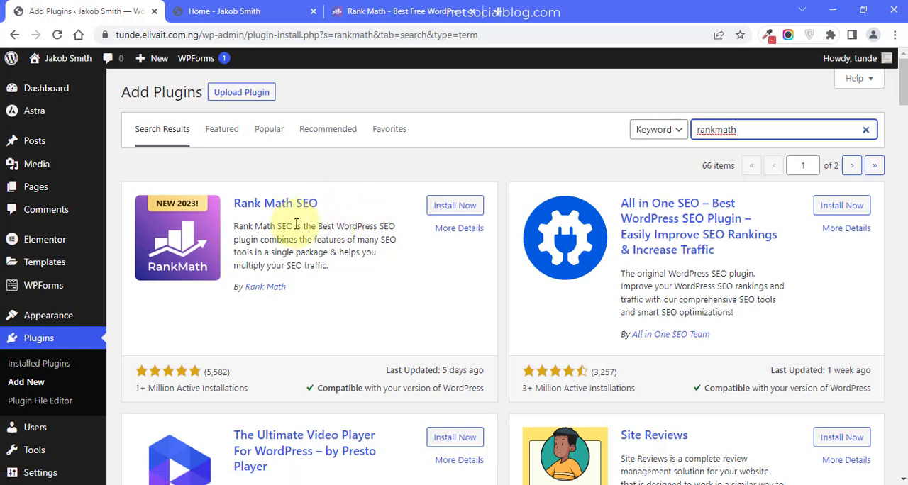
- Open the WordPress plugin directory at wordpress.org/plugins in a new browser tab
left_click(497, 13)
type("wo")
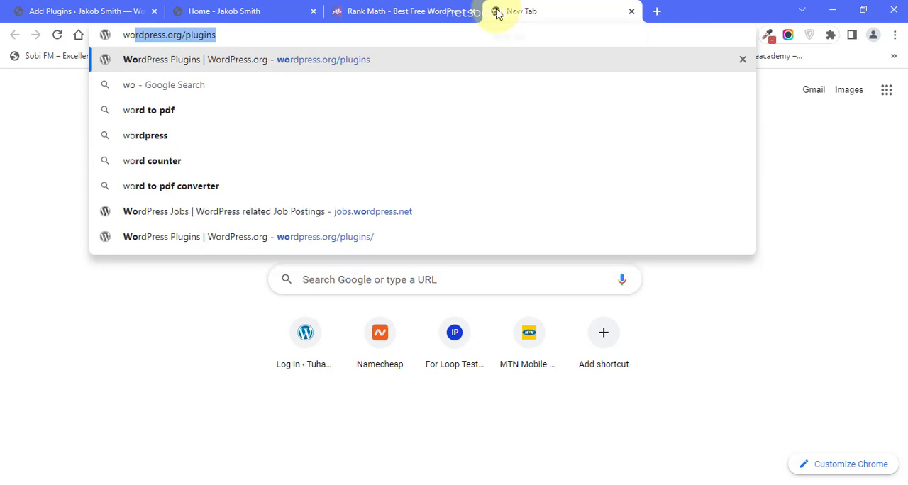
type("rdpres")
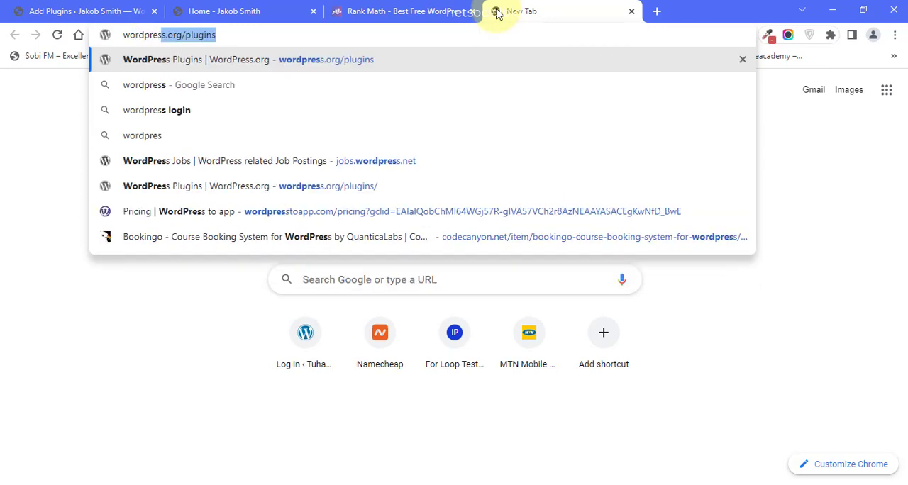
type("s.org")
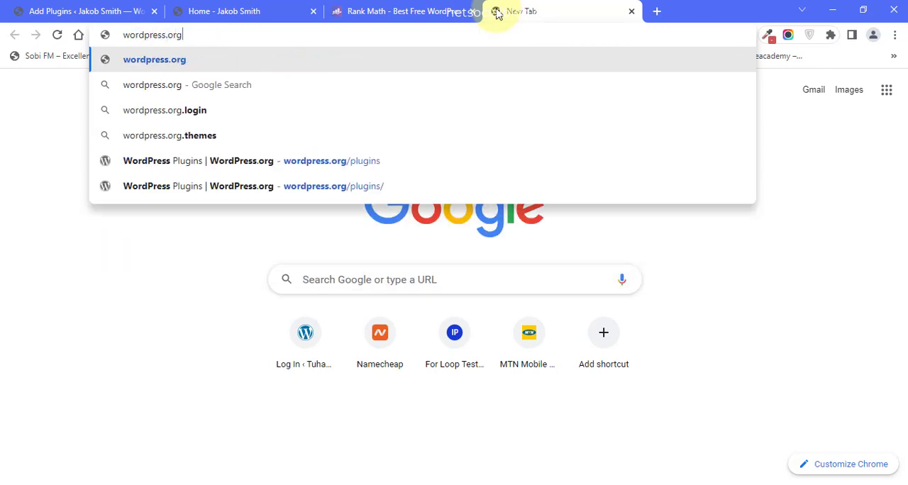
type("/plugins/")
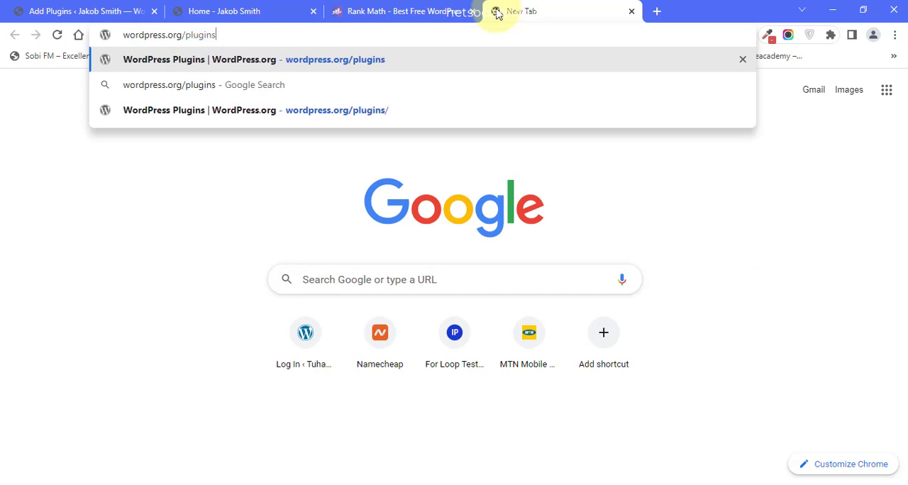
key("Return")
- Search the plugin directory for "rankmath" and download the Rank Math SEO plugin's zip file
left_click(367, 266)
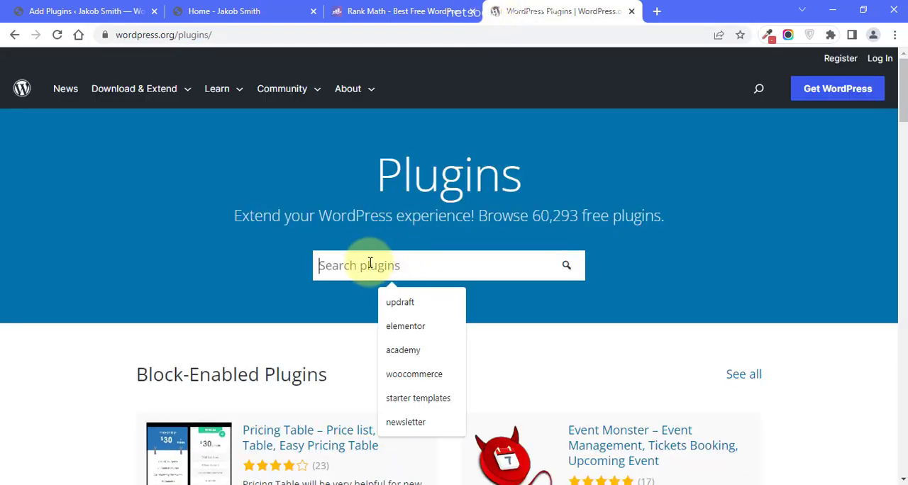
type("rankmath")
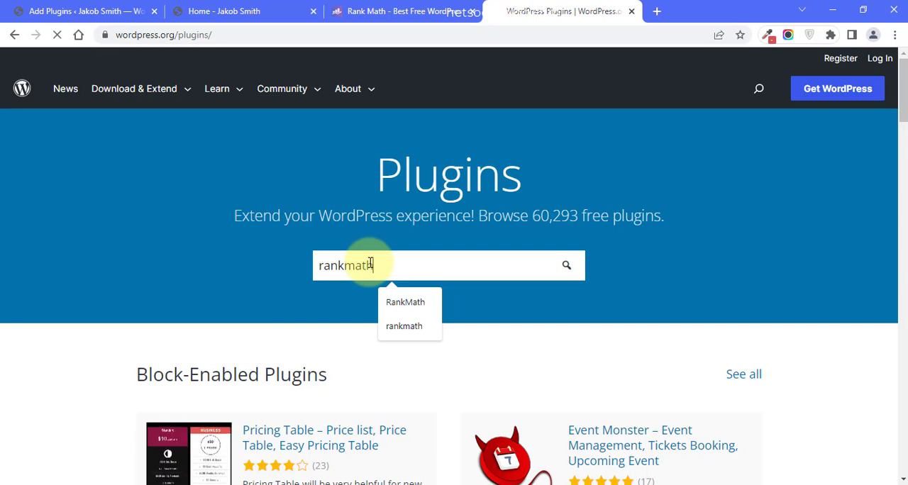
key("Return")
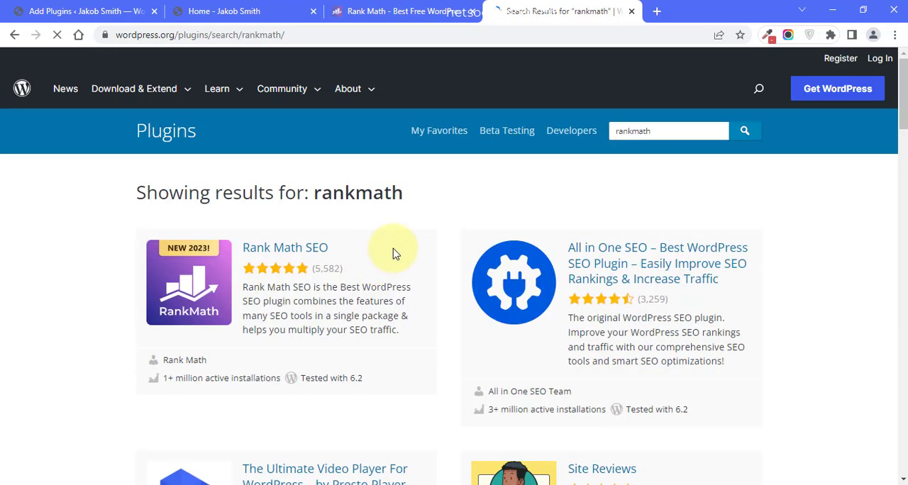
left_click(277, 248)
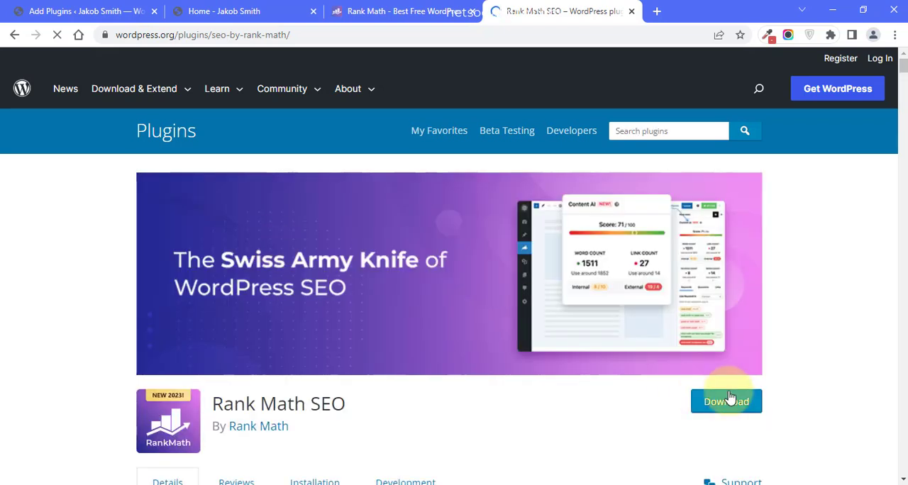
left_click(705, 407)
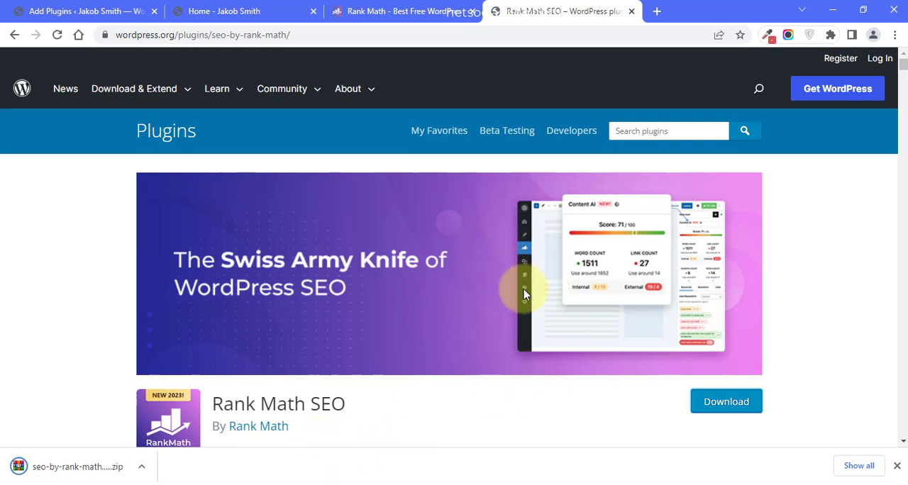
- Check the zip upload form on the site's Add Plugins page, then hide it again
left_click(79, 6)
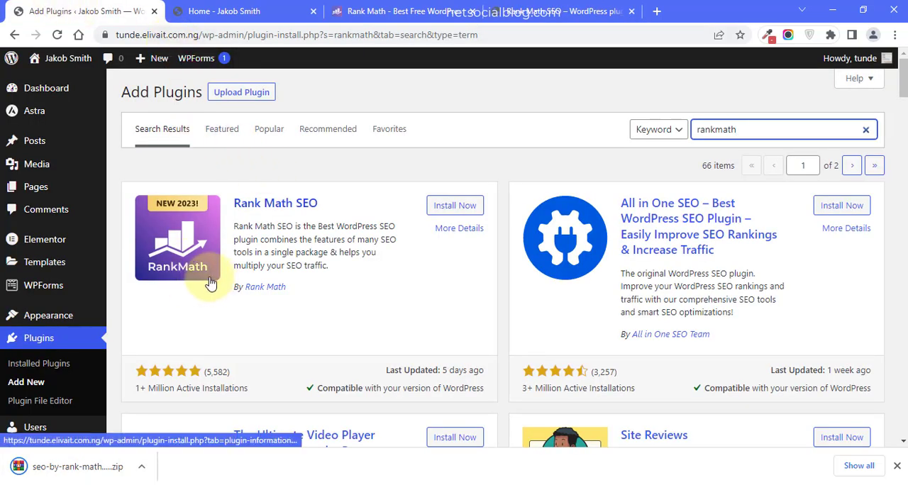
left_click(221, 97)
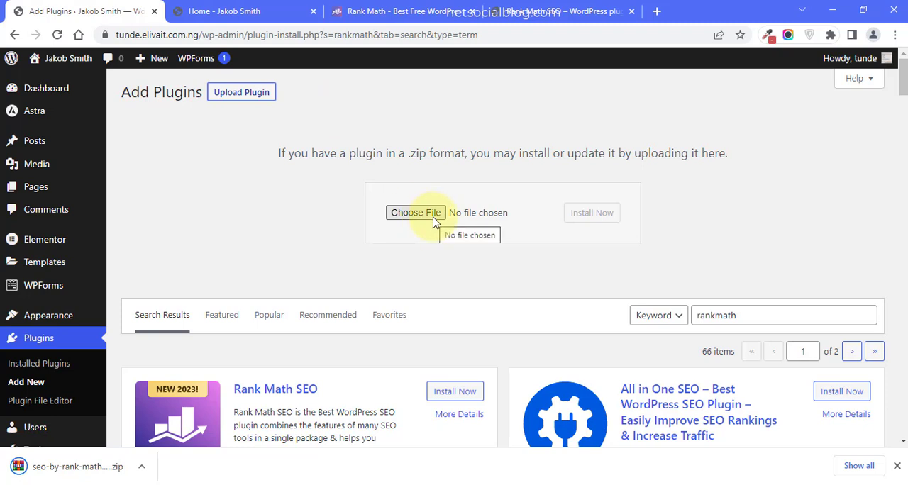
left_click(237, 98)
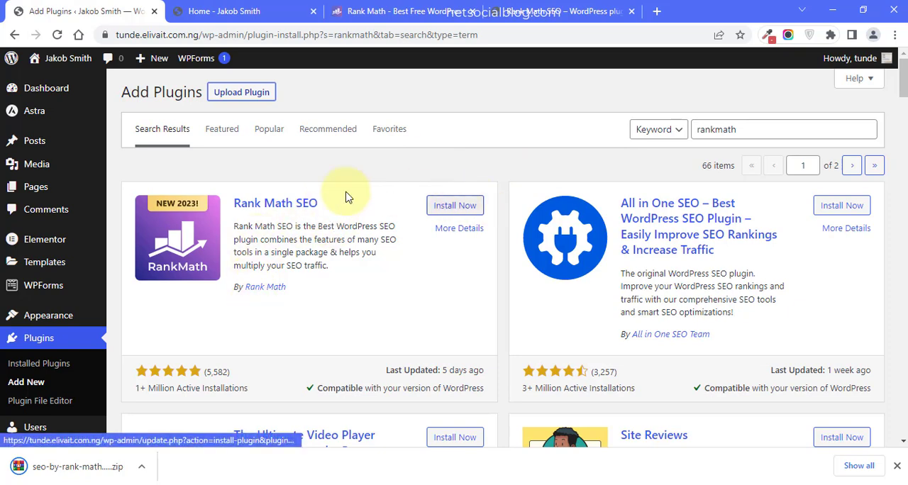
- Download the free Rank Math plugin from rankmath.com and revisit its wordpress.org plugin page
left_click(563, 11)
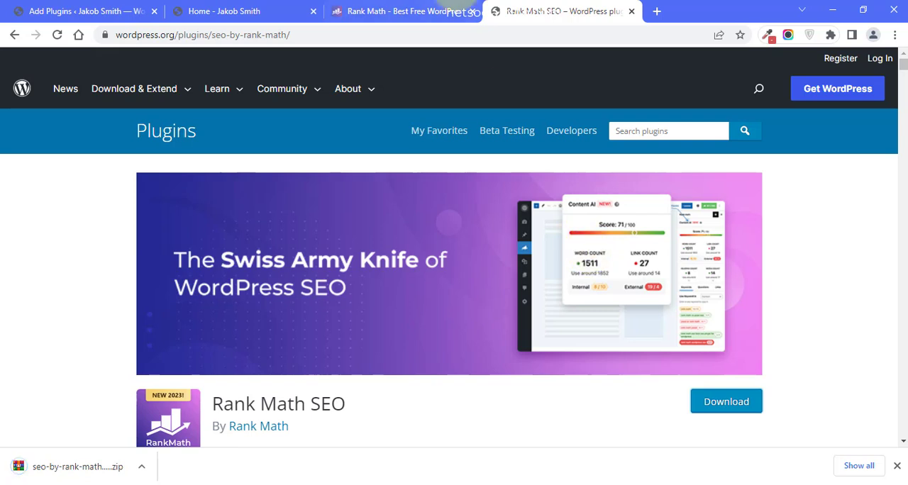
key("ctrl+shift+Tab")
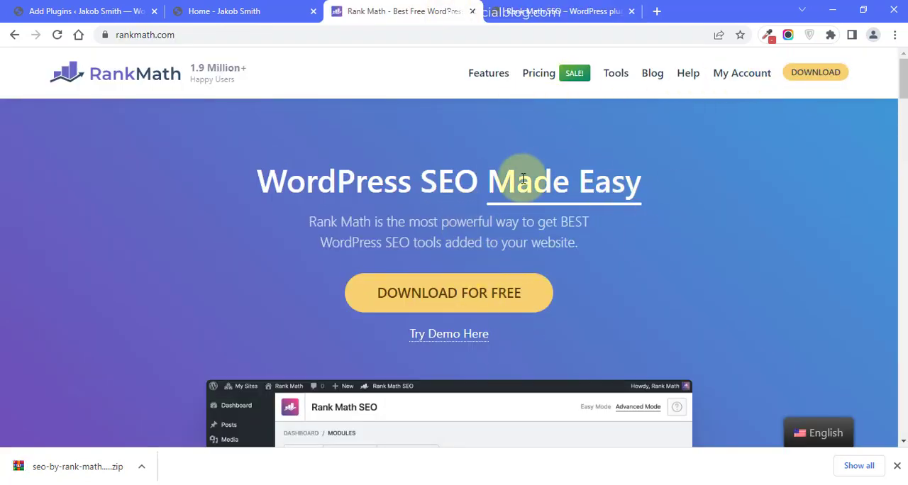
left_click(806, 78)
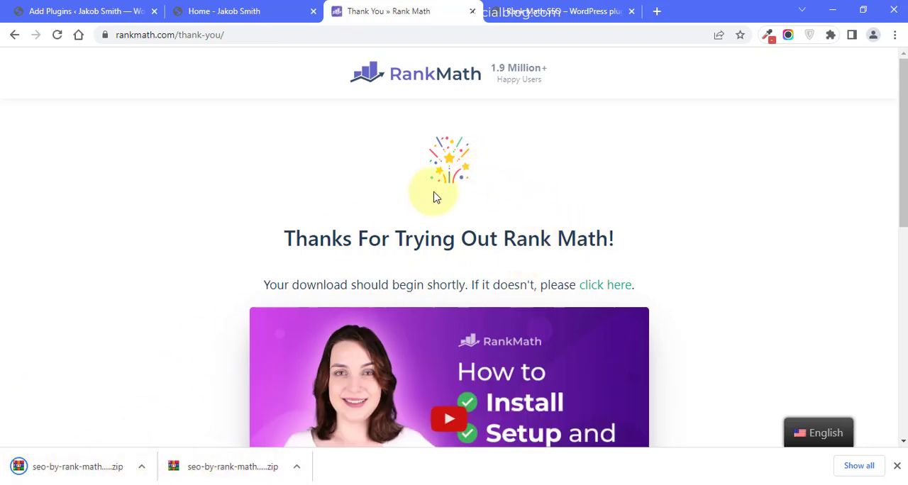
left_click(545, 10)
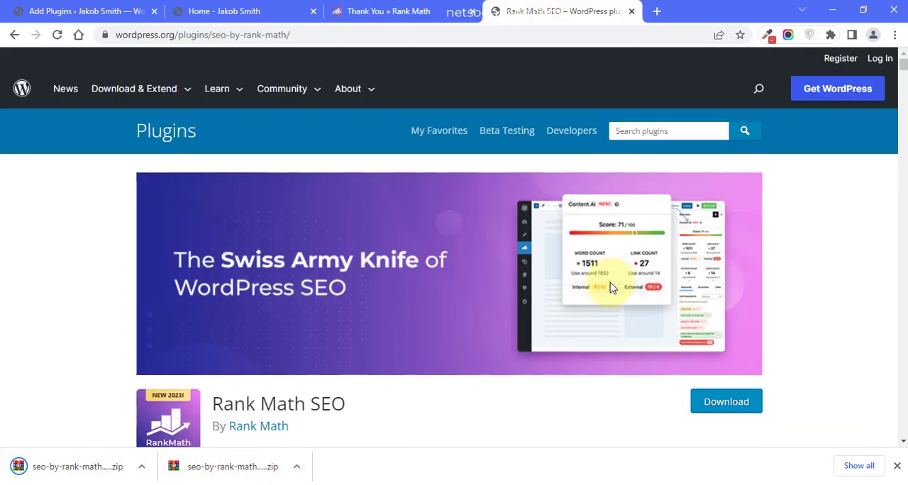
left_click(363, 9)
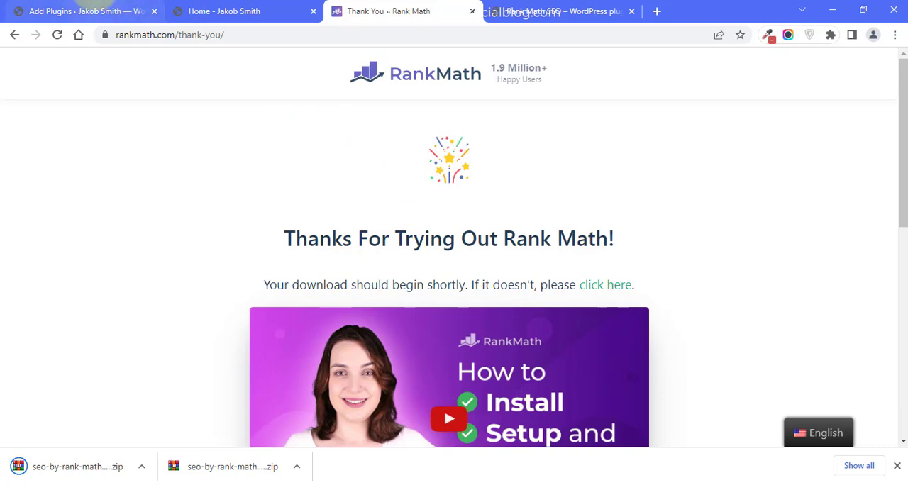
- Return to the site's Add Plugins page, reload it and search for "rankmath"
left_click(133, 5)
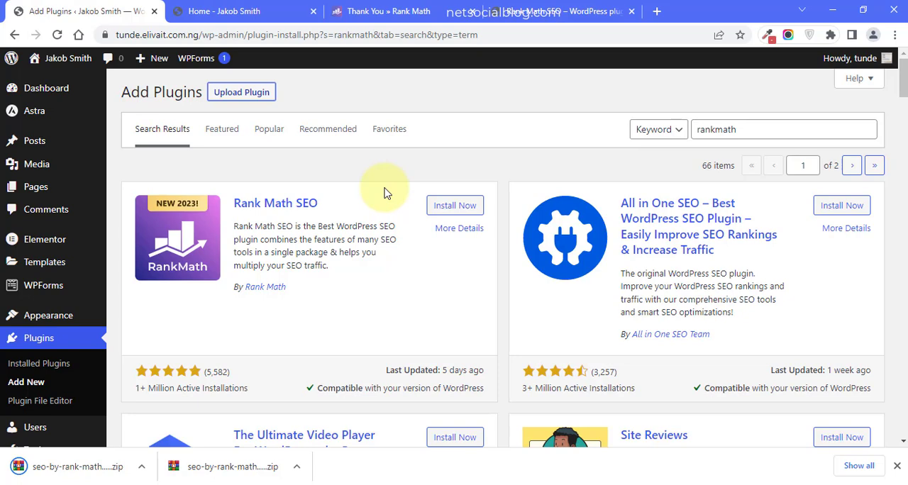
left_click(21, 382)
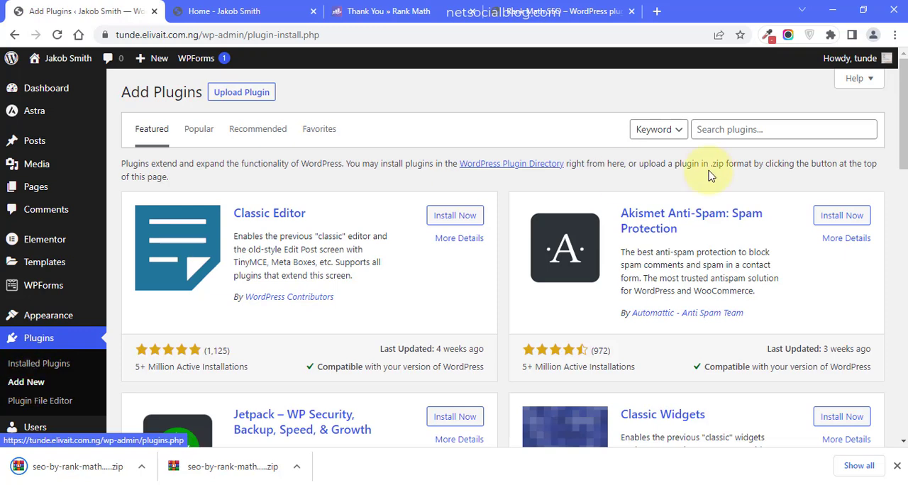
left_click(723, 128)
type("rankmath")
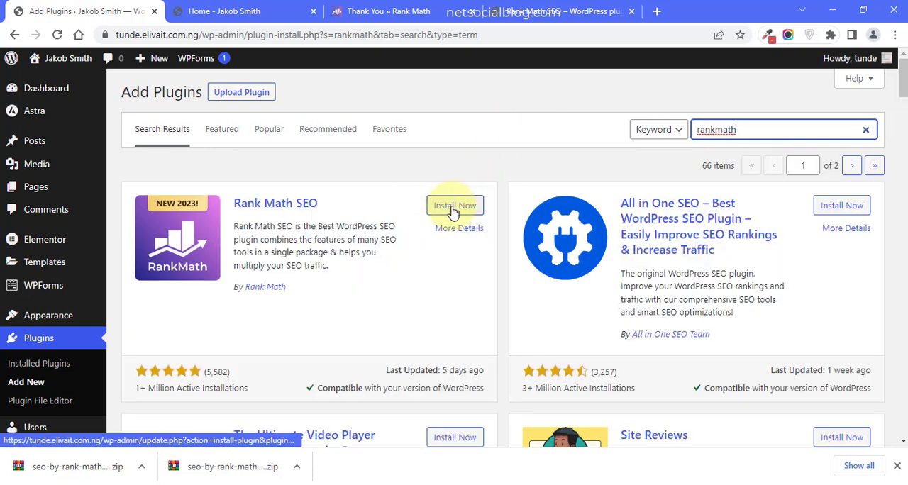
- Install and activate the Rank Math SEO plugin, and dismiss the browser's downloads bar
left_click(451, 205)
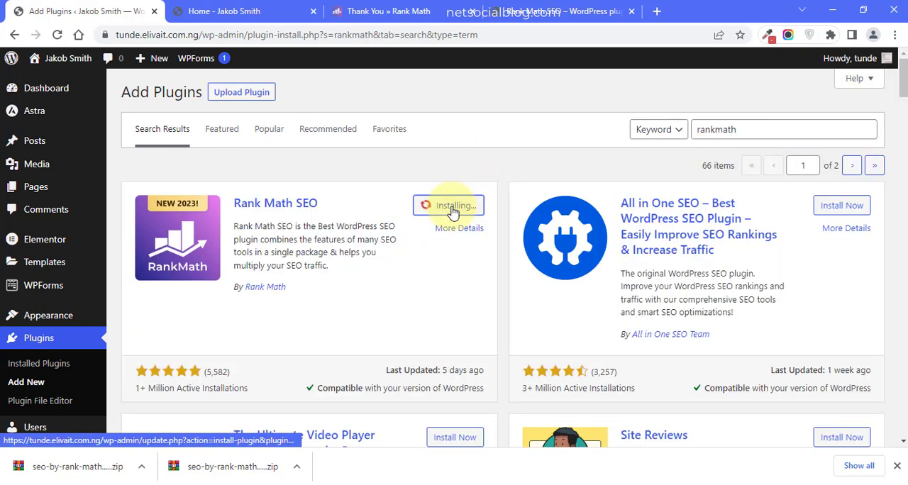
left_click(896, 465)
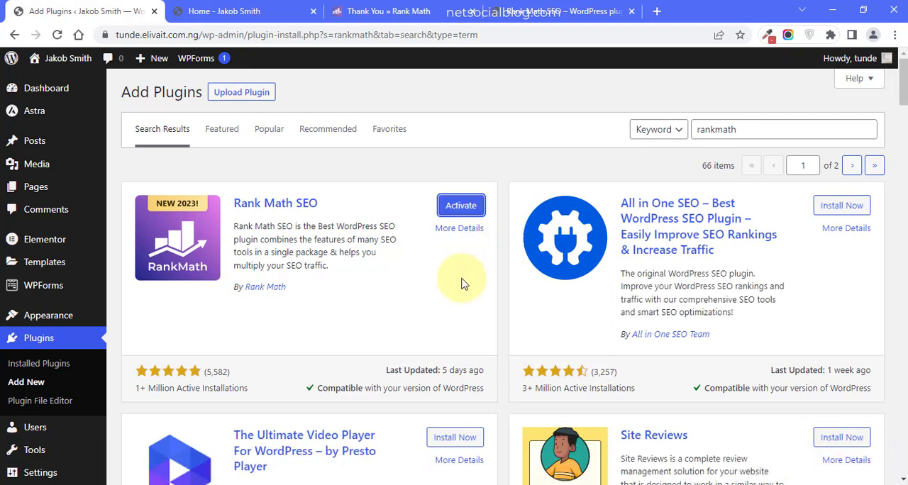
left_click(450, 213)
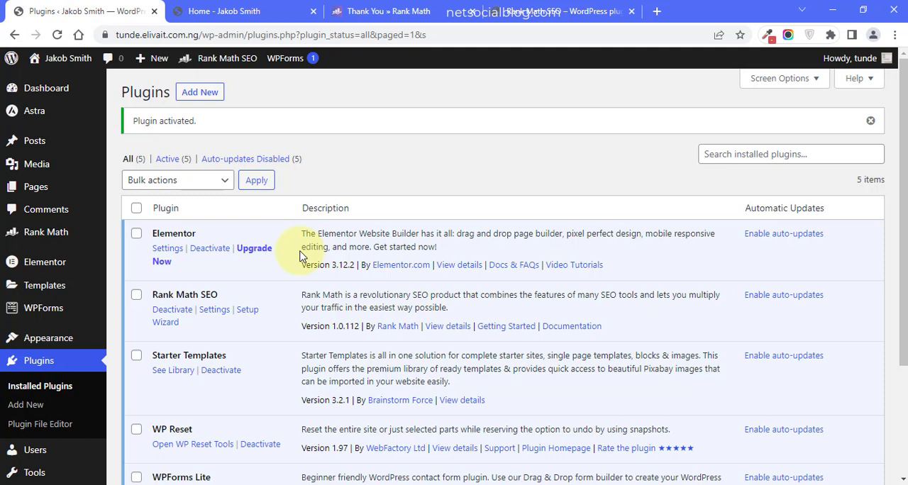
- Open Rank Math SEO's setup wizard, review the setup modes and start the wizard in Easy mode
left_click(246, 315)
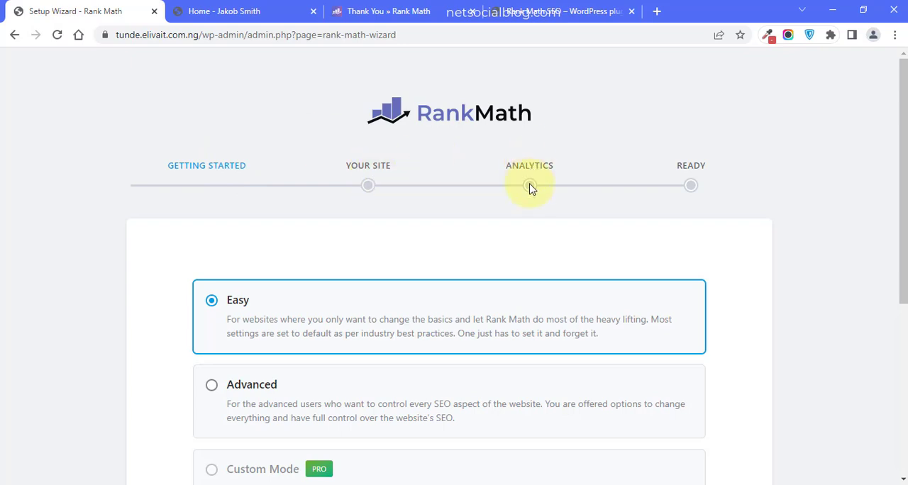
left_click_drag(899, 189, 900, 295)
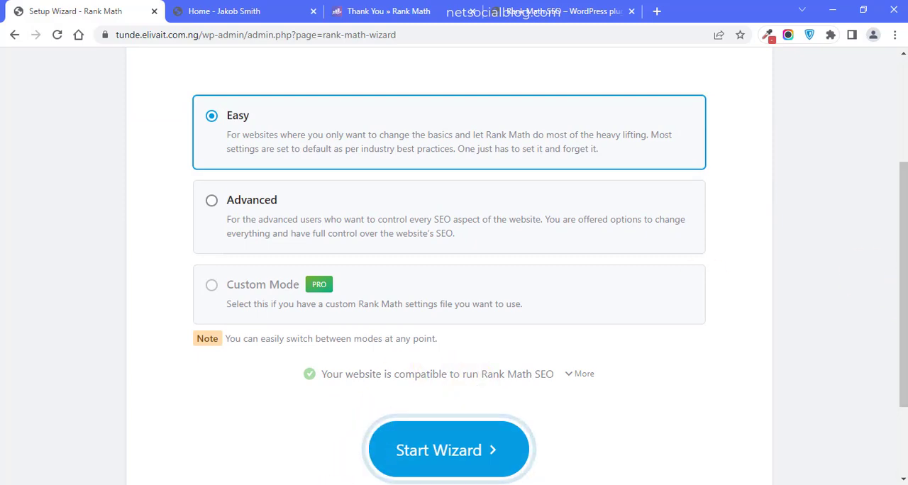
left_click(336, 484)
left_click(853, 450)
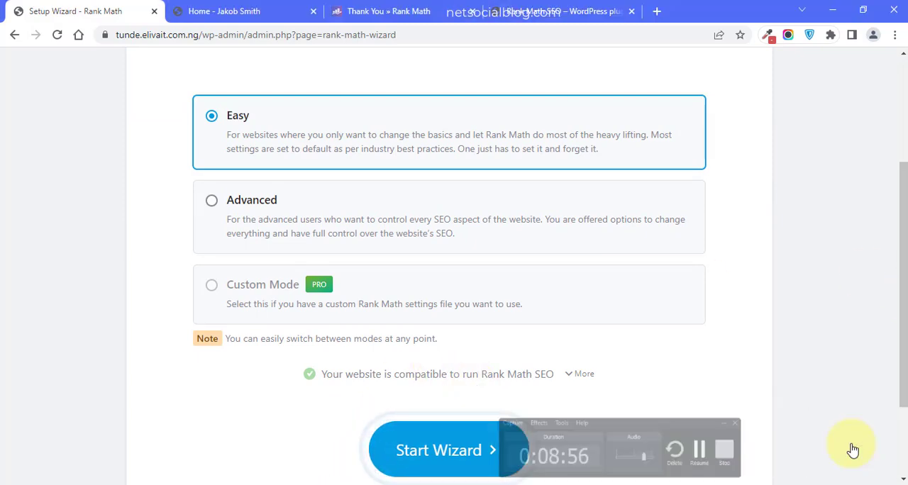
left_click_drag(899, 240, 902, 151)
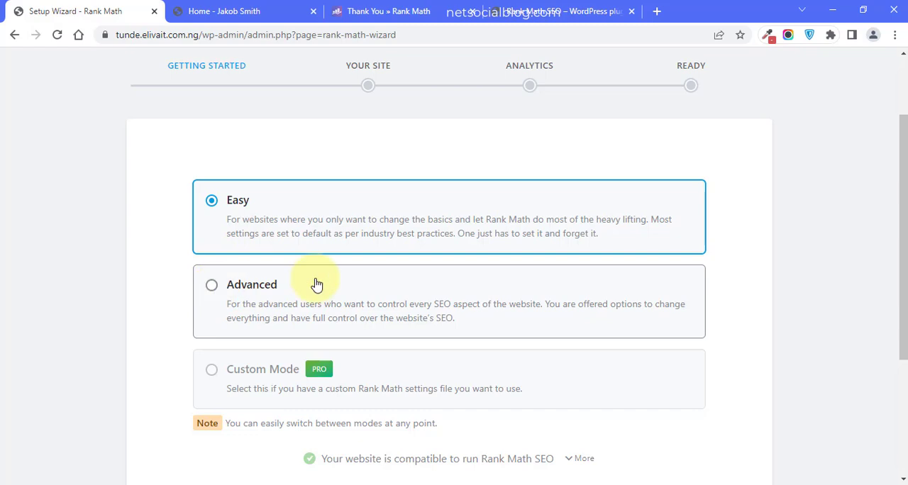
left_click_drag(902, 218, 895, 254)
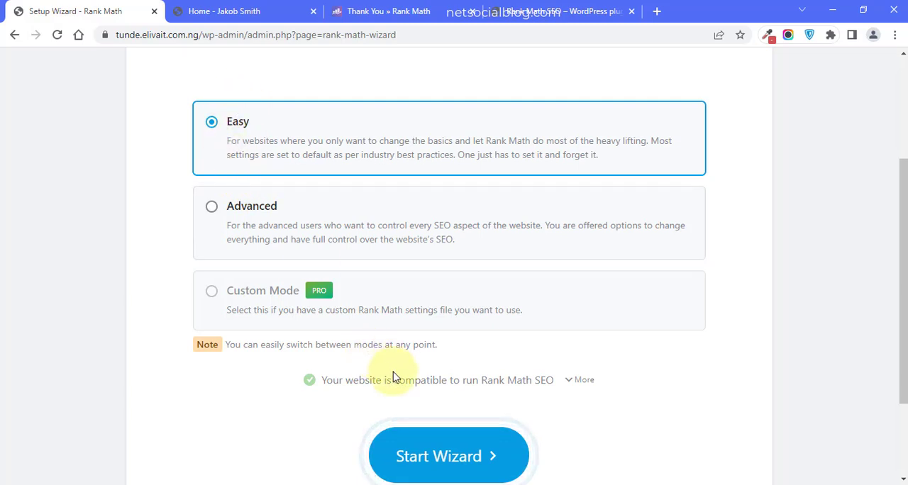
left_click(411, 456)
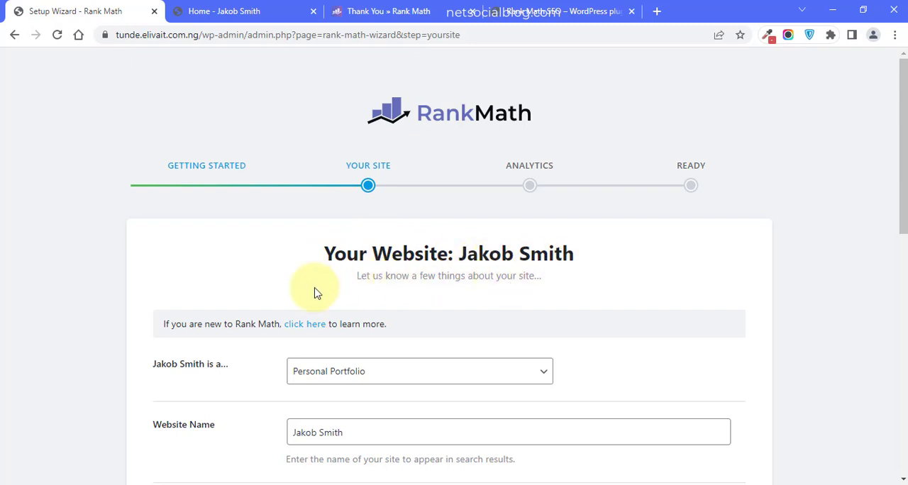
left_click(198, 366)
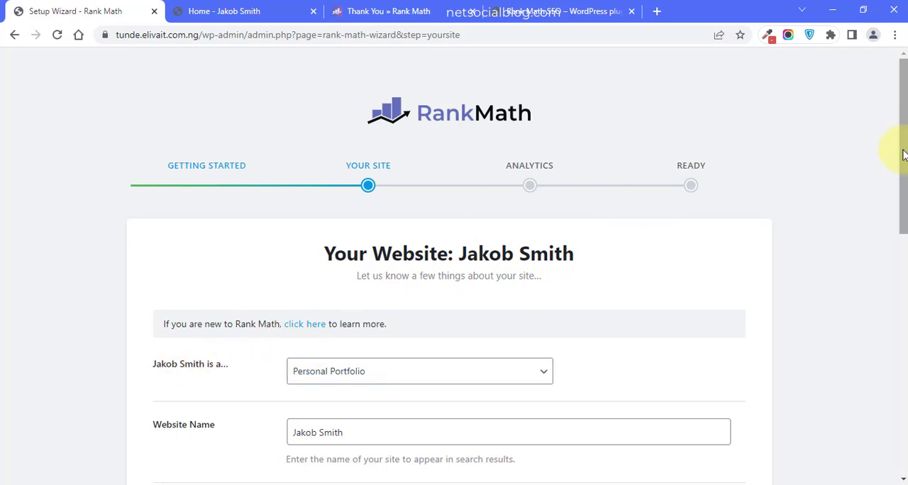
- Choose Personal Portfolio as the site type in the wizard and check the site's home page for comparison
scroll(899, 149, "down", 2)
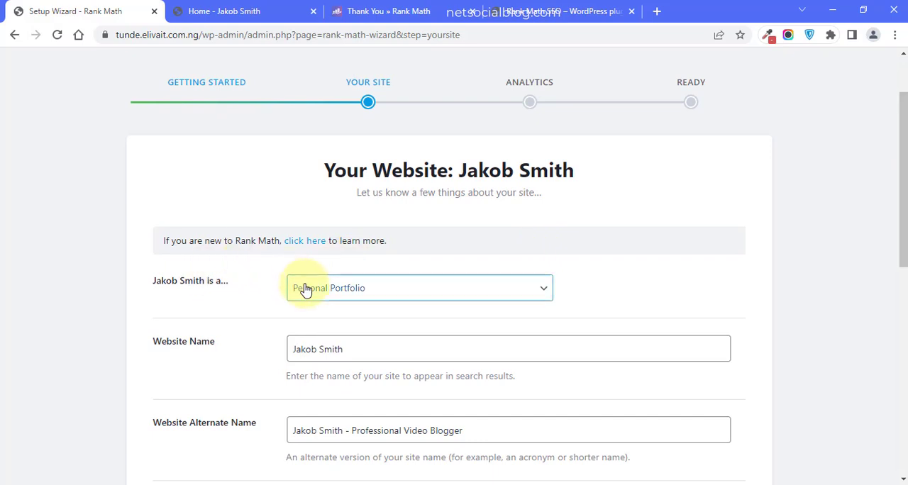
left_click(327, 292)
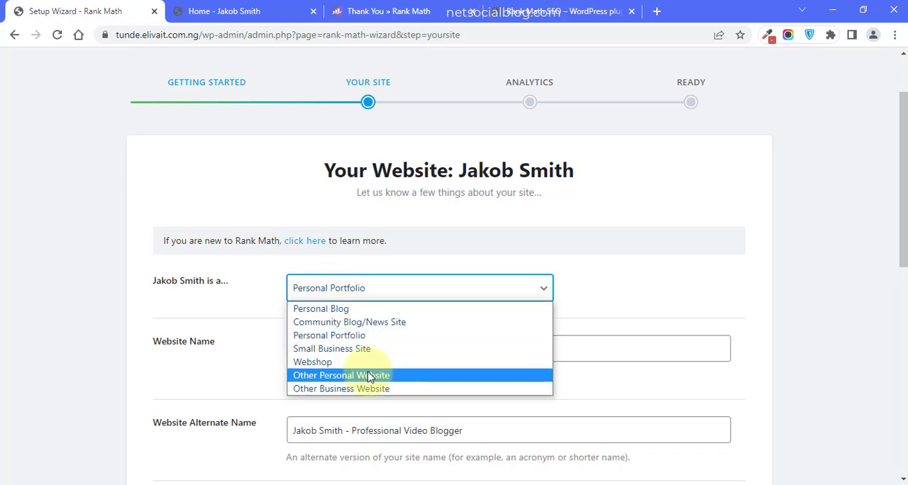
left_click(330, 337)
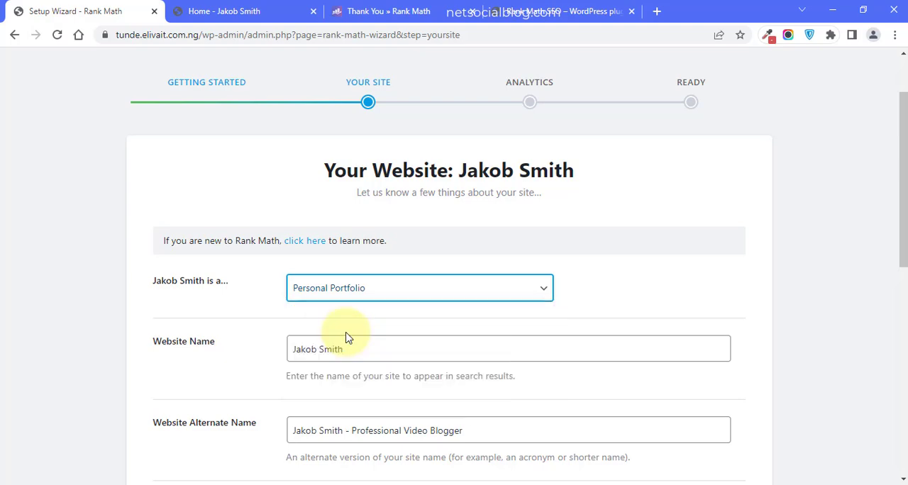
left_click(227, 8)
mouse_move(900, 95)
left_mouse_down()
mouse_move(896, 72)
mouse_move(897, 93)
left_mouse_up()
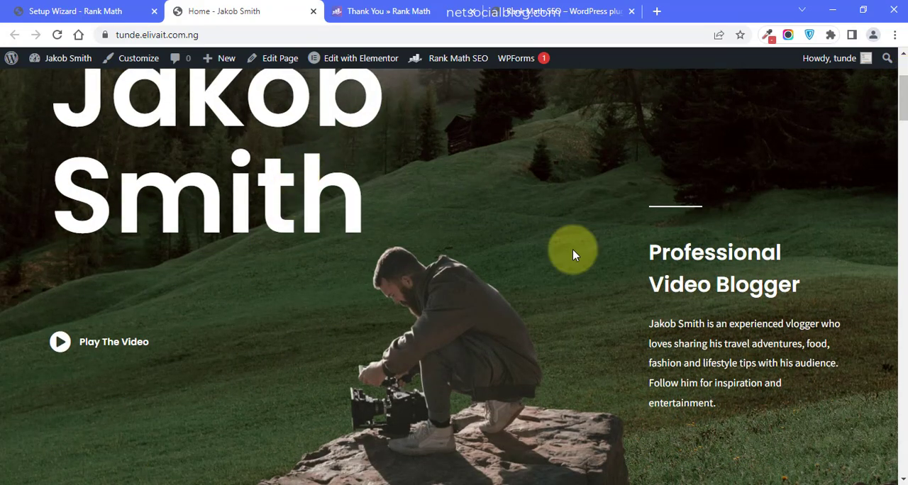
left_click(78, 10)
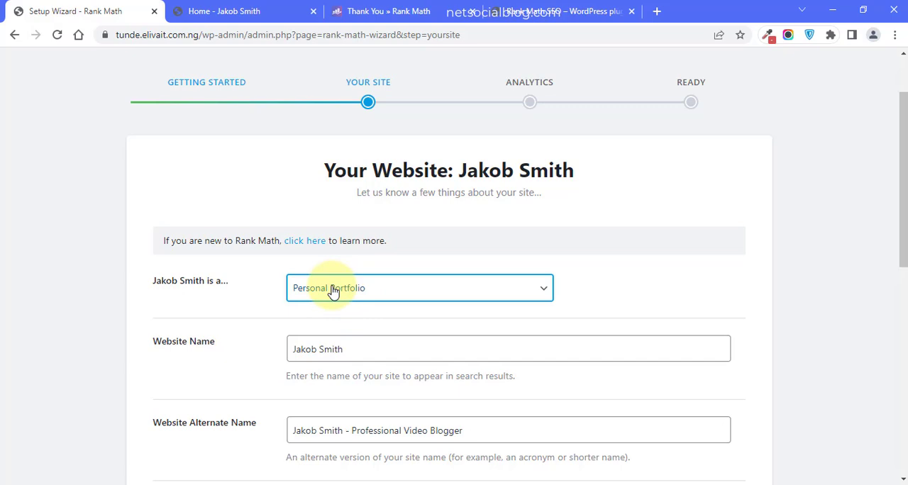
- Try Community Blog/News Site as the site type and switch it back to Personal Portfolio
left_click(332, 292)
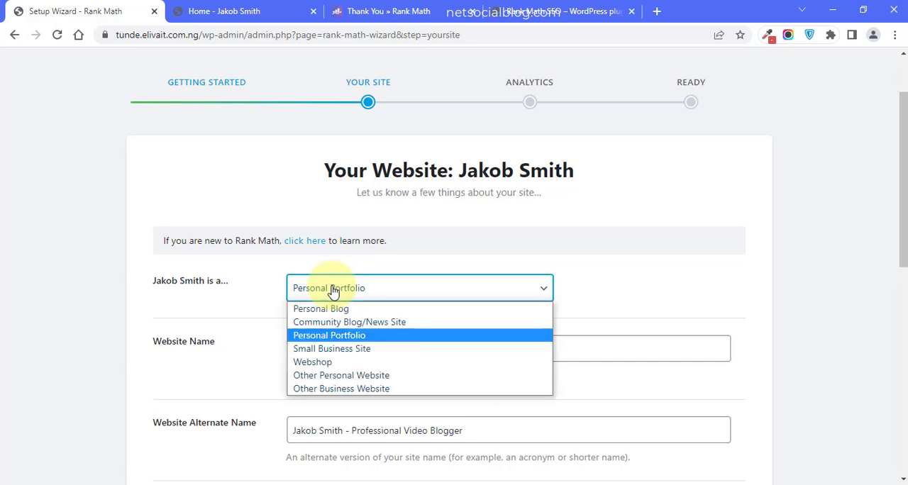
left_click(328, 322)
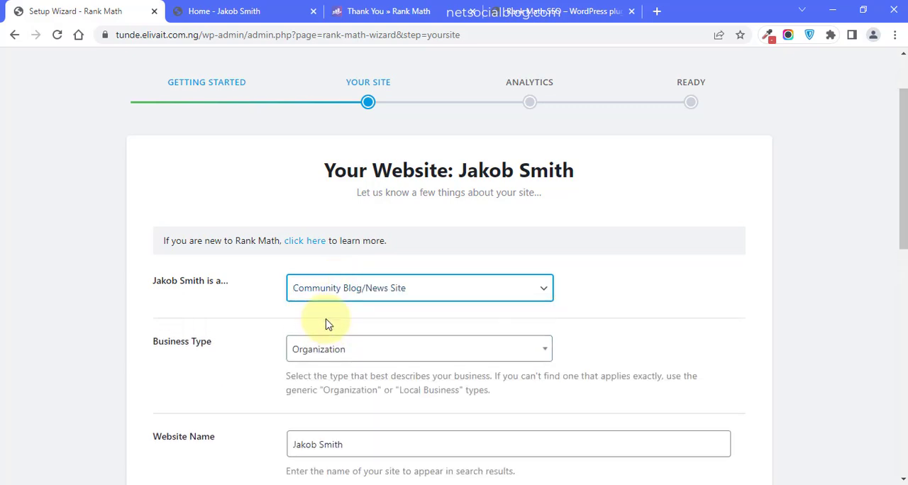
left_click(367, 289)
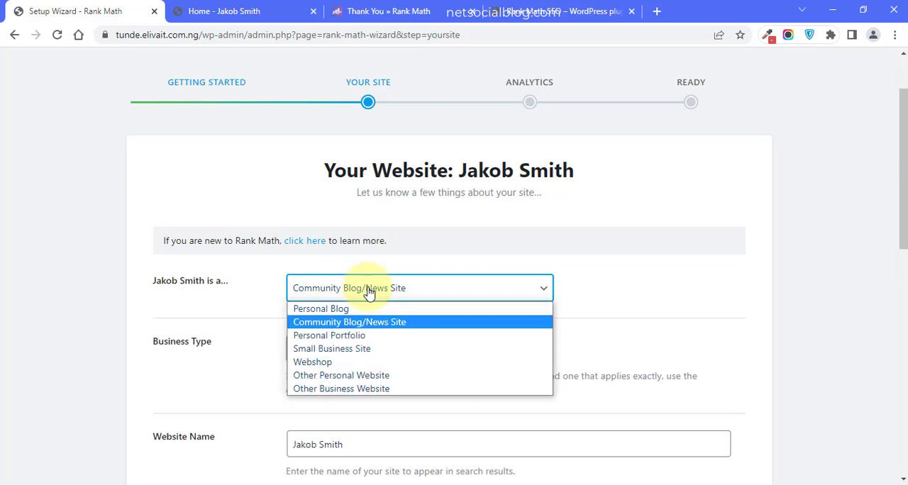
left_click(342, 338)
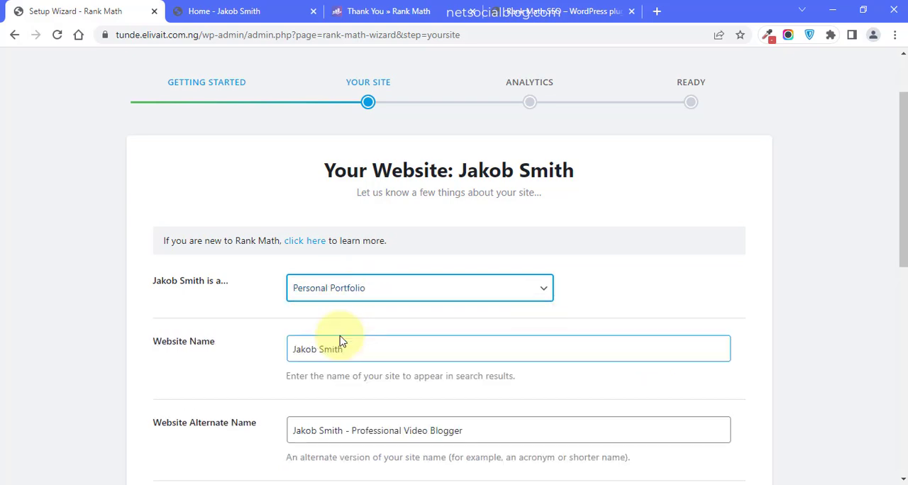
left_click(207, 345)
left_click(374, 358)
key("BackSpace")
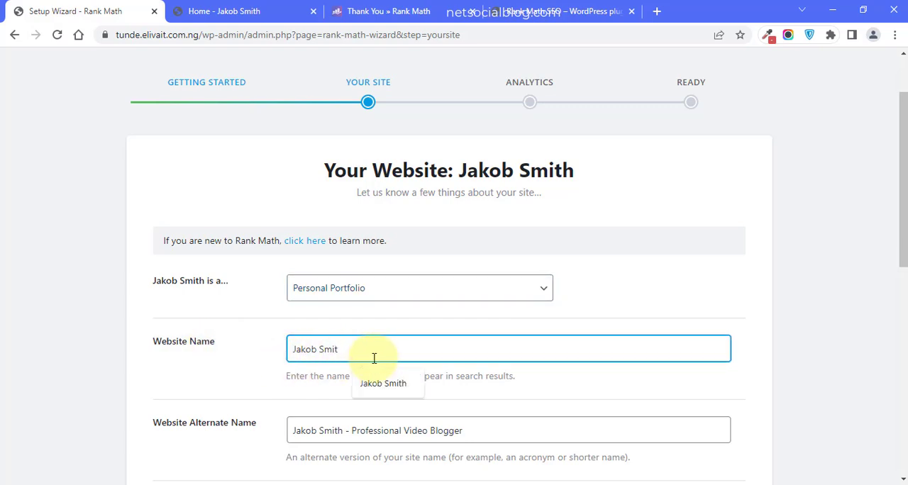
type("h")
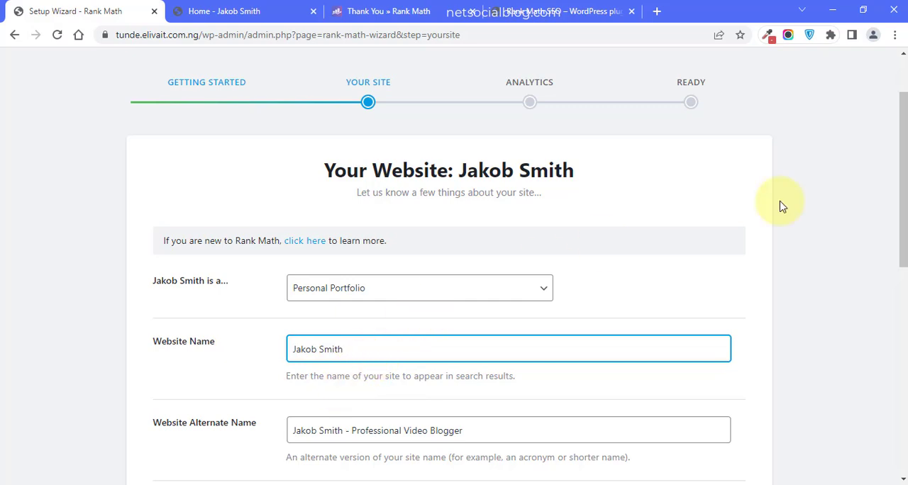
- Move the "- Professional Video Blogger" suffix from the Website Alternate Name to the end of the Website Name
left_click_drag(903, 183, 903, 231)
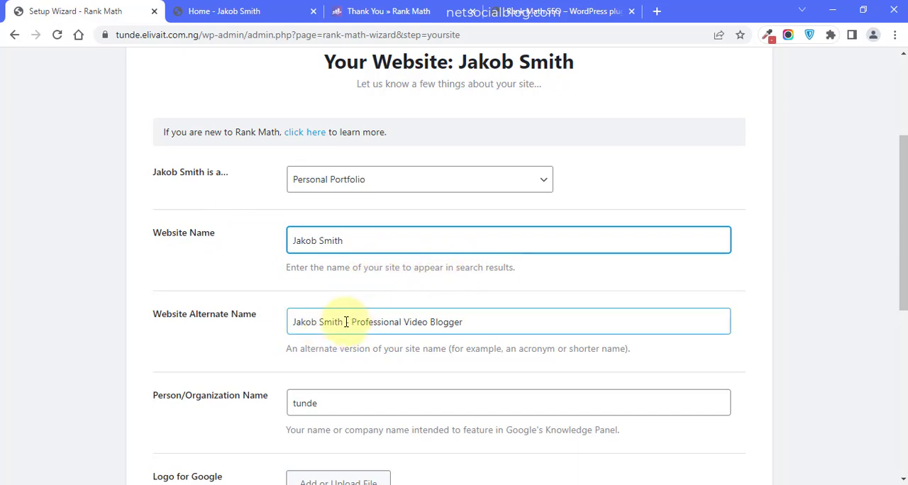
left_click_drag(345, 322, 501, 322)
key("ctrl+x")
left_click(399, 249)
key("ctrl+v")
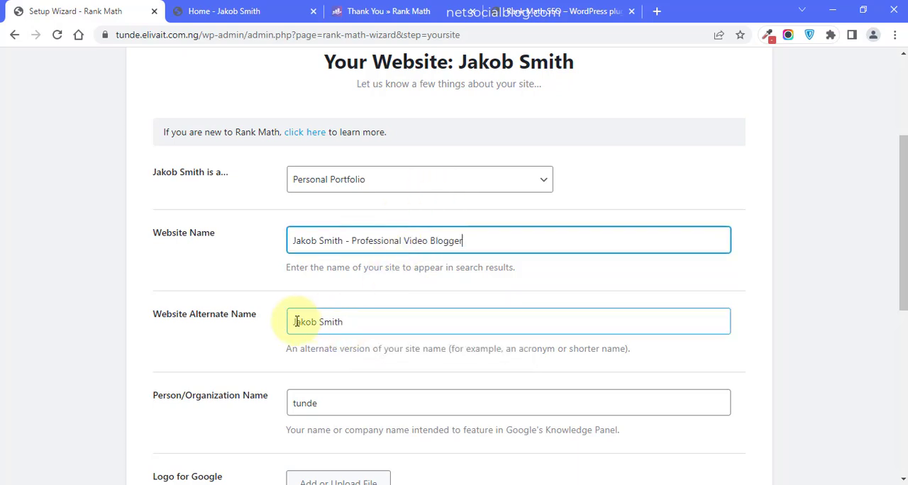
left_click(380, 328)
left_click(215, 351)
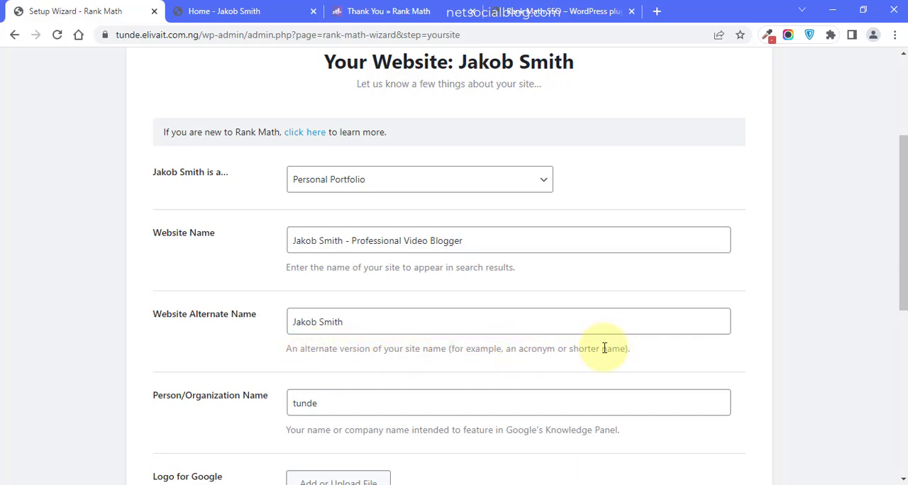
- Replace the Person/Organization Name with the portfolio owner's full name
left_click(318, 402)
scroll(340, 369, "down", 2)
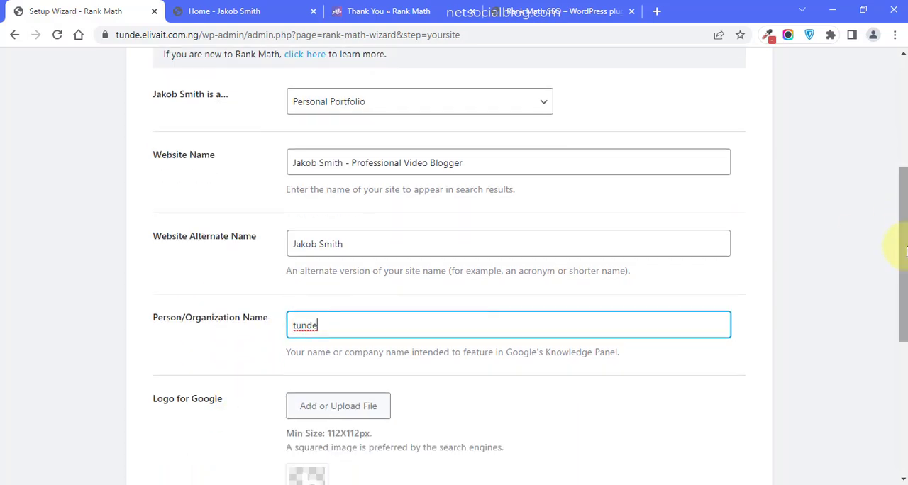
double_click(316, 327)
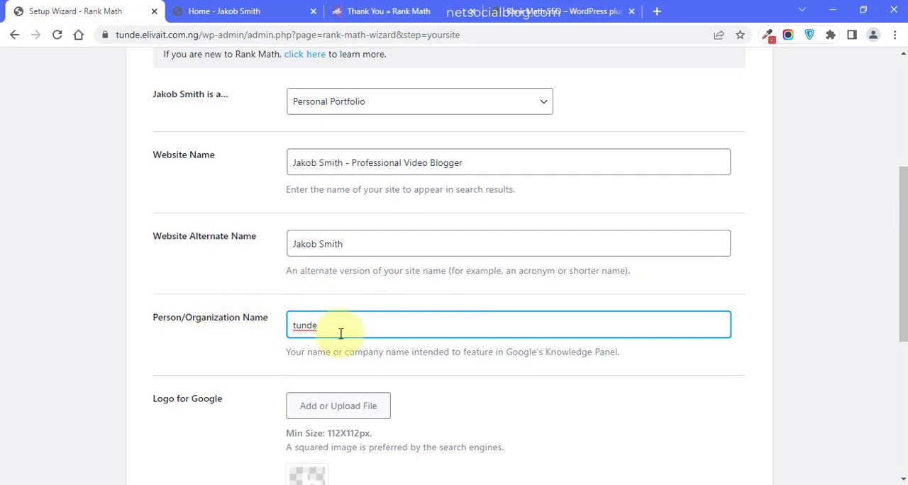
key("BackSpace")
type("Jakob Smith")
left_click(379, 360)
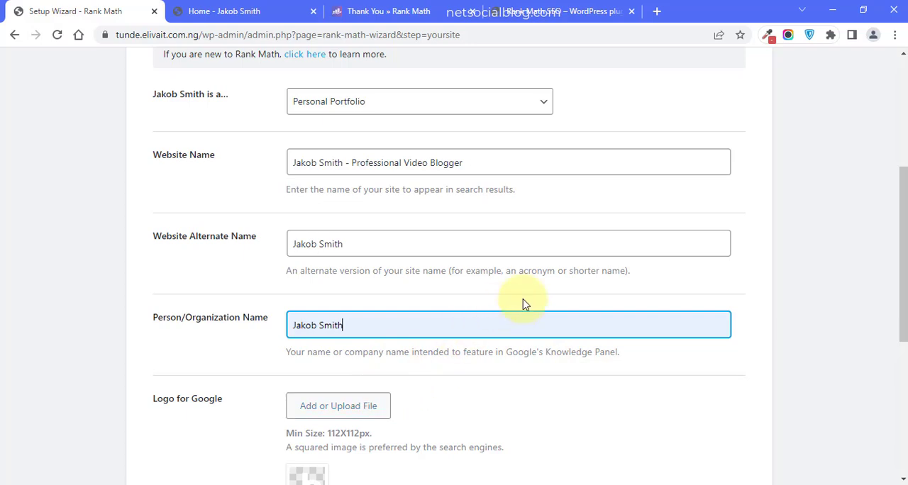
- Compare the Logo for Google with the home page's logo, keep it, and save the site details to continue to Analytics
left_click_drag(902, 241, 905, 290)
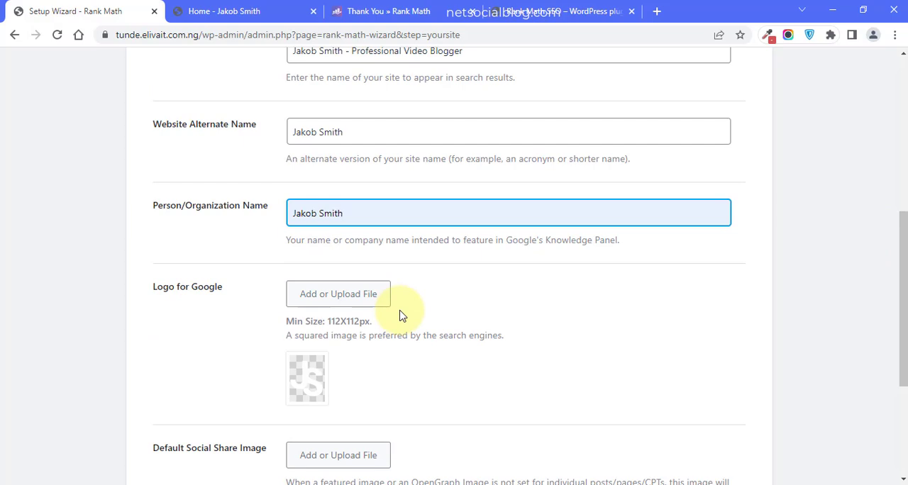
mouse_move(304, 392)
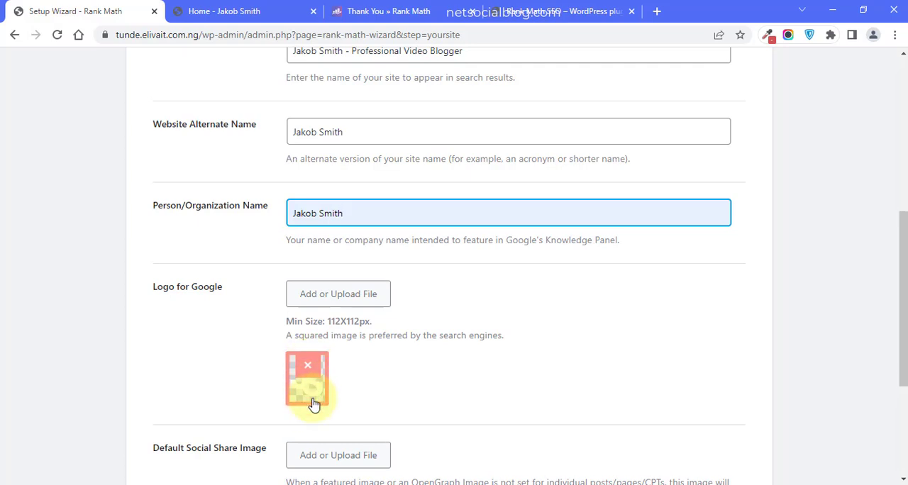
left_click(255, 10)
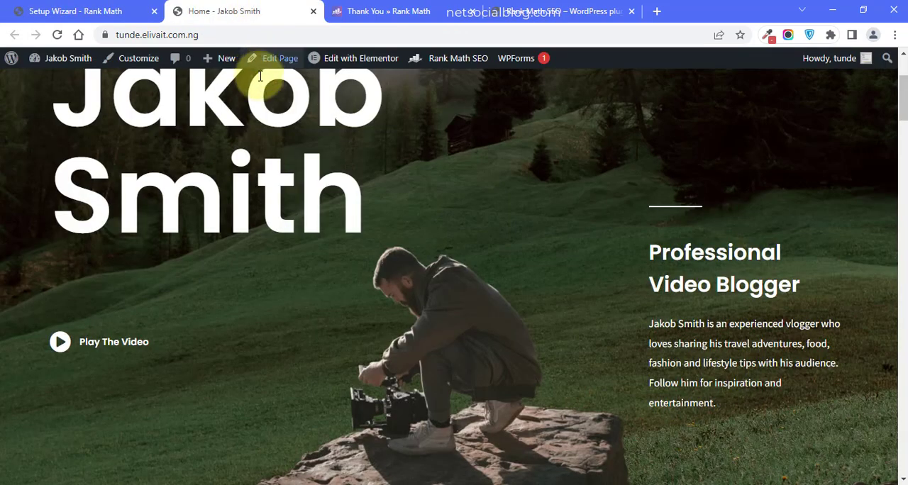
scroll(891, 98, "up", 3)
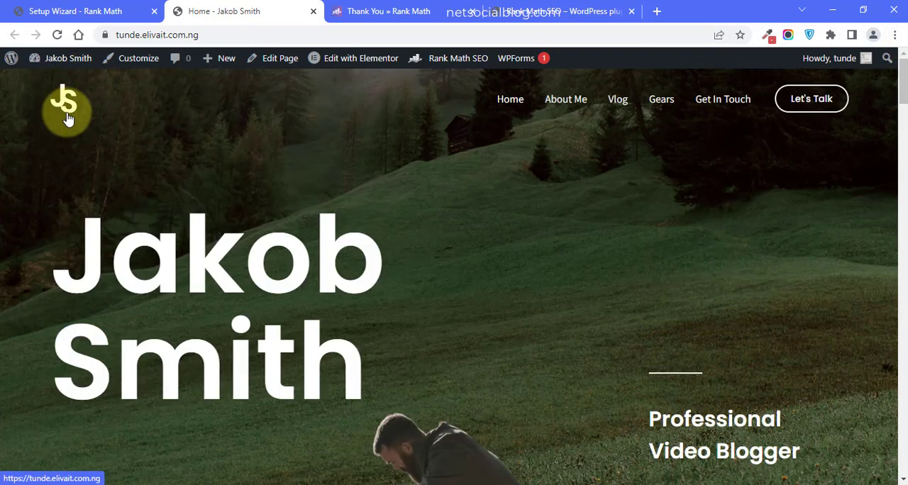
left_click(114, 9)
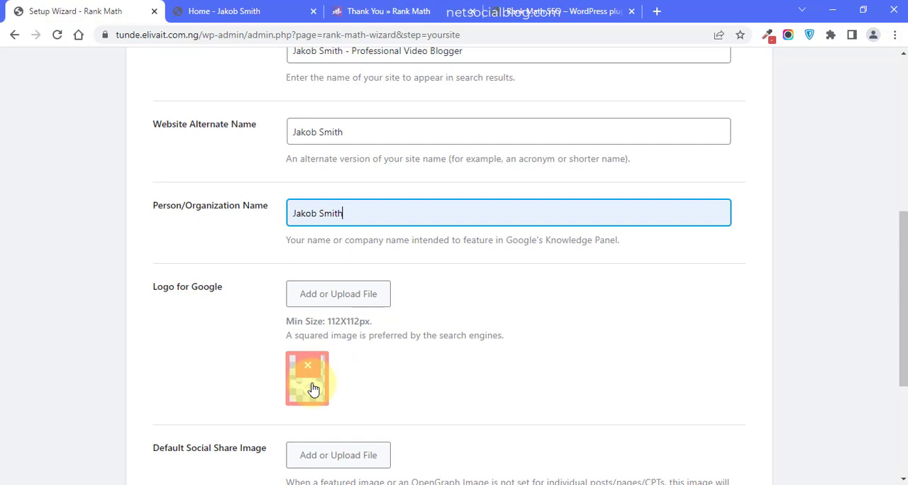
scroll(901, 319, "down", 3)
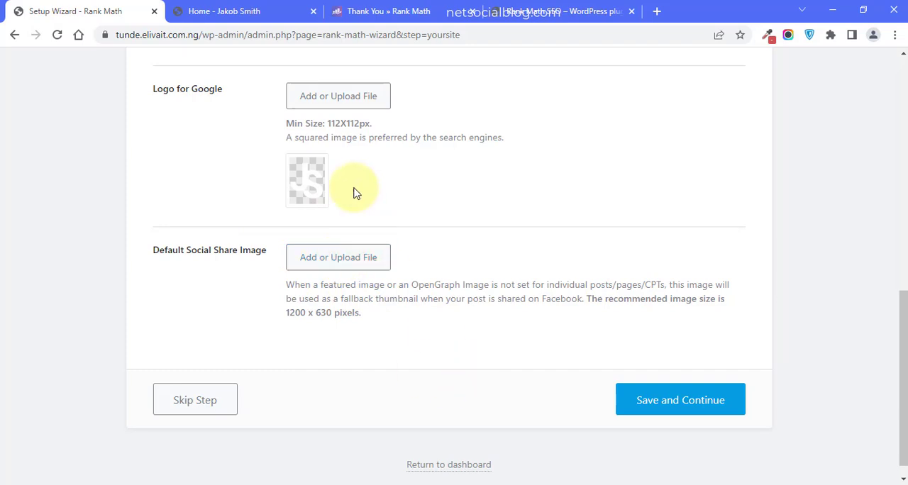
left_click(666, 403)
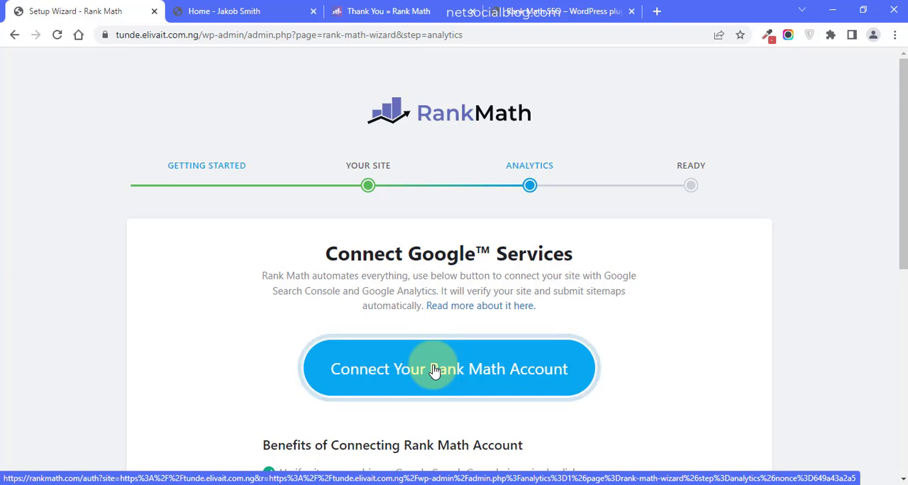
- Review the benefits of connecting a Rank Math account and skip the Analytics step
left_click_drag(902, 178, 902, 234)
scroll(897, 234, "down", 2)
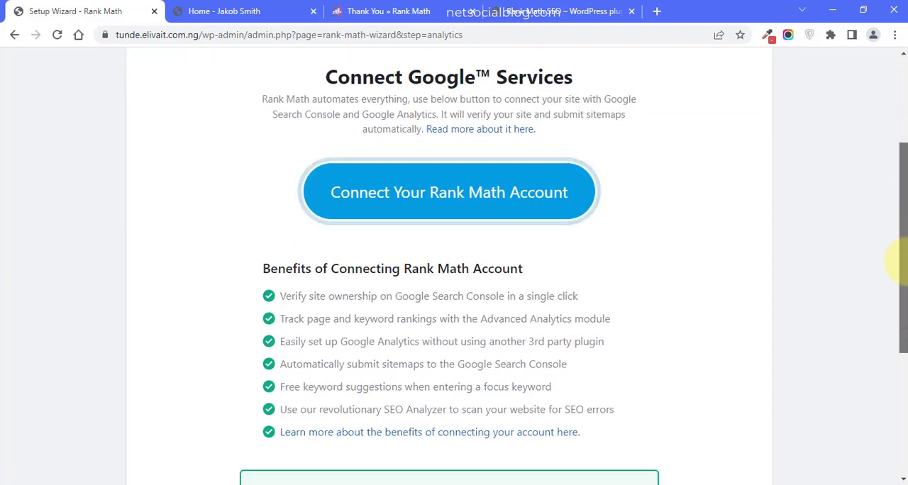
scroll(897, 233, "up", 2)
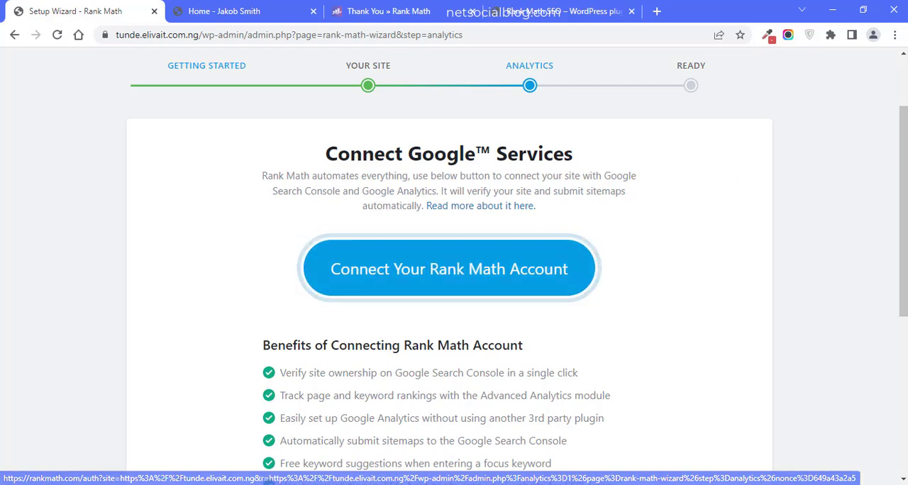
scroll(901, 308, "down", 5)
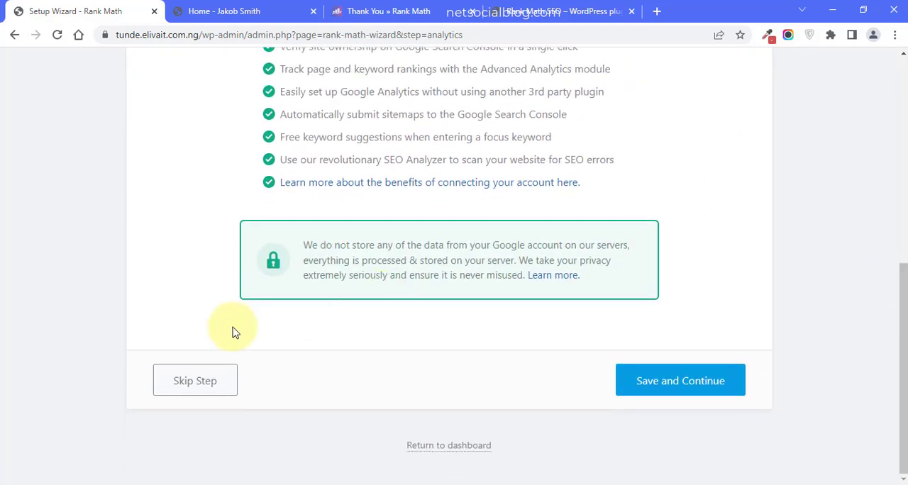
left_click(188, 390)
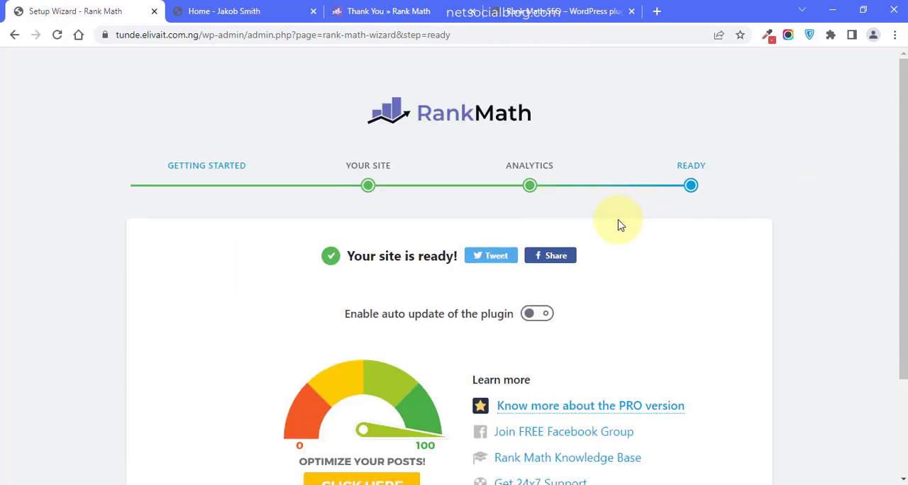
- Look over the wizard's Ready page and go back to the Analytics step
left_click_drag(902, 226, 902, 434)
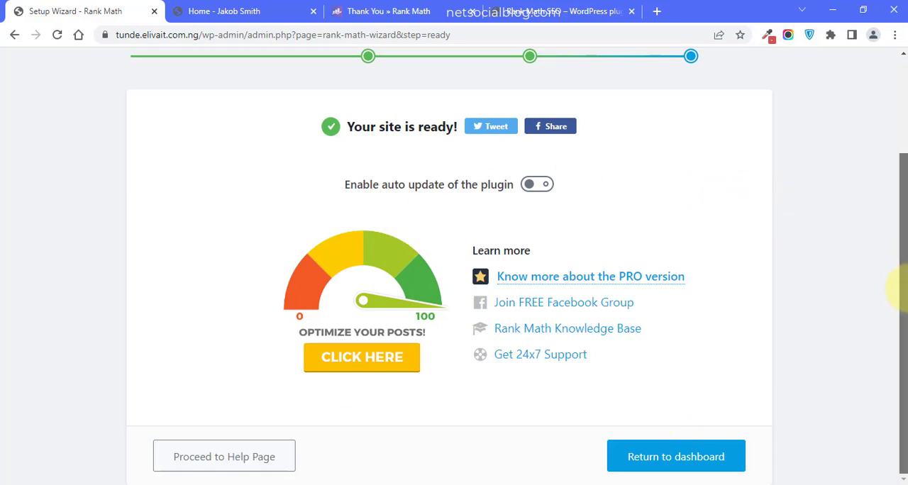
left_click_drag(895, 283, 898, 179)
left_click(528, 185)
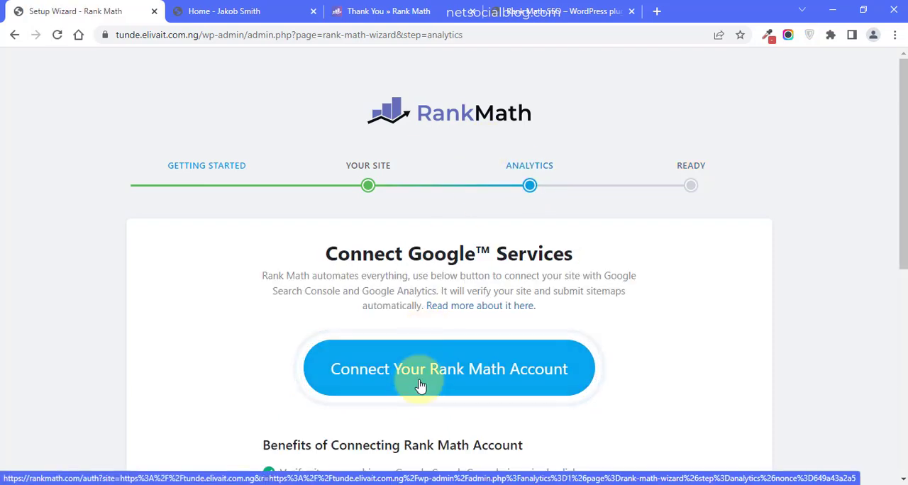
- Open the Rank Math account connection page, review its login options and return to the setup wizard
left_click(415, 383)
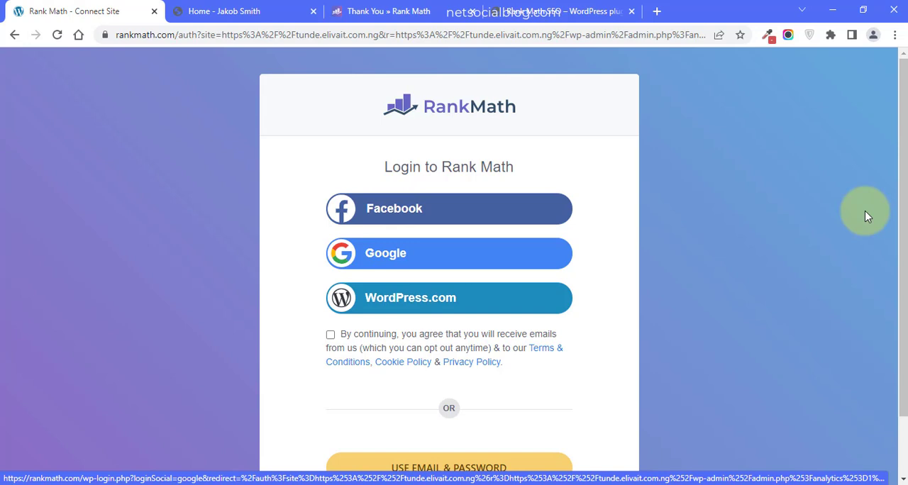
scroll(897, 223, "down", 1)
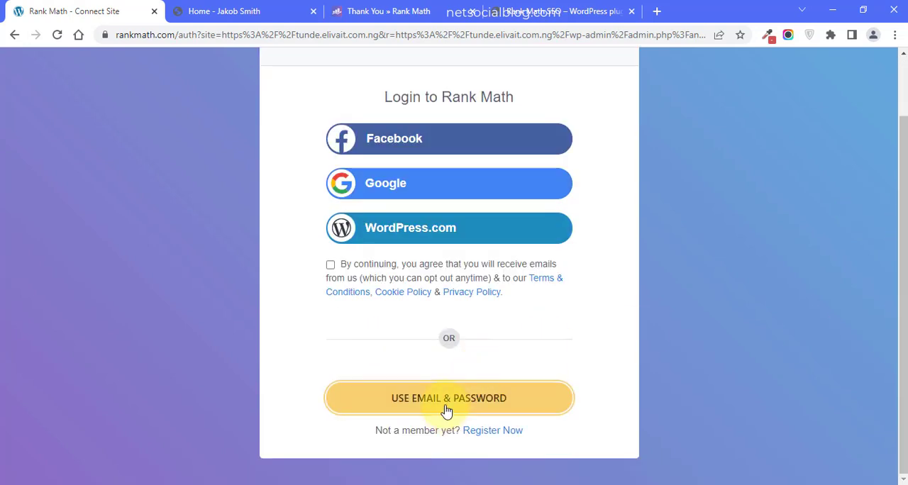
left_click(13, 34)
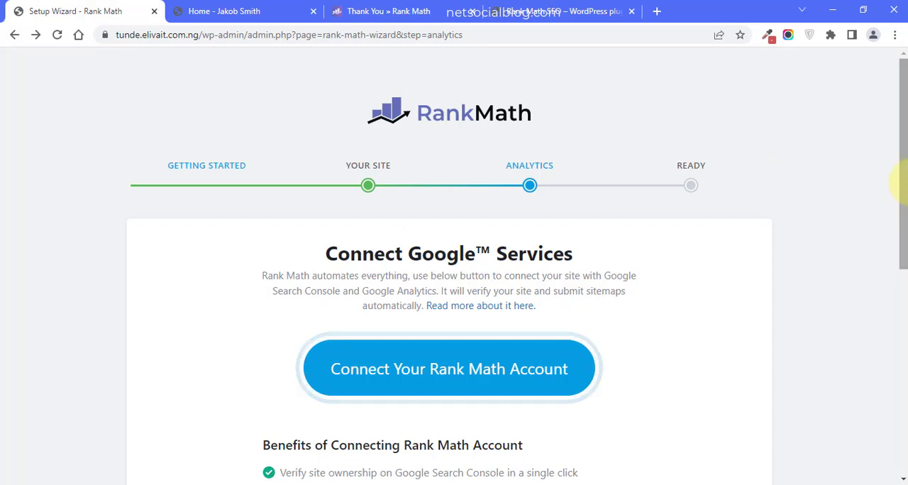
- Save the Analytics step without connecting an account and continue to the Ready page
left_click_drag(902, 182, 902, 390)
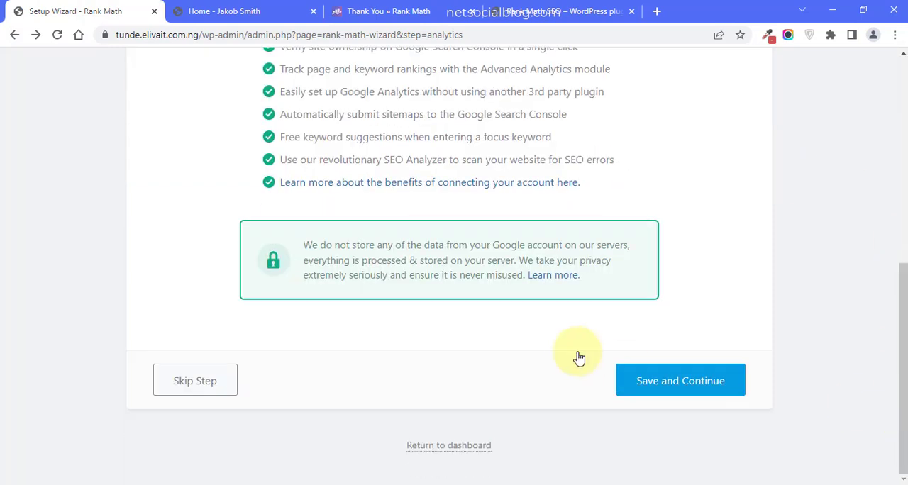
left_click(638, 380)
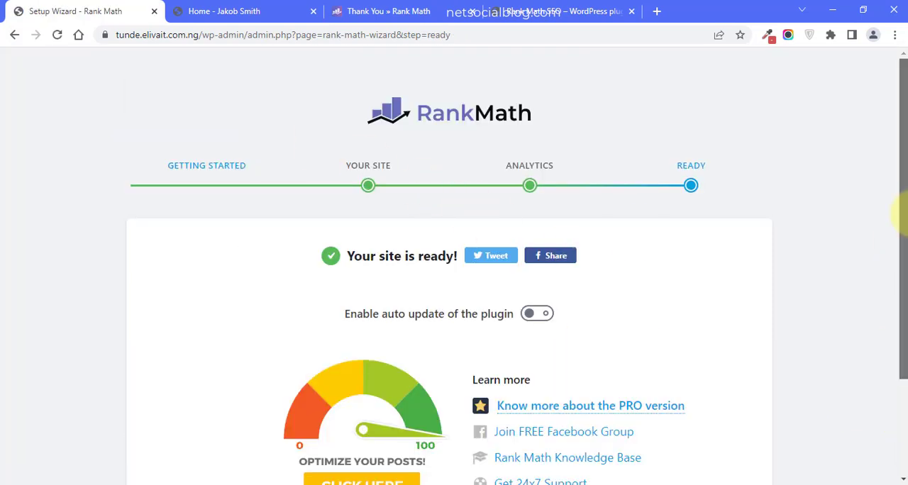
- Finish the setup wizard and return to the Rank Math dashboard
left_click_drag(901, 216, 901, 310)
left_click(672, 459)
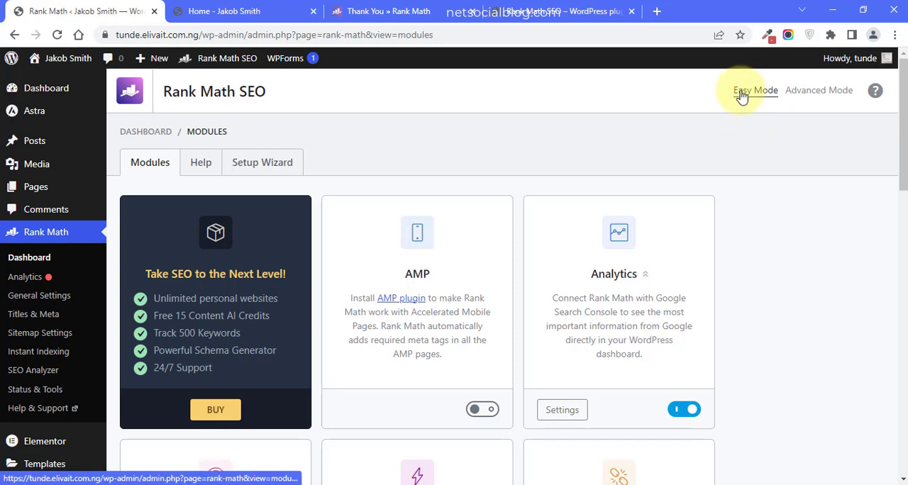
- Switch Rank Math to Advanced Mode, look over its modules and switch back to Easy Mode
left_click(819, 92)
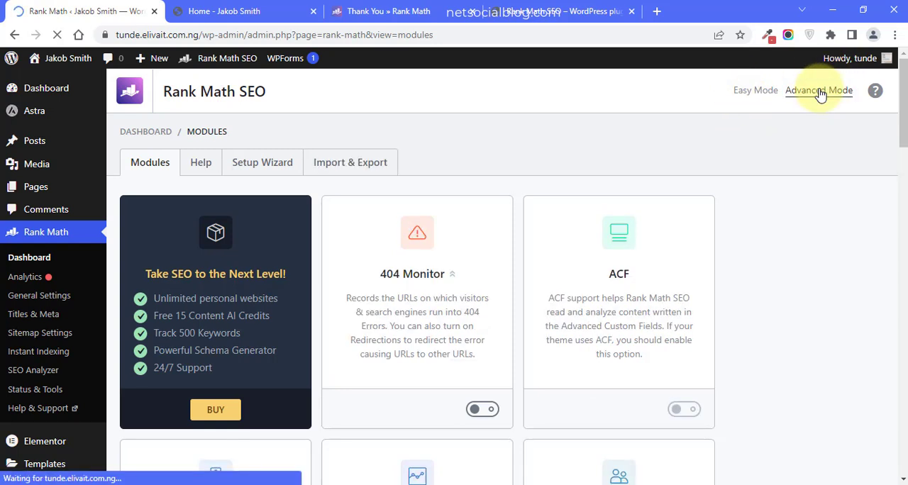
scroll(901, 189, "down", 15)
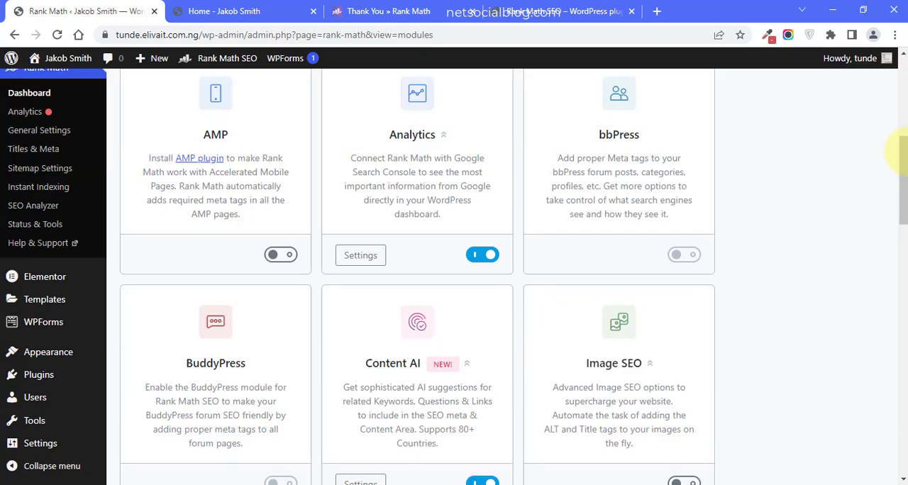
left_click_drag(904, 310, 902, 71)
left_click(752, 93)
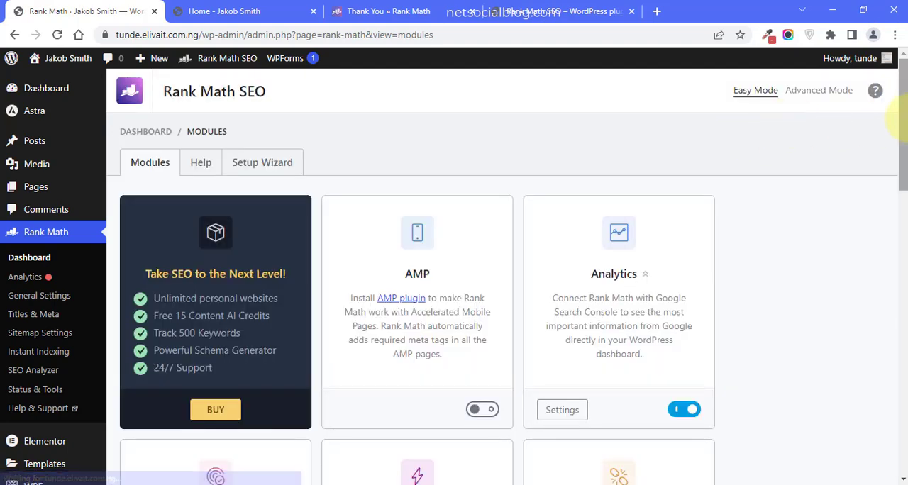
left_click_drag(902, 135, 897, 117)
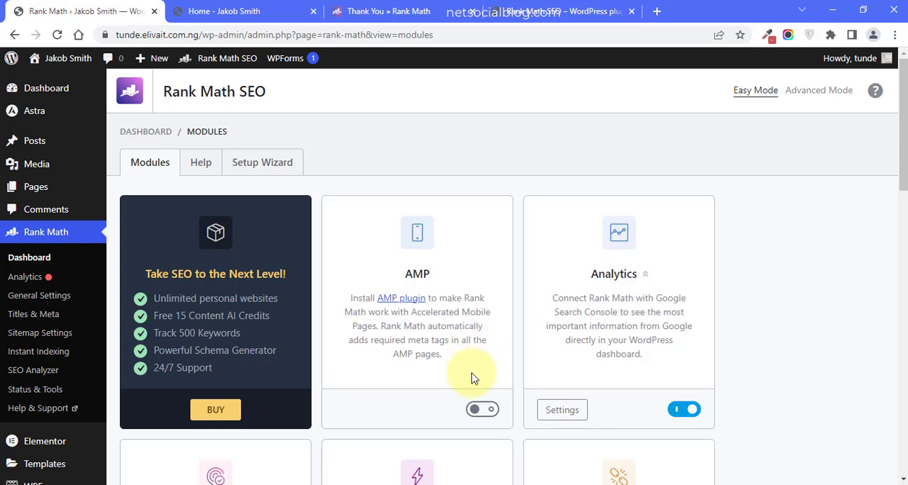
- Turn the AMP module on and back off
left_click(483, 411)
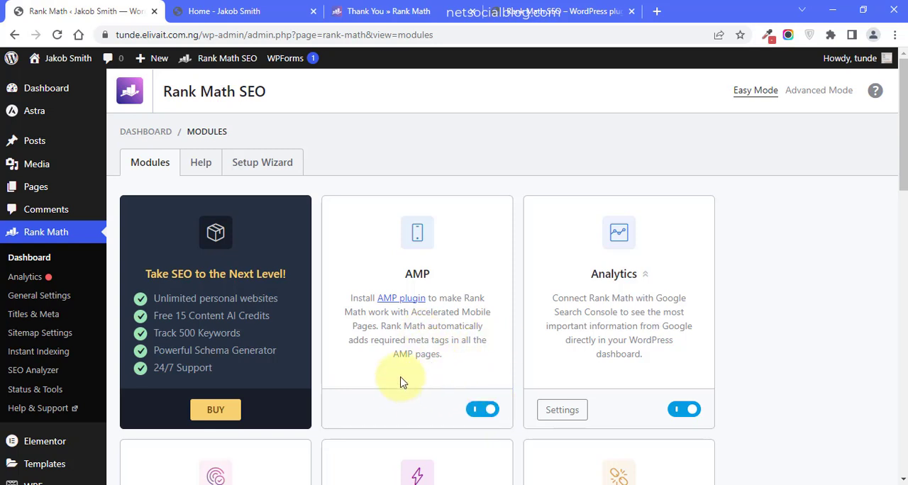
left_click(482, 411)
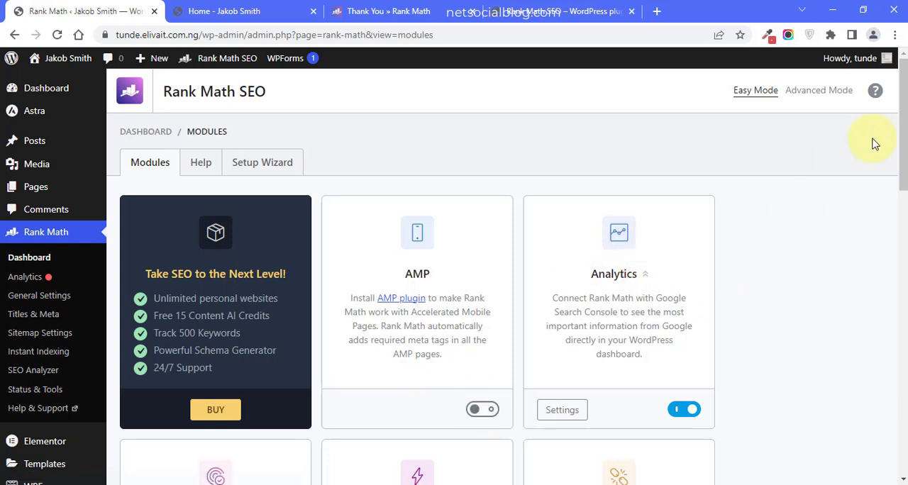
- Review the module cards from Analytics to Podcast and check the website's home page
scroll(901, 146, "down", 1)
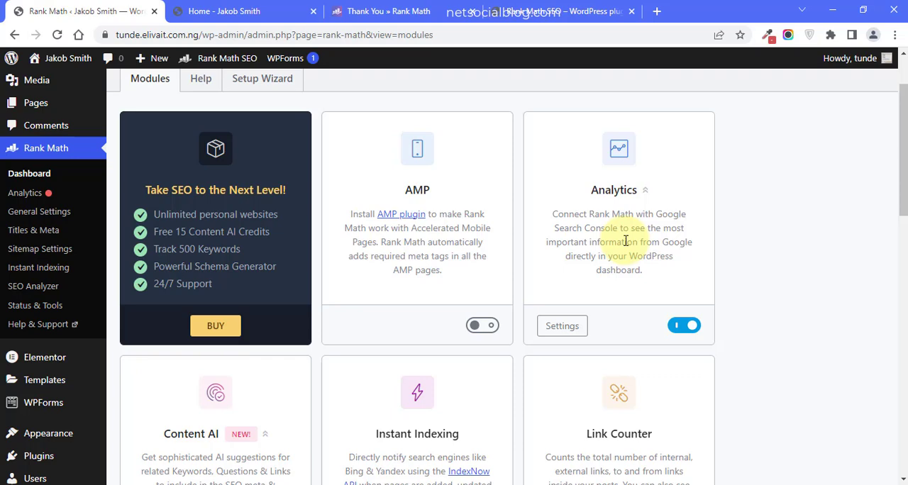
left_click_drag(899, 126, 905, 186)
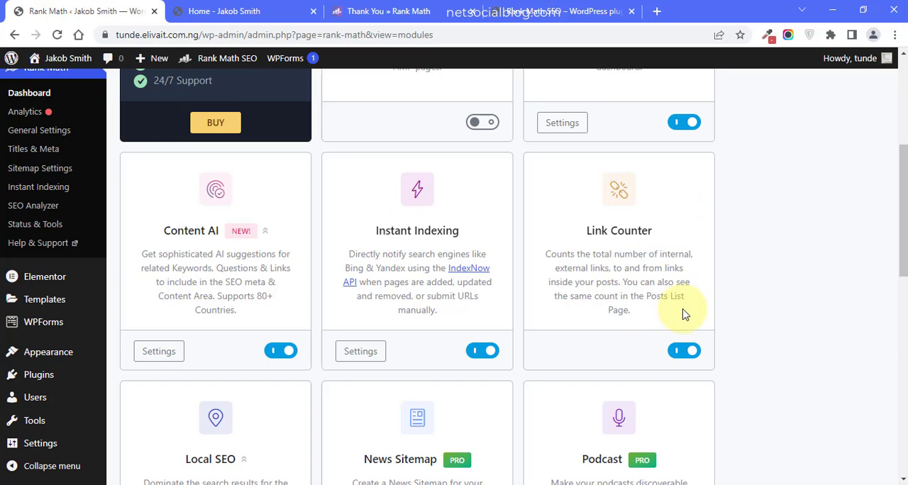
left_click_drag(901, 190, 902, 263)
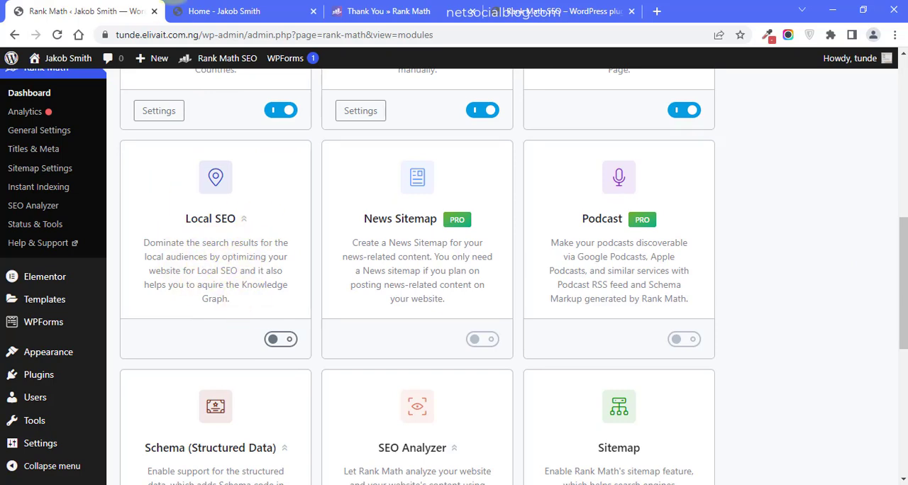
left_click(206, 11)
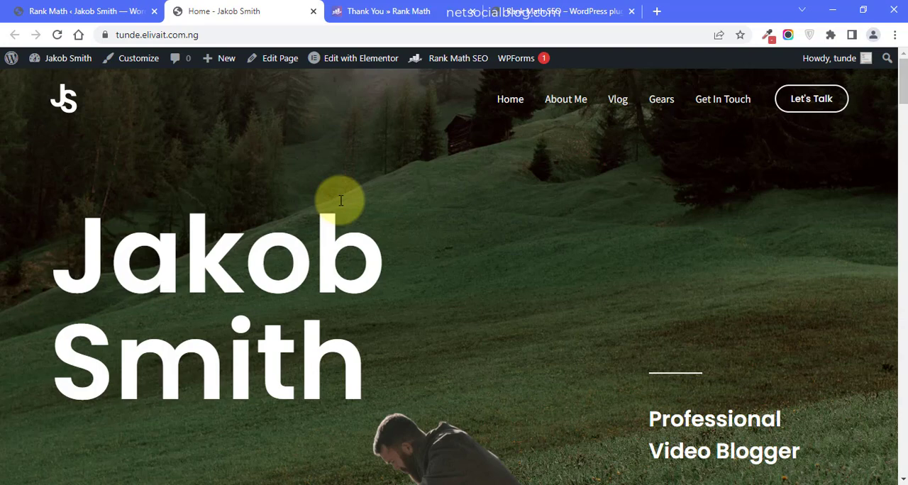
left_click(85, 11)
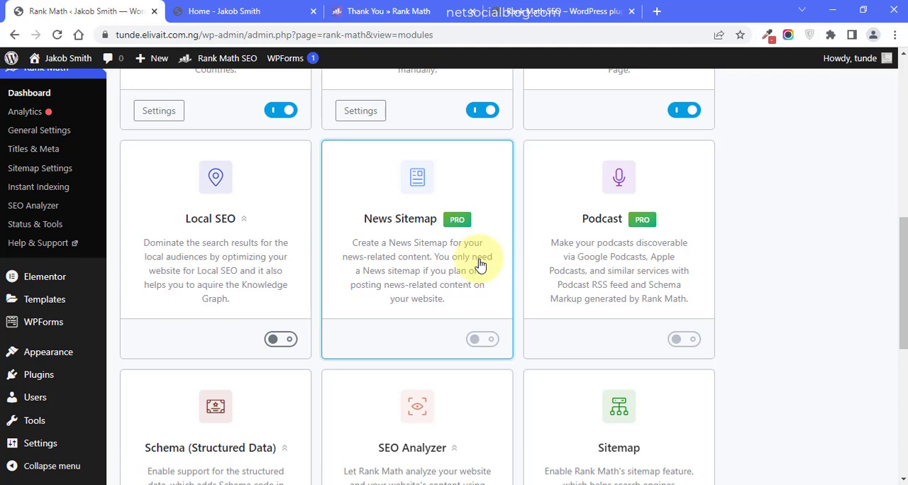
- Open netsocialblog.com/recommends/rankmath in a new browser tab
left_click(656, 12)
type("nets")
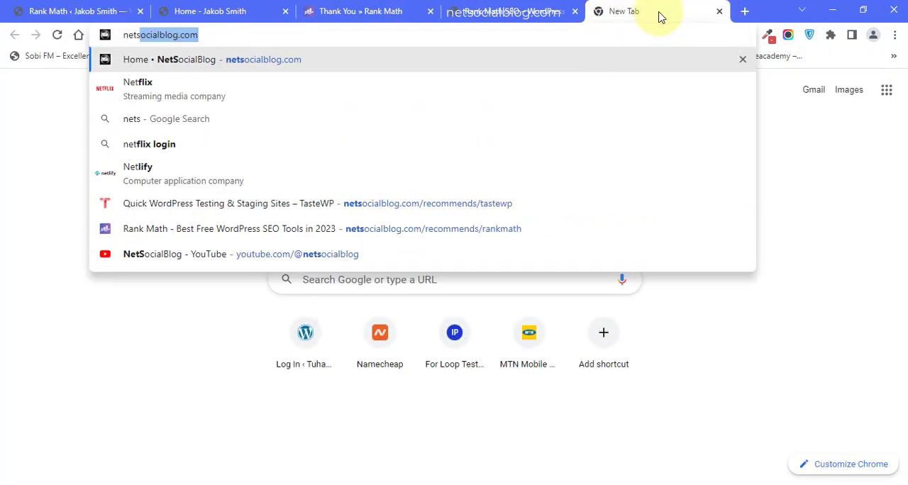
key("Right")
type("/ran")
key("BackSpace")
key("BackSpace")
type("eco")
key("Right")
key("ctrl+shift+Left")
type("rank")
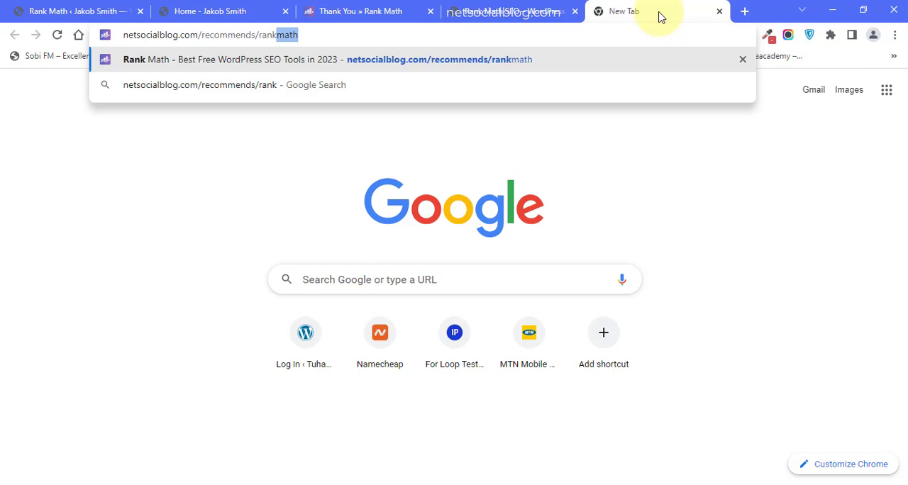
key("Right")
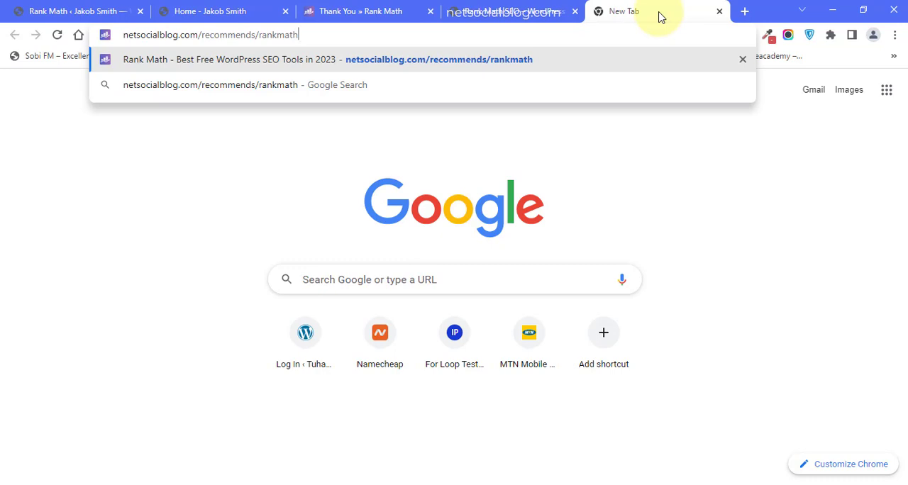
key("Return")
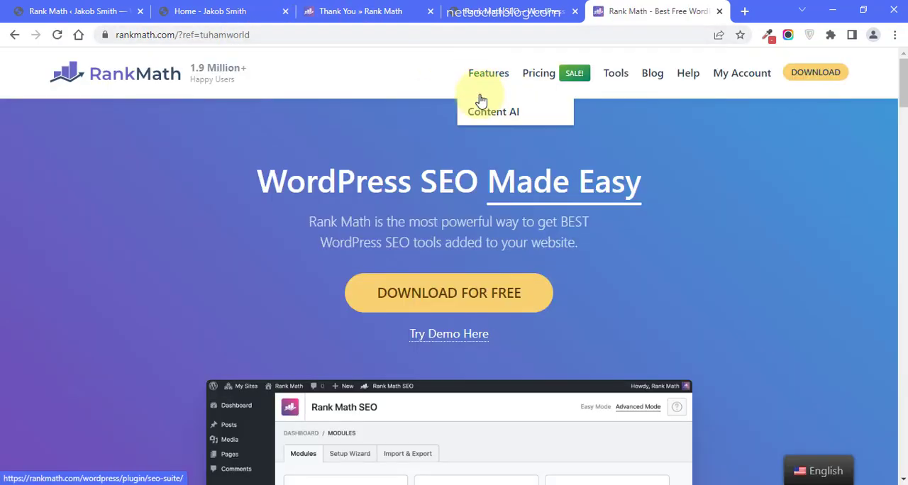
- Open Rank Math's pricing page and compare the website limits and features of the Agency, Business and PRO plans
left_click(538, 80)
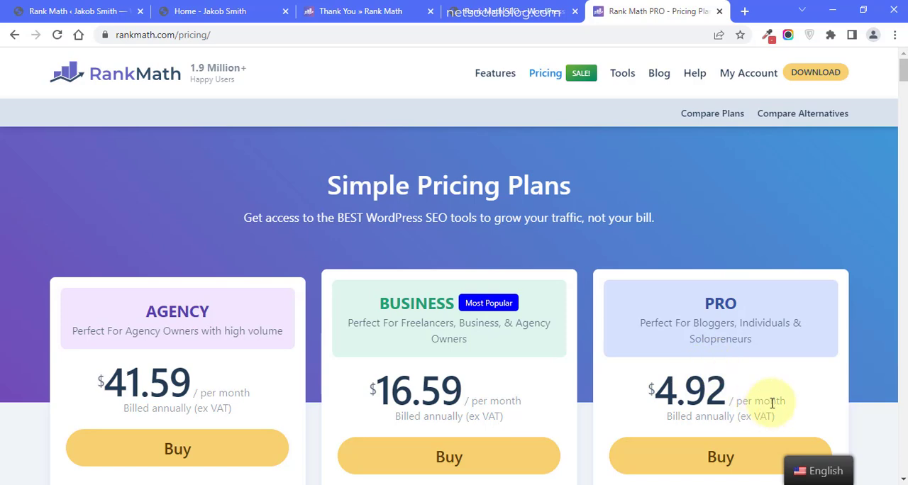
scroll(903, 84, "down", 1)
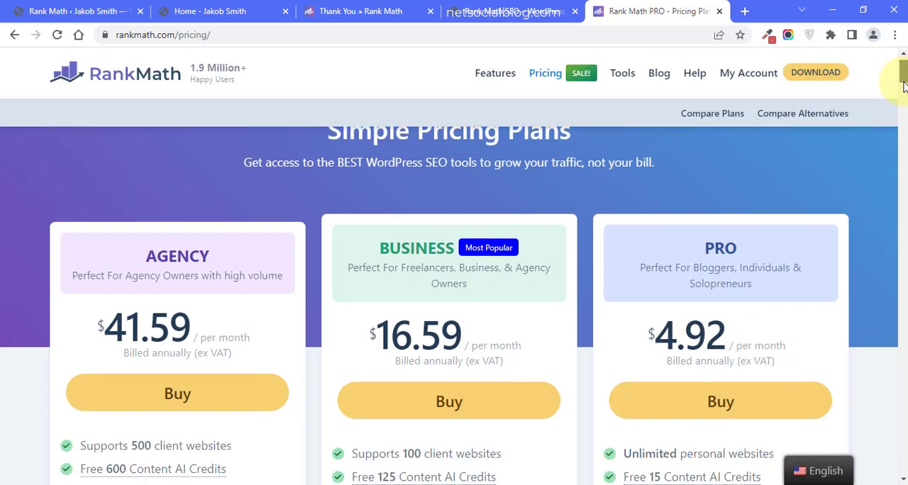
scroll(902, 84, "down", 2)
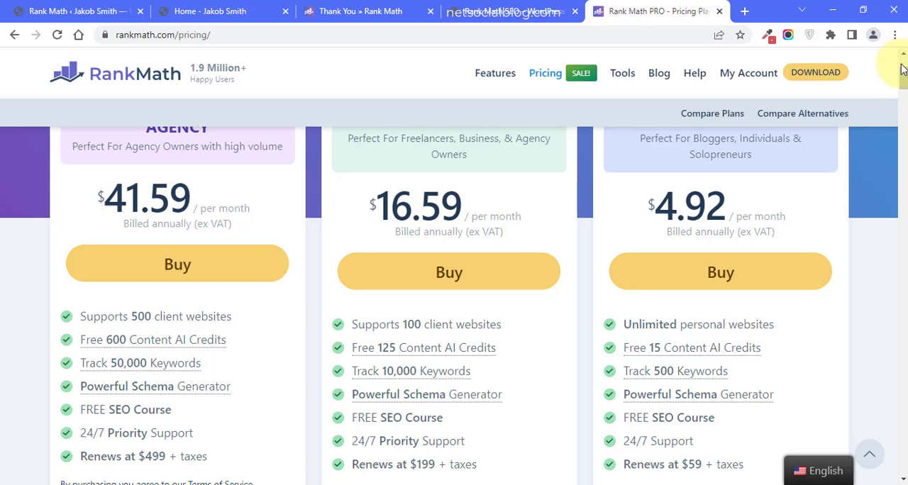
left_click_drag(901, 77, 903, 83)
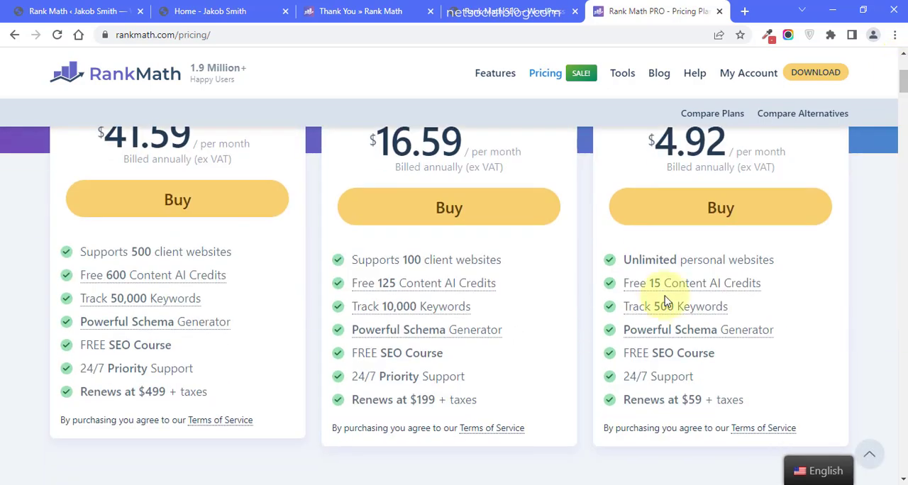
mouse_move(700, 259)
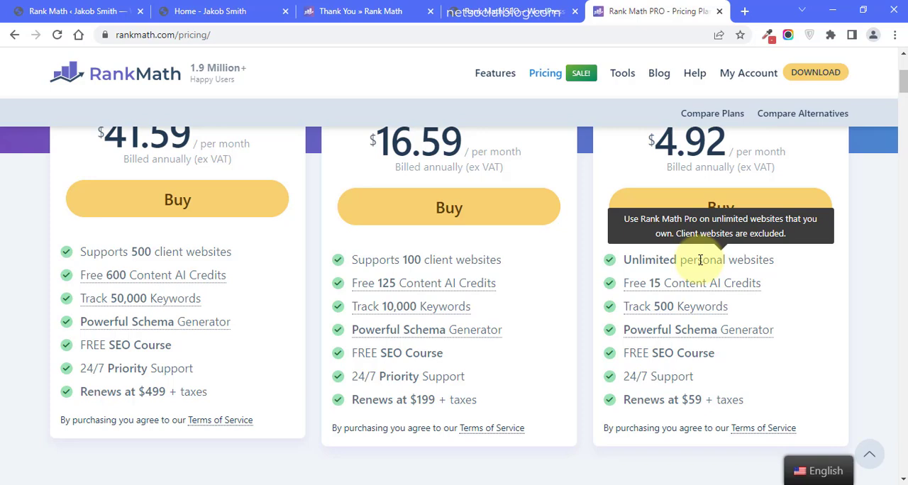
mouse_move(425, 261)
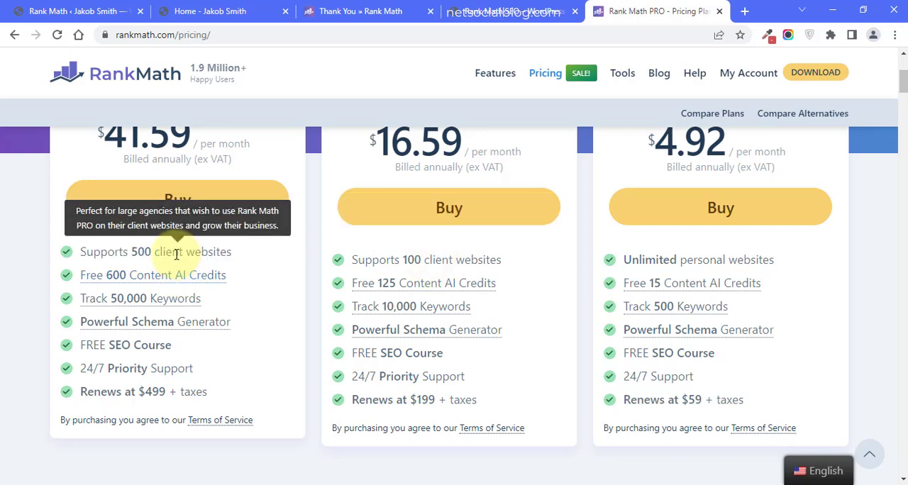
mouse_move(213, 256)
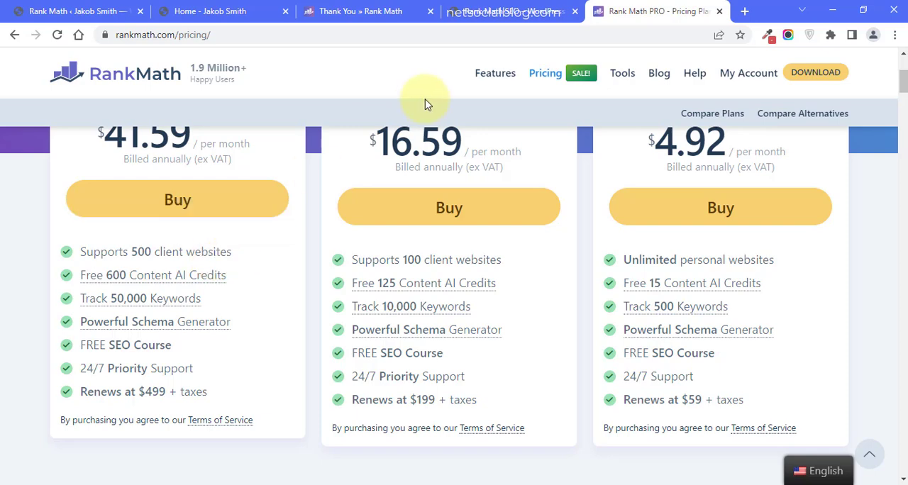
left_click(41, 7)
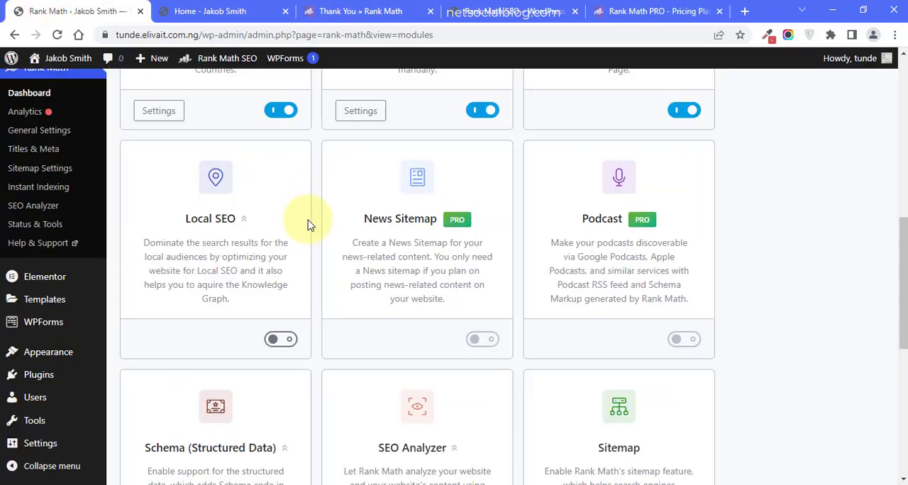
left_click(683, 6)
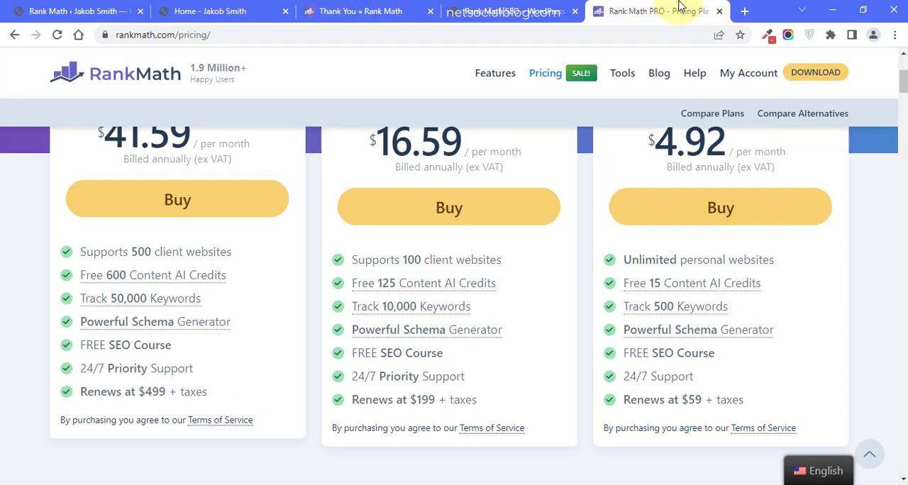
- Return to the Rank Math dashboard and review the remaining module cards from Schema to WooCommerce
left_click(93, 7)
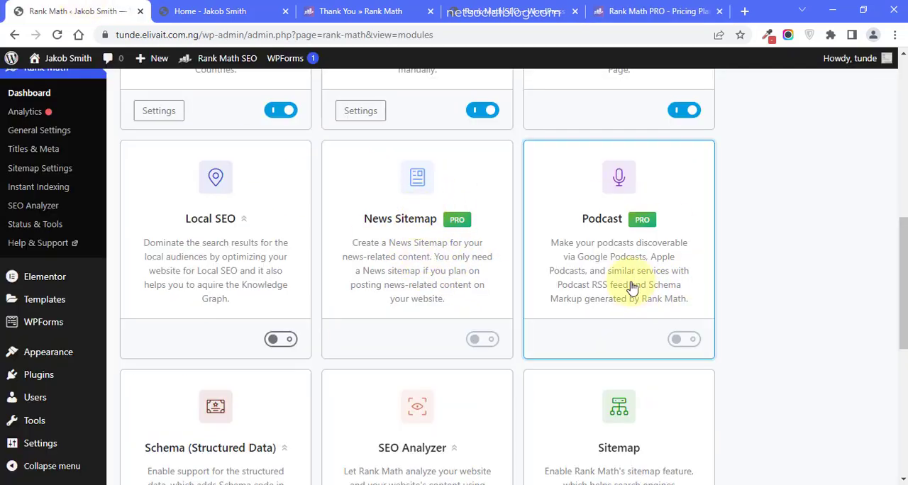
scroll(902, 258, "down", 1)
left_click_drag(904, 256, 900, 313)
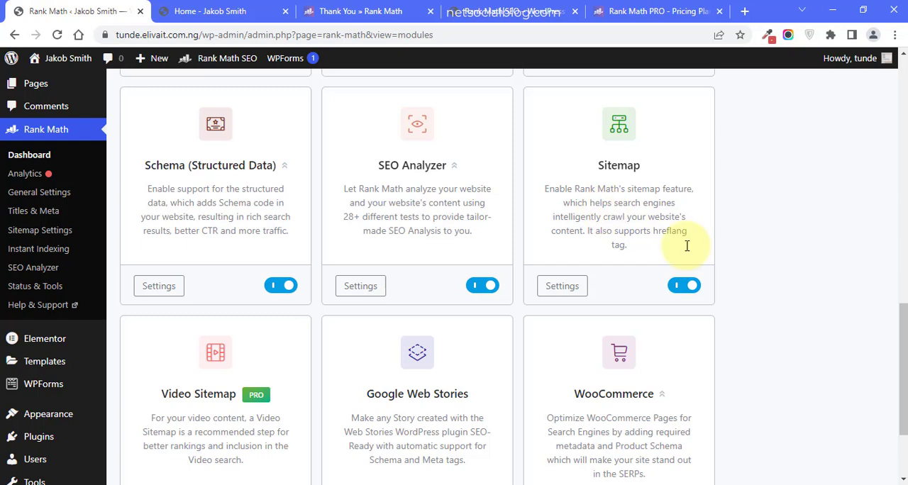
left_click_drag(903, 348, 902, 429)
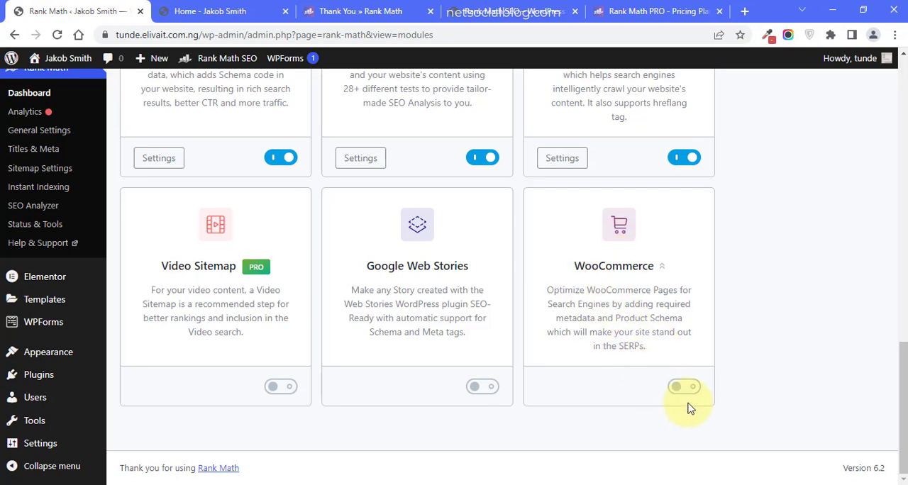
mouse_move(683, 393)
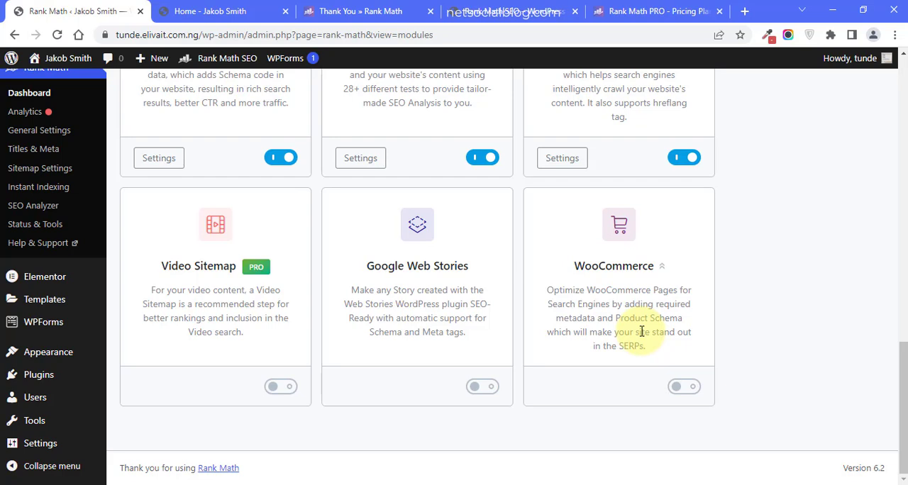
- Open Rank Math's Help page and review the account connection, next steps and product support sections
left_click_drag(902, 364, 902, 71)
left_click(202, 166)
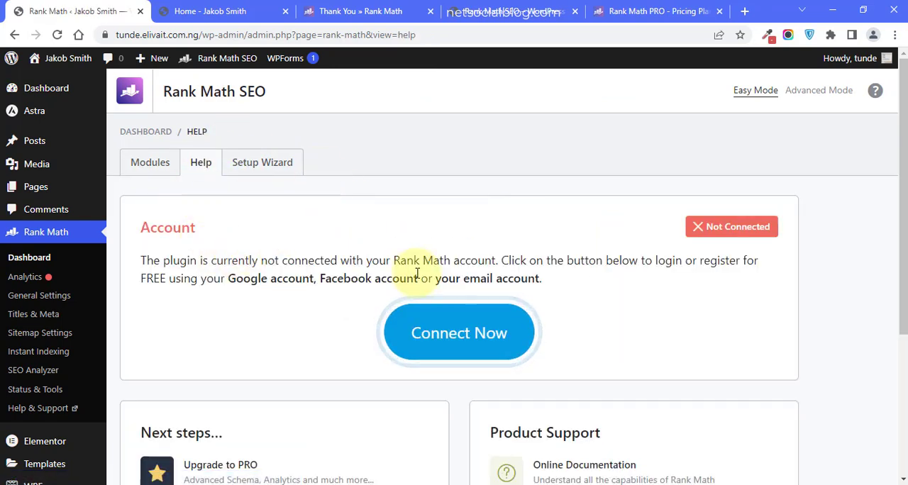
left_click_drag(899, 183, 895, 304)
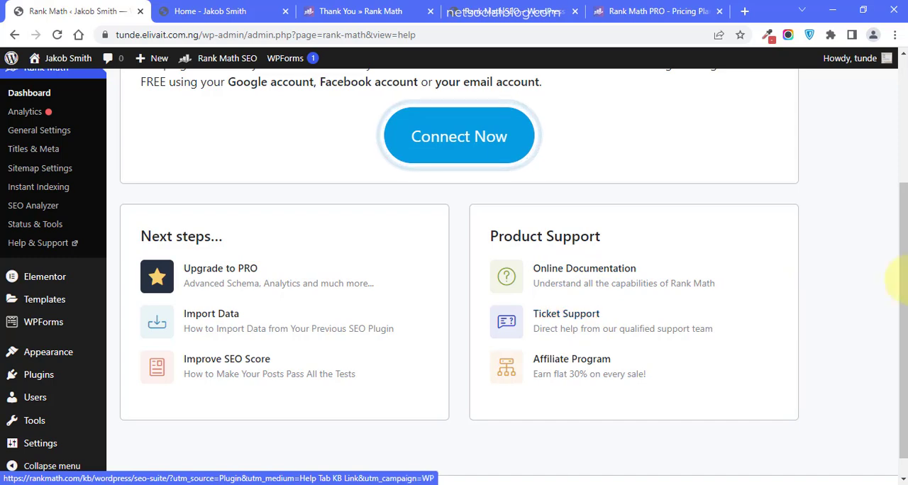
left_click_drag(901, 276, 899, 75)
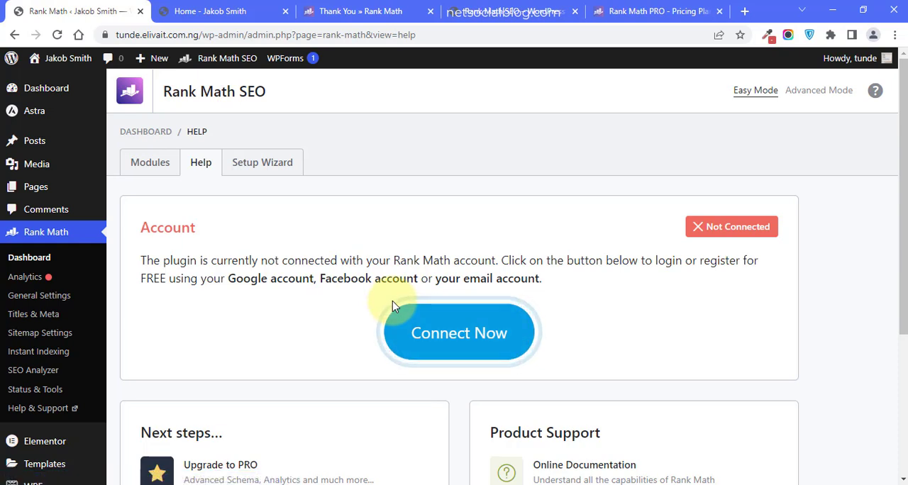
- Switch to the steps file in Notepad and append "for your website" to the Step 3 line
mouse_move(239, 466)
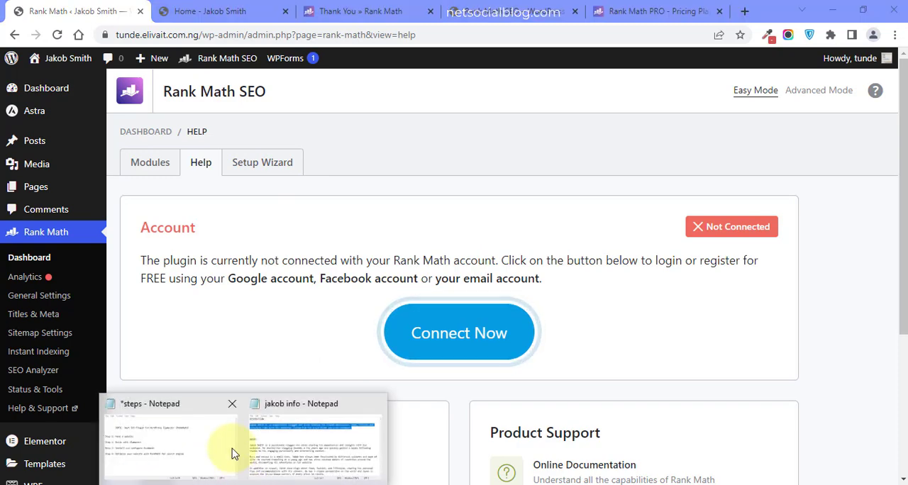
left_click(177, 447)
left_click_drag(226, 295, 394, 292)
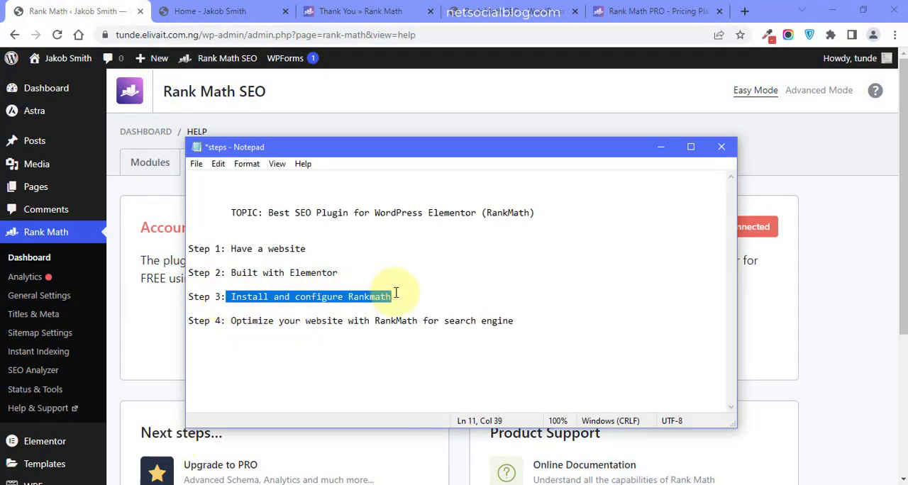
left_click(396, 293)
type("for your website")
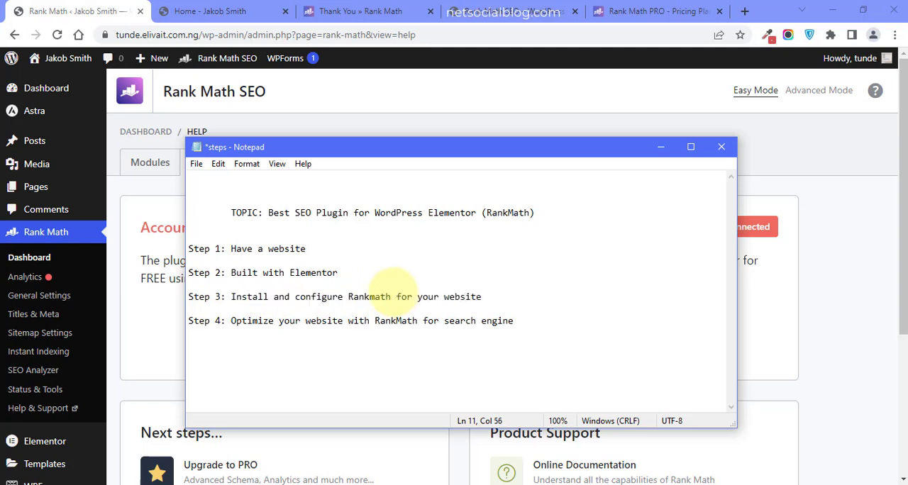
- Replace "with" by "using" in the Step 4 line of the steps file
left_click_drag(230, 321, 368, 325)
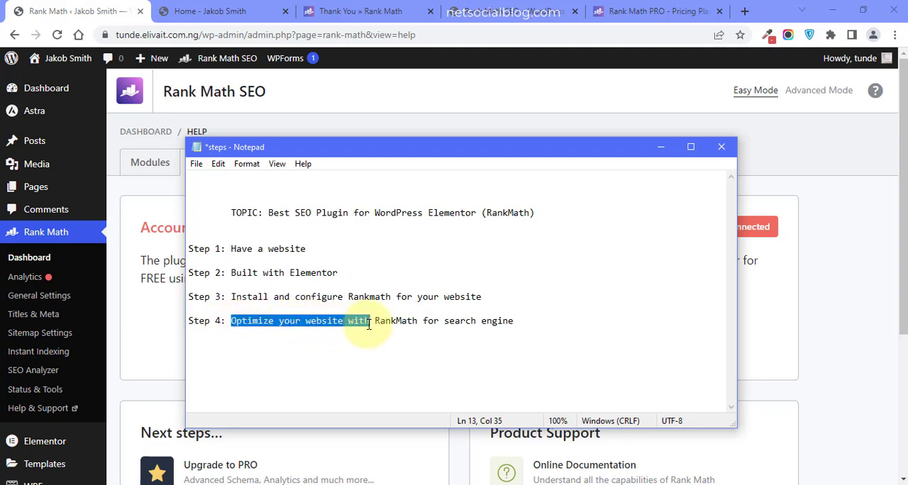
left_click(370, 325)
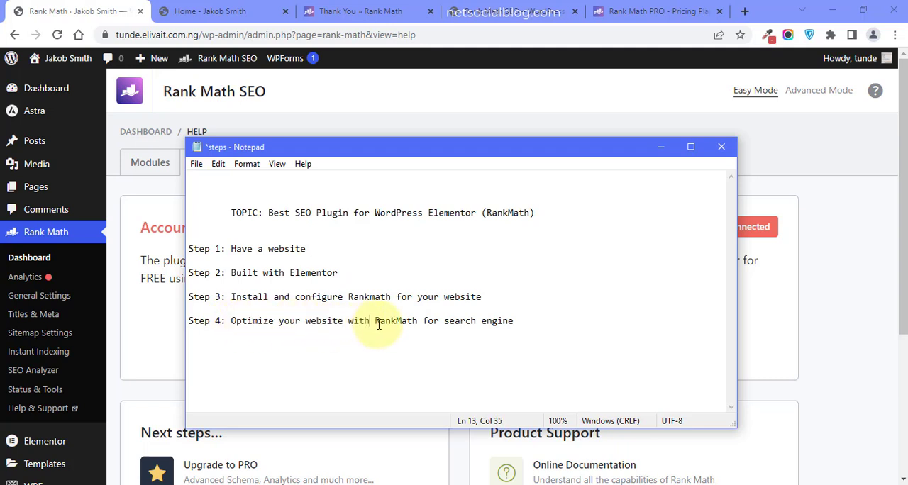
key("ctrl+shift+Left")
type("using")
key("ctrl+Right")
key("ctrl+Right")
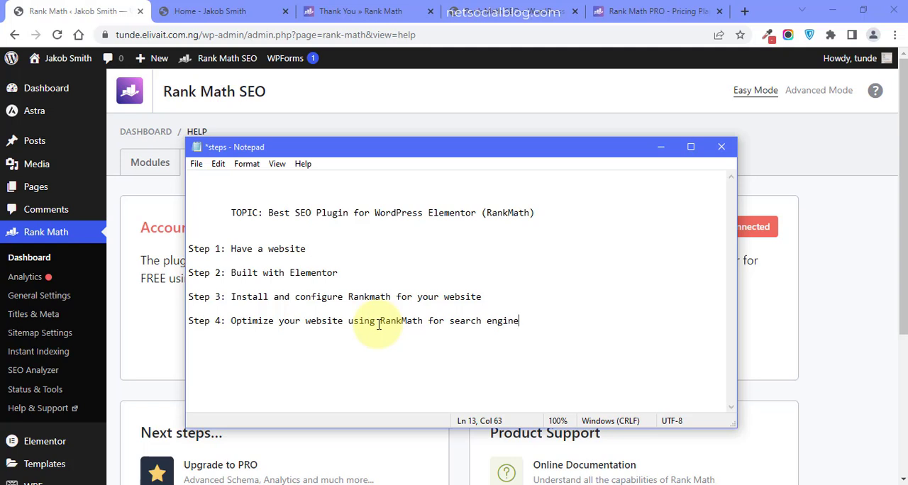
- Append "optimization on a website built with Elementor" to the end of the Step 4 line
type("optimization on a websit")
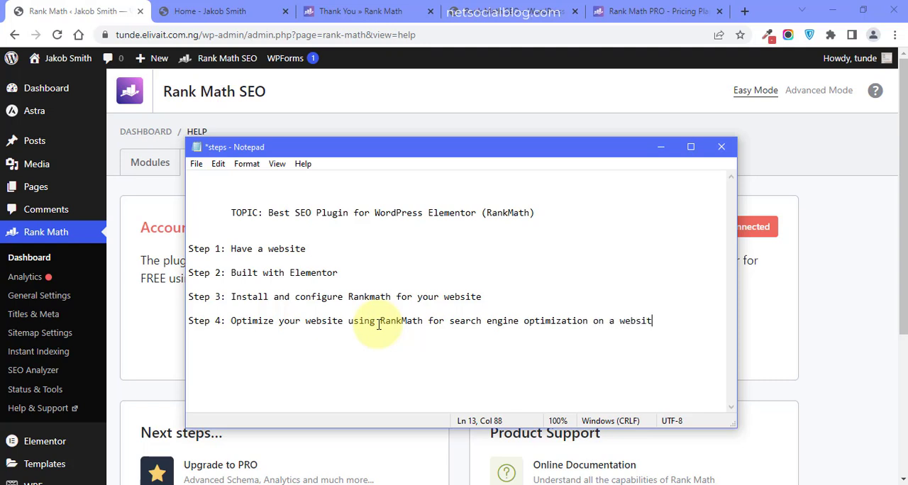
type("e built with Elementor")
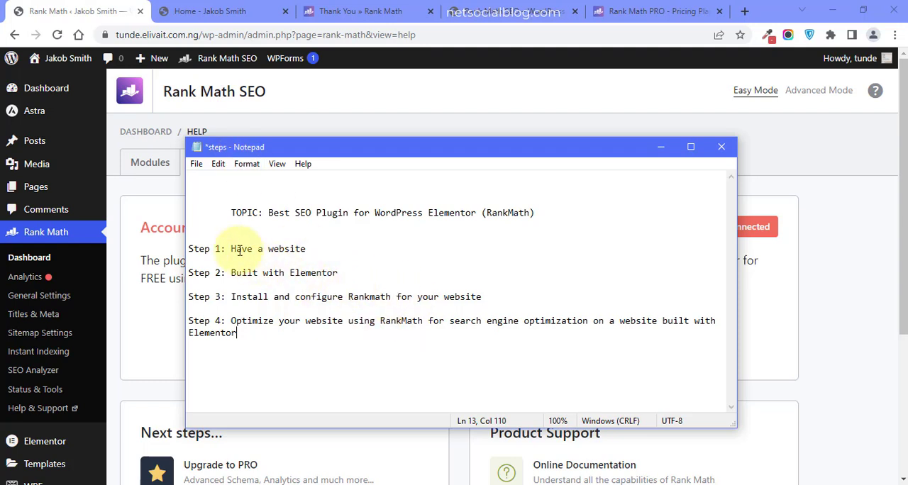
left_click_drag(236, 250, 219, 274)
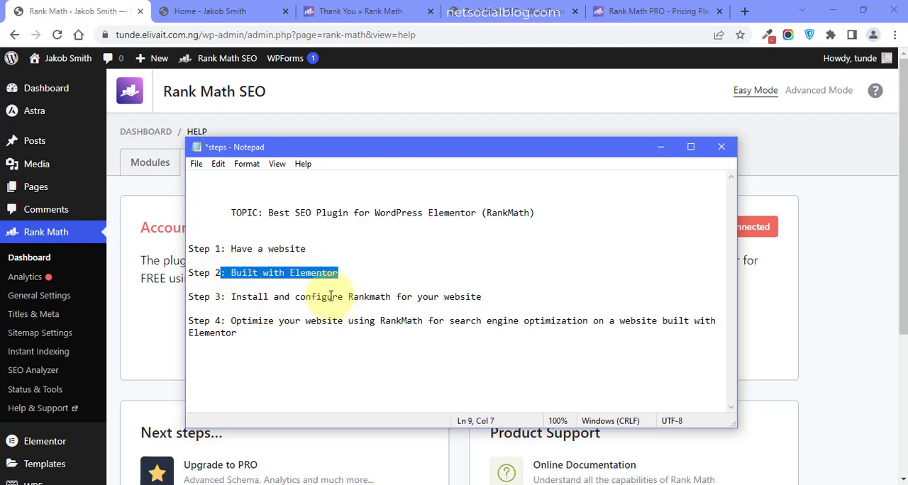
left_click(434, 297)
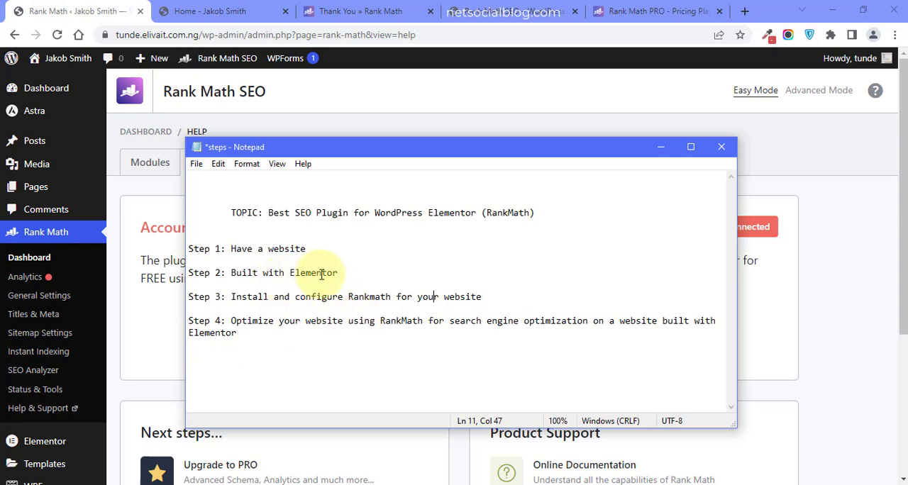
left_click_drag(413, 320, 380, 321)
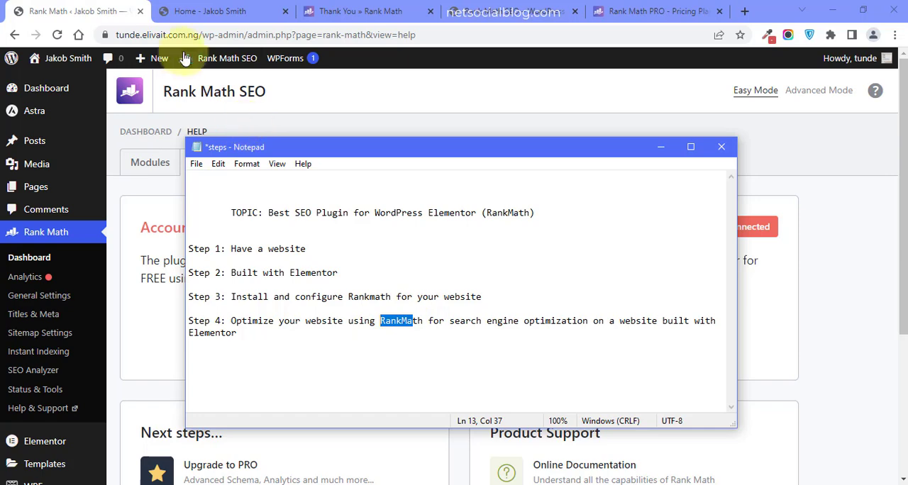
- Switch to Chrome, view the website's live home page and return to the WordPress admin
left_click(207, 5)
left_click(207, 8)
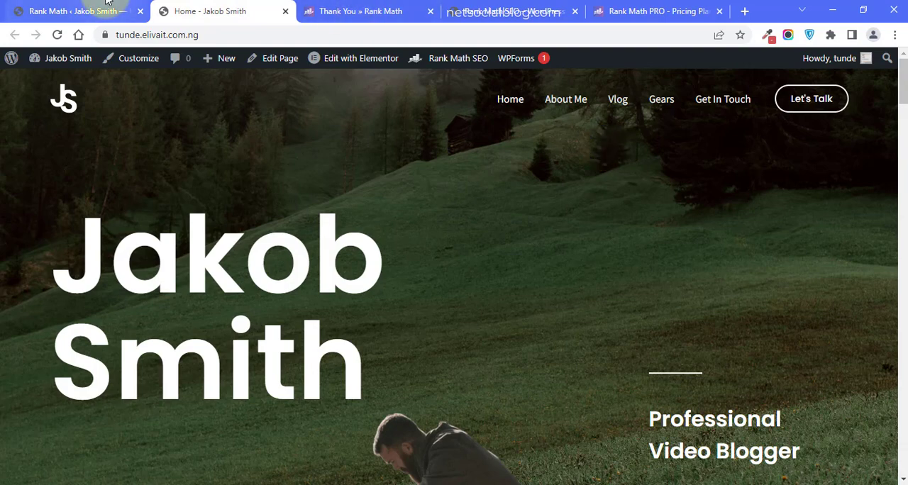
left_click(78, 11)
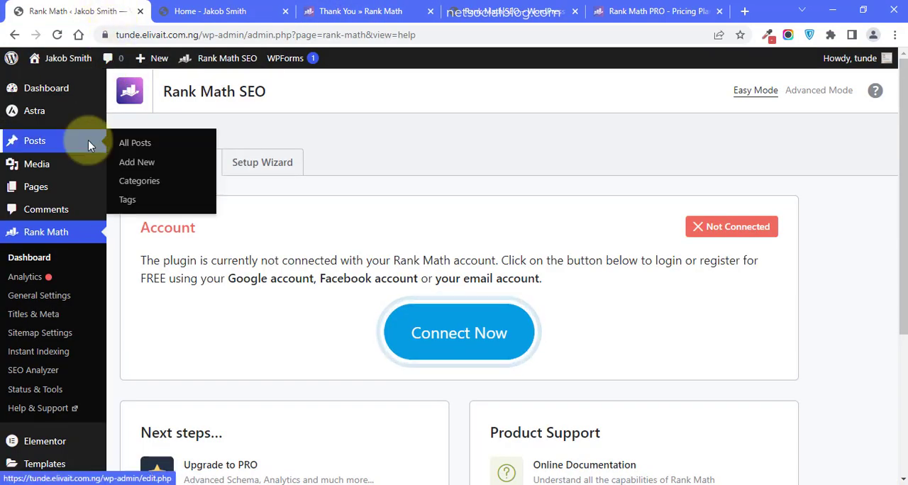
- Look over the site's pages and posts, and open the Home page for editing with Elementor
left_click(41, 186)
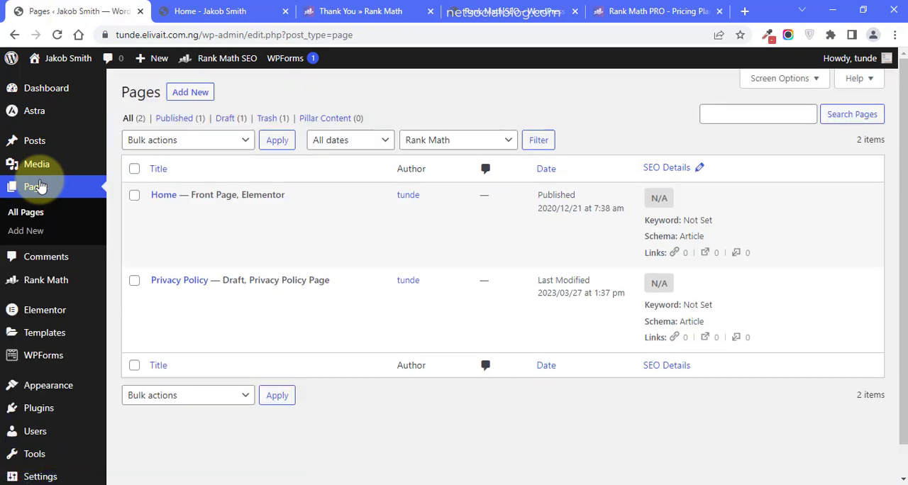
left_click(42, 144)
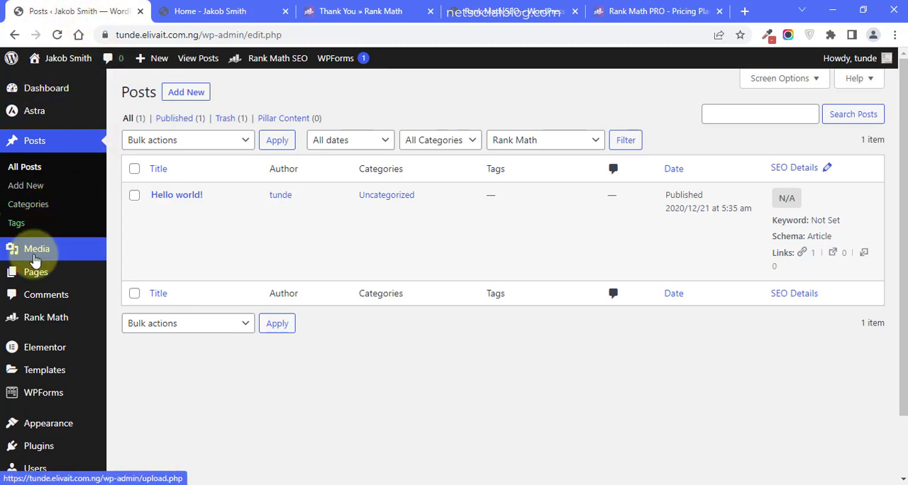
left_click(36, 273)
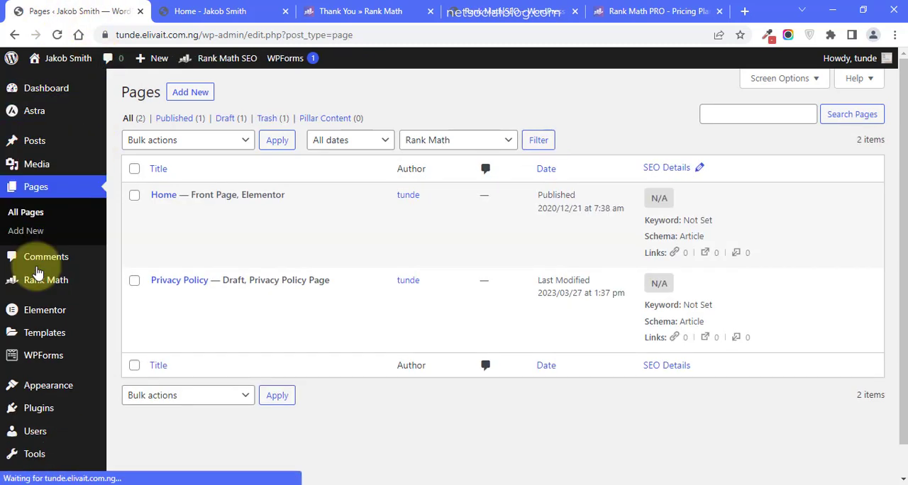
mouse_move(220, 205)
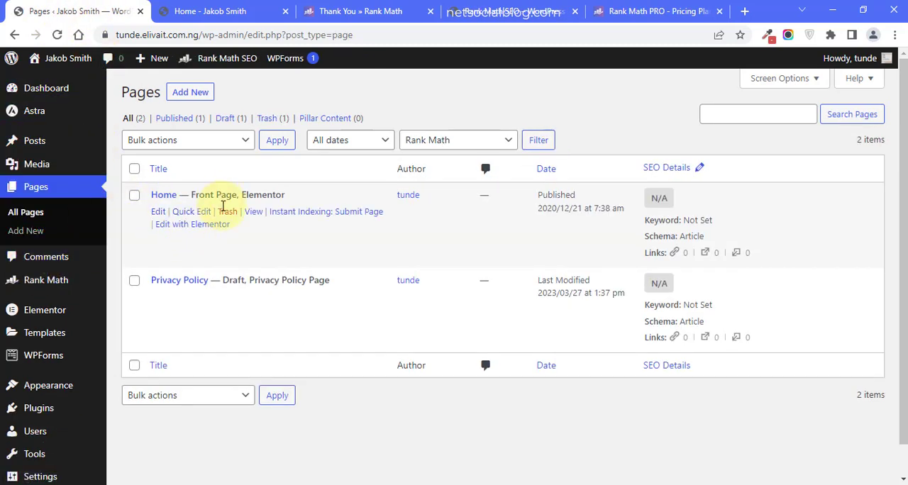
left_click(183, 225)
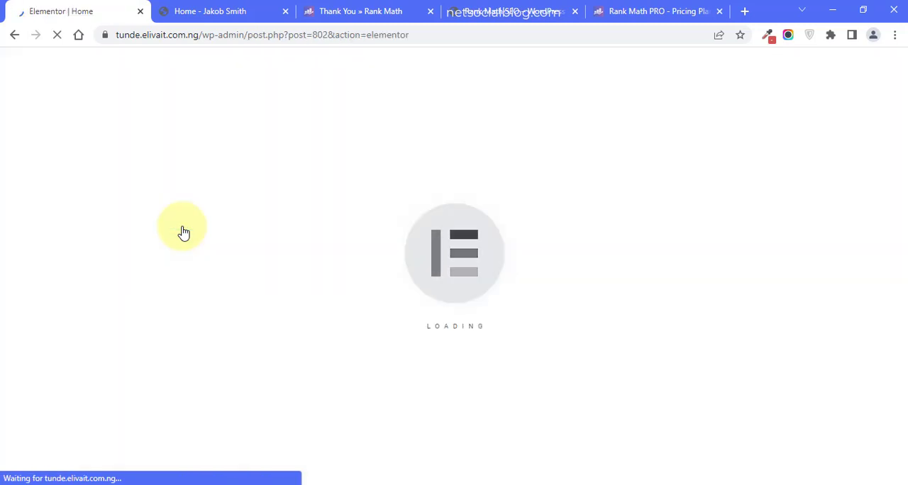
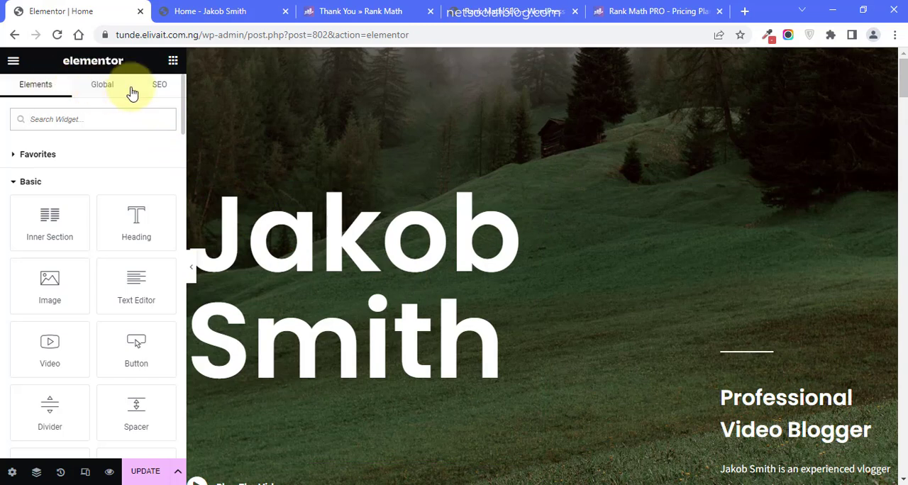
- Show the Home page's SEO settings in the Elementor editor
left_click(161, 93)
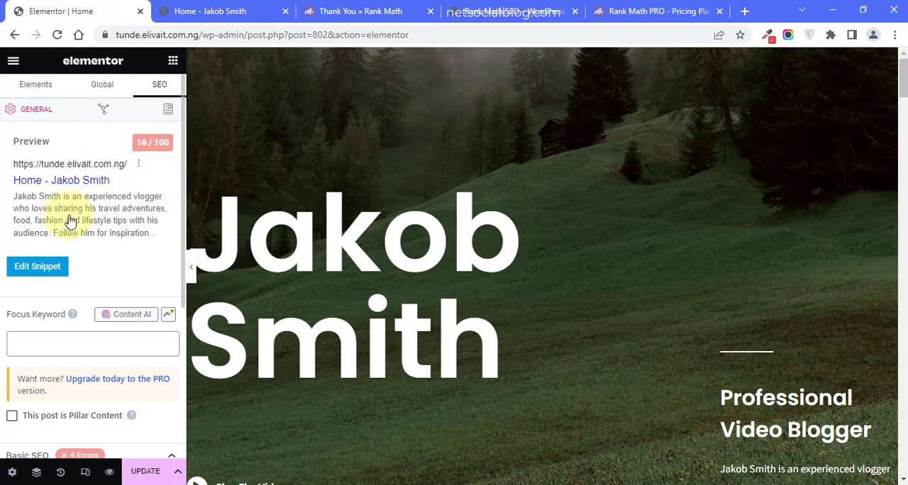
- Mark up the search preview and its score in temporary screen captures, and discard the captures
key("Print")
left_click_drag(1, 118, 183, 288)
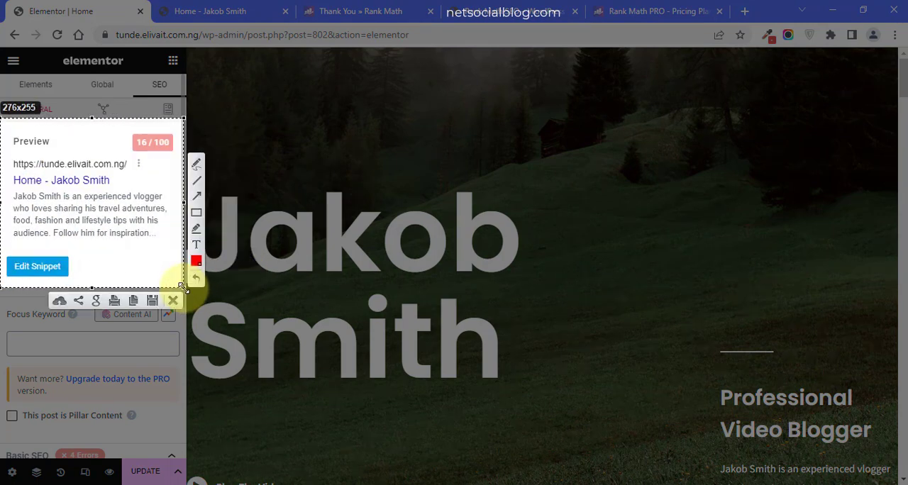
left_click(196, 196)
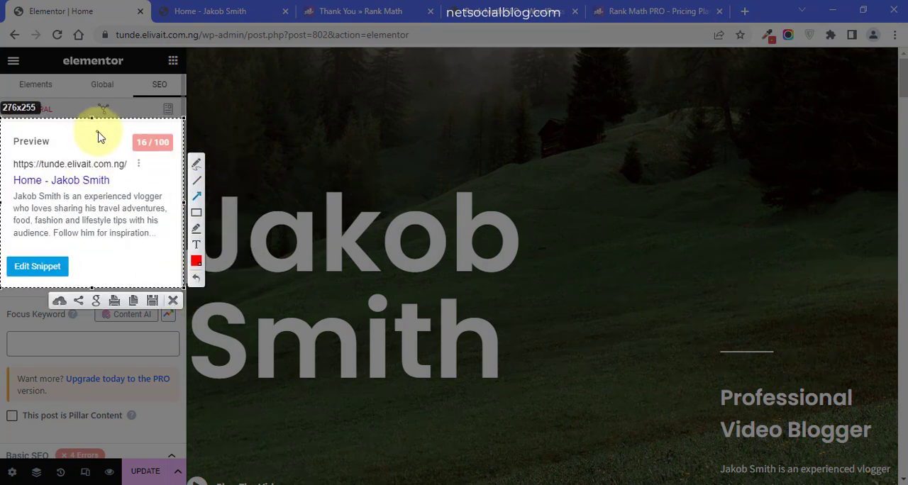
left_click_drag(164, 168, 134, 166)
left_click(197, 196)
left_click_drag(158, 180, 113, 187)
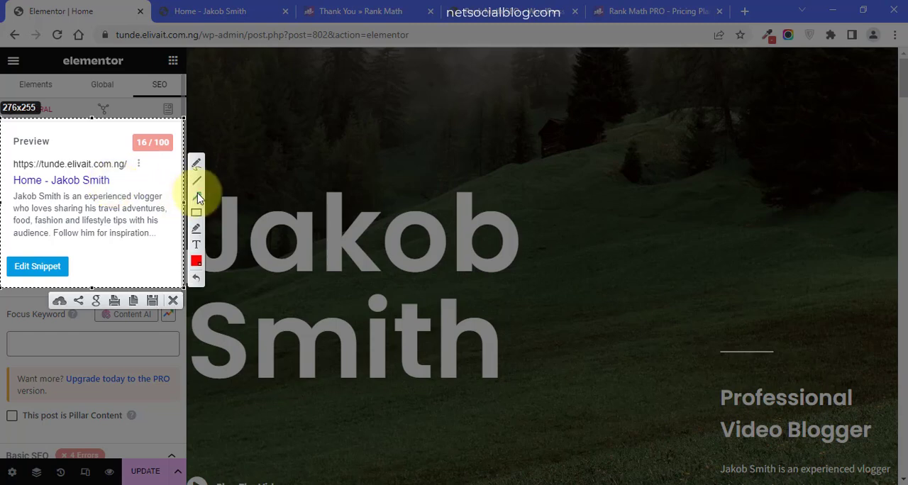
left_click_drag(183, 183, 103, 200)
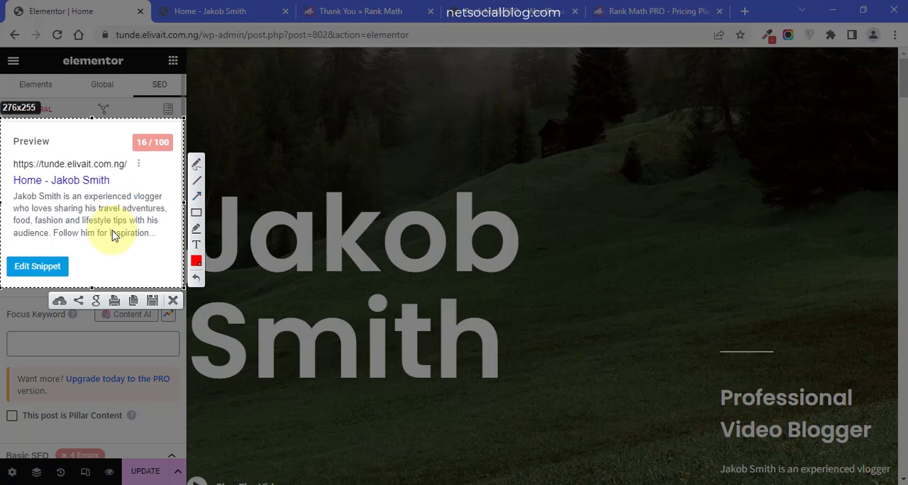
left_click(172, 300)
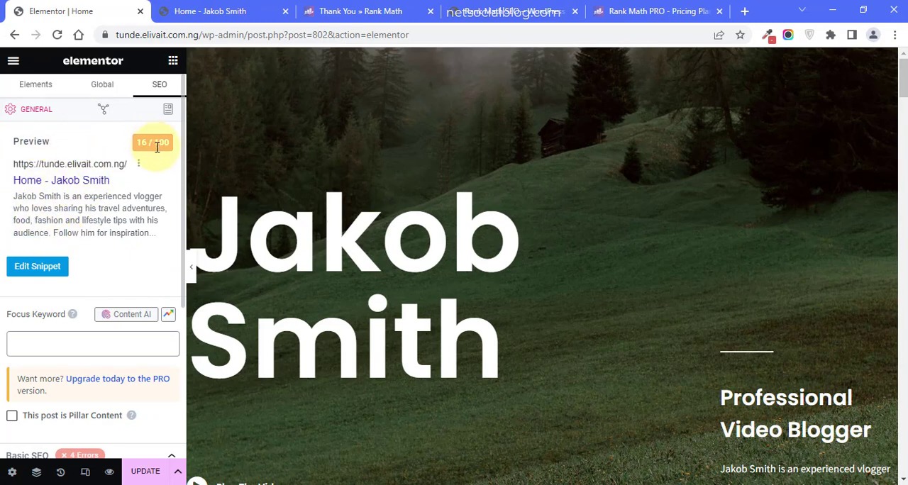
key("Print")
left_click_drag(111, 125, 190, 163)
left_click(179, 174)
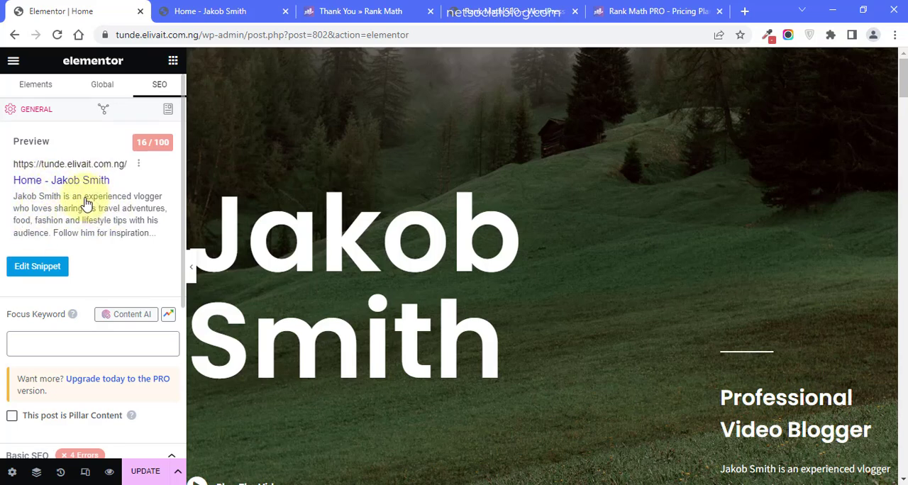
- Edit the snippet and replace the title variables with the site owner's name followed by "- Professional Video Blogger"
left_click(37, 272)
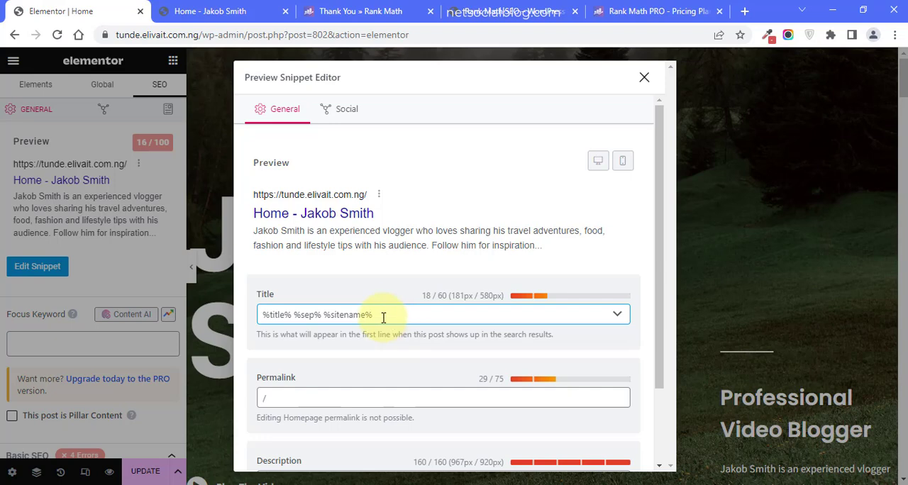
left_click_drag(383, 317, 212, 308)
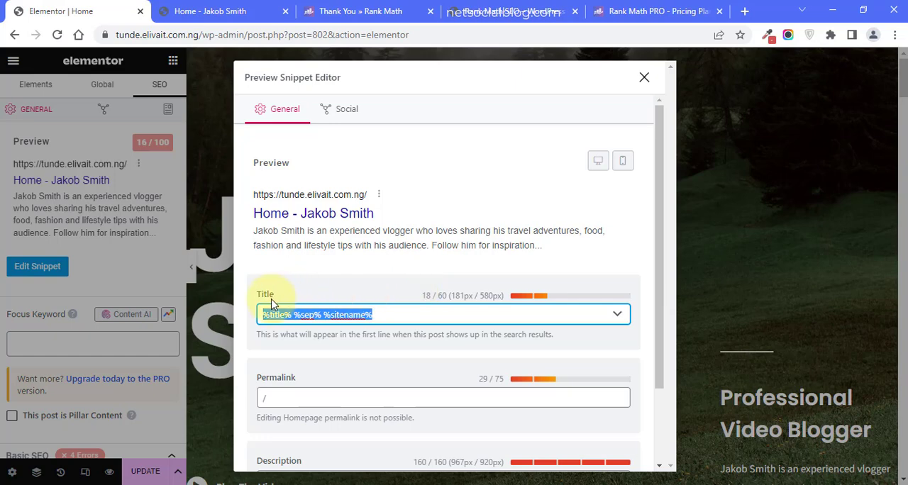
key("BackSpace")
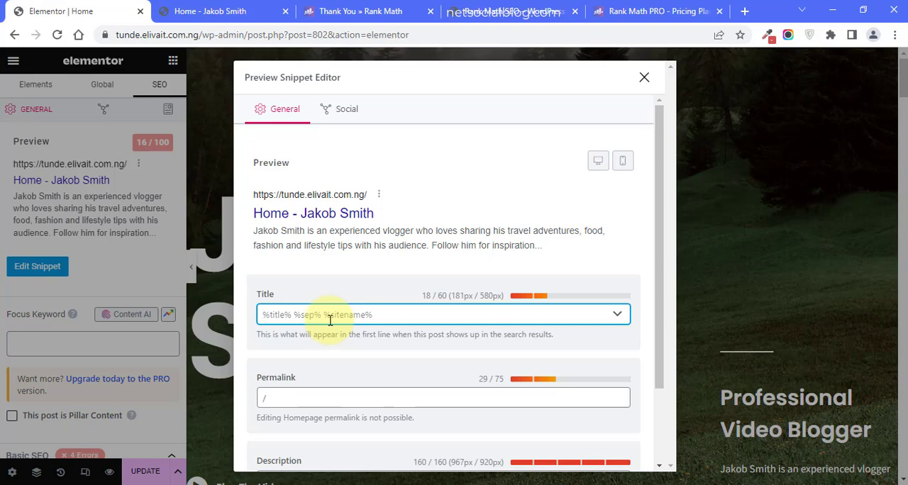
type("J")
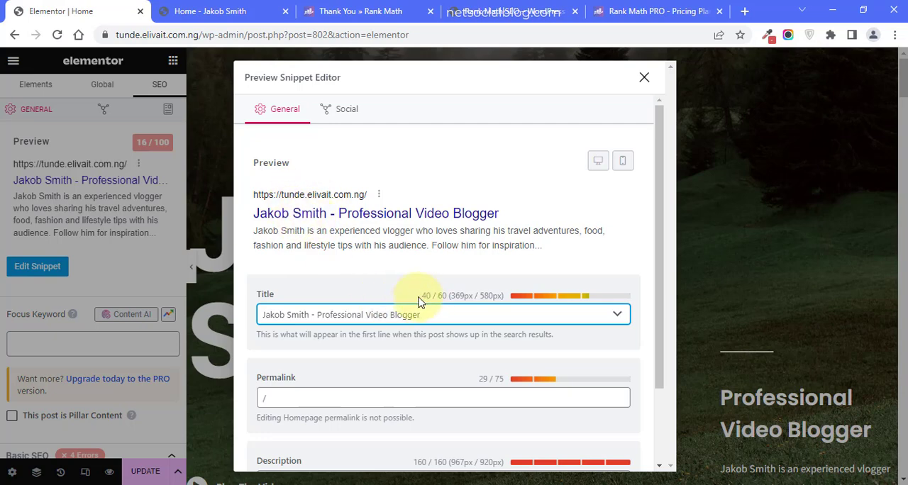
- Test the snippet title's 60-character limit by appending filler text, and remove the filler
left_click_drag(423, 295, 434, 296)
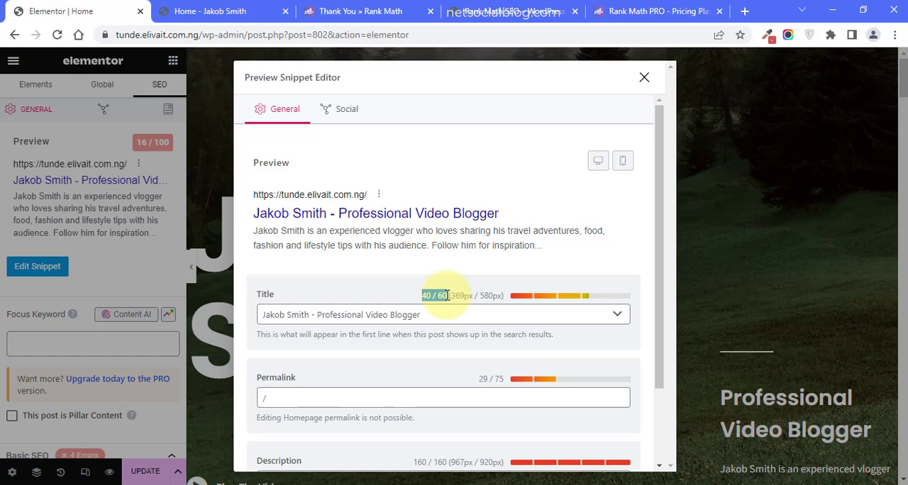
left_click(427, 317)
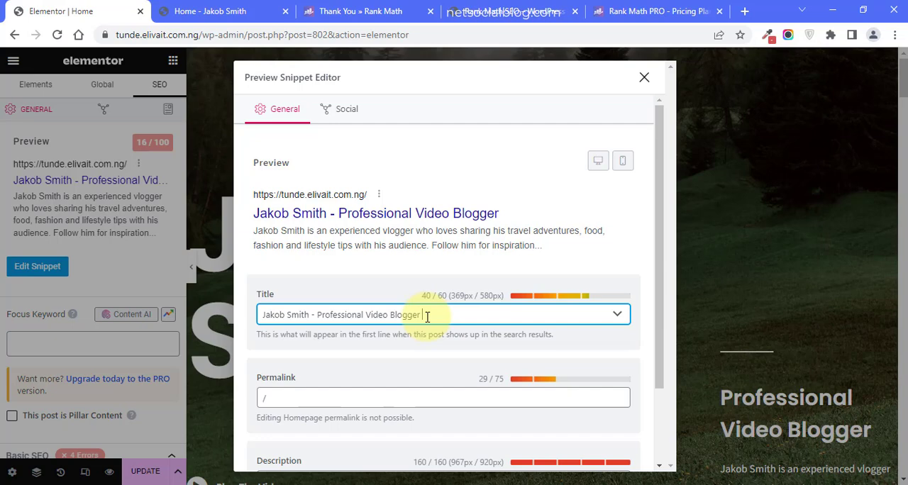
type("uuuuuuuufyfyfyfyfyfyfyfyhf")
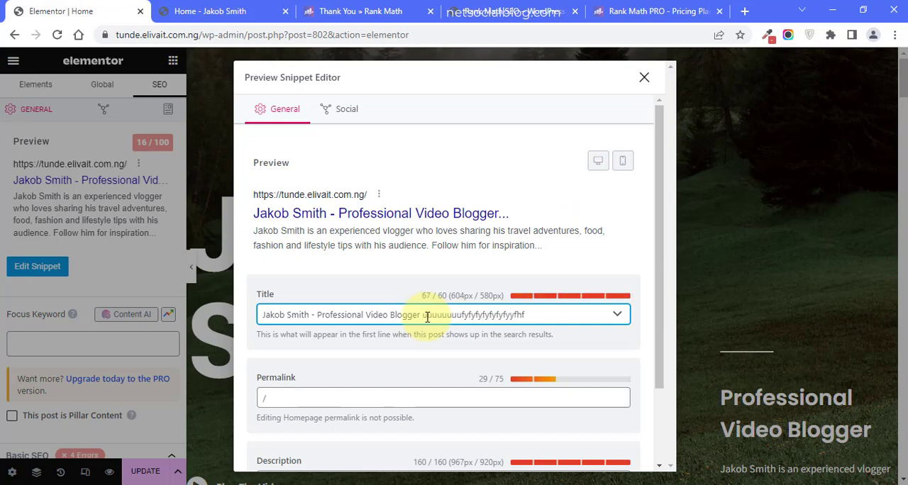
left_click_drag(536, 316, 418, 316)
key("BackSpace")
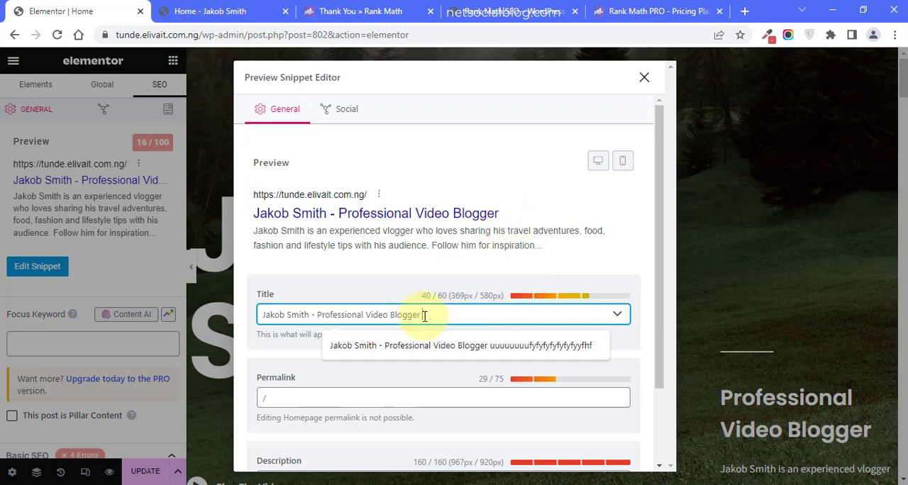
left_click(338, 396)
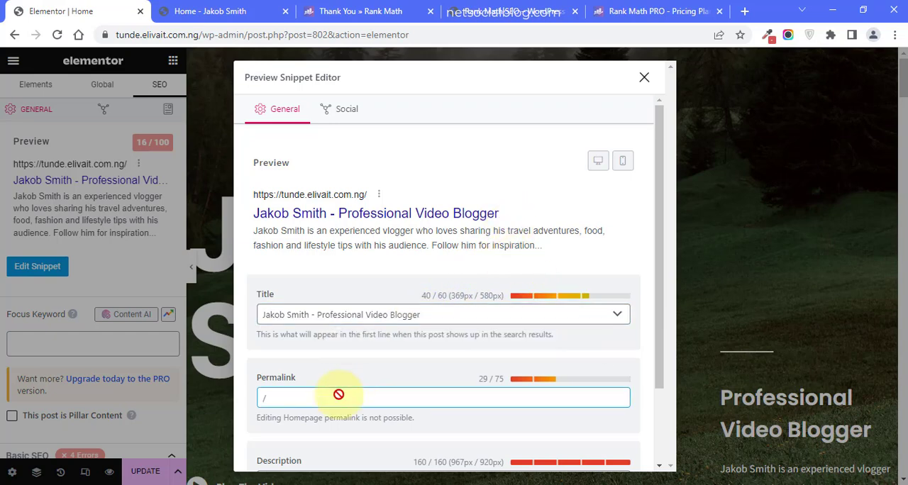
- Copy the preview's description text into the snippet description and shorten its trailing ellipsis to a single full stop
left_click_drag(658, 314, 658, 426)
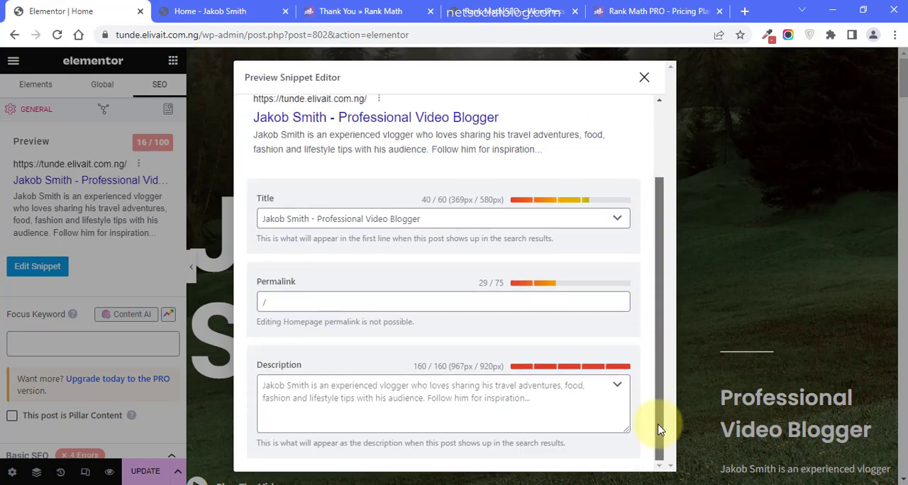
left_click(354, 419)
left_click(367, 410)
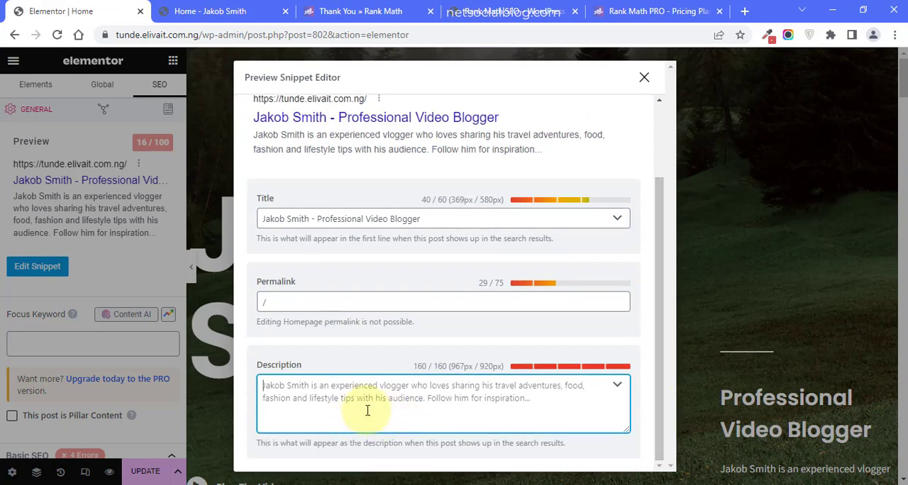
left_click_drag(255, 140, 543, 154)
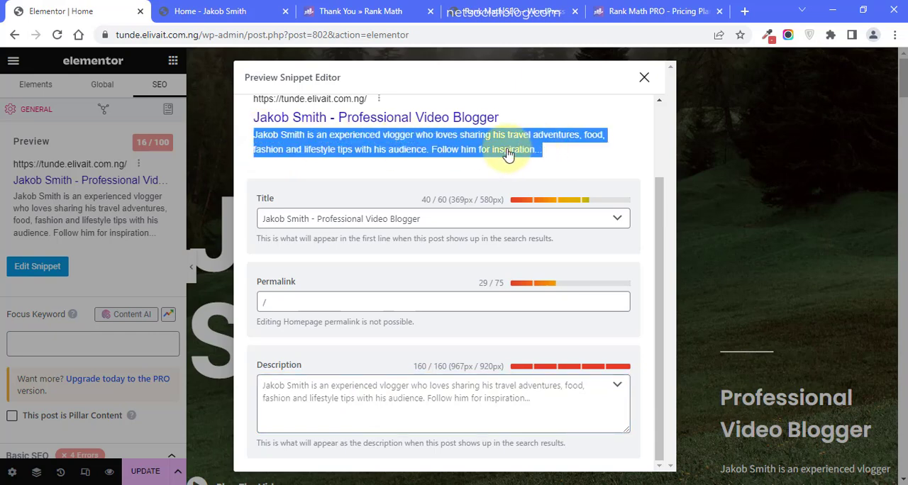
right_click(507, 154)
left_click(532, 157)
left_click(394, 393)
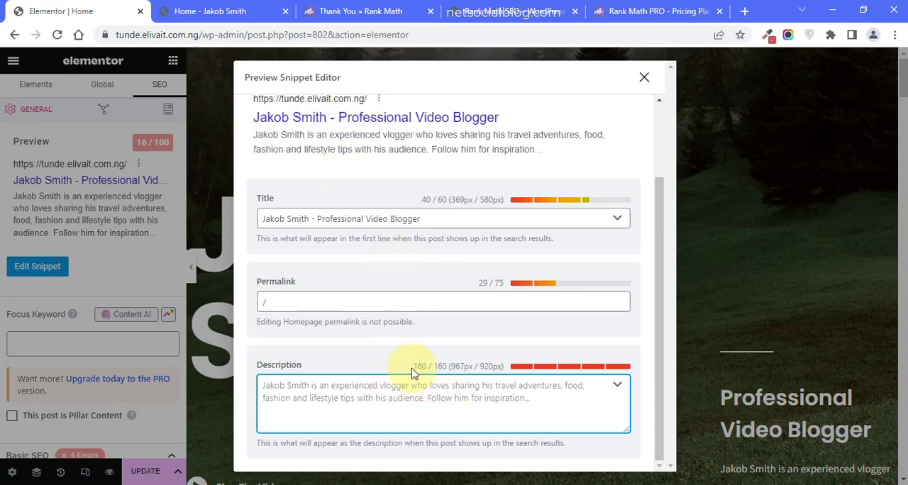
left_click_drag(415, 367, 443, 366)
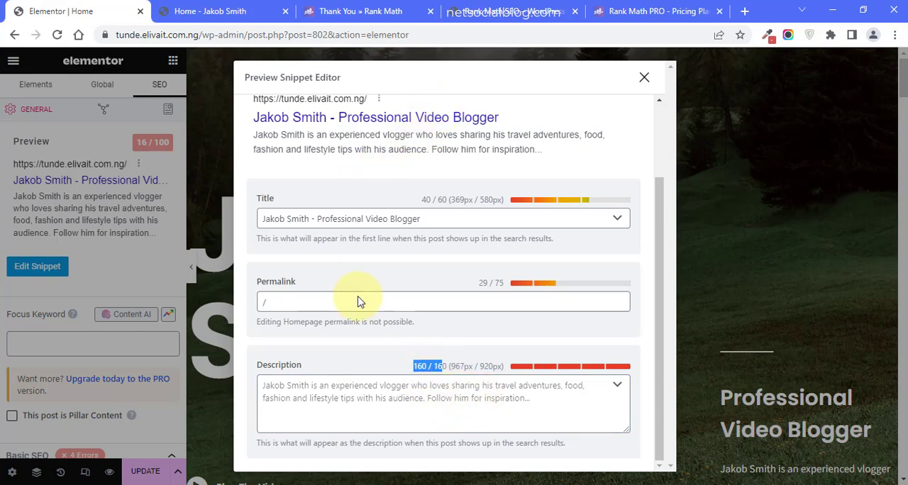
left_click(301, 405)
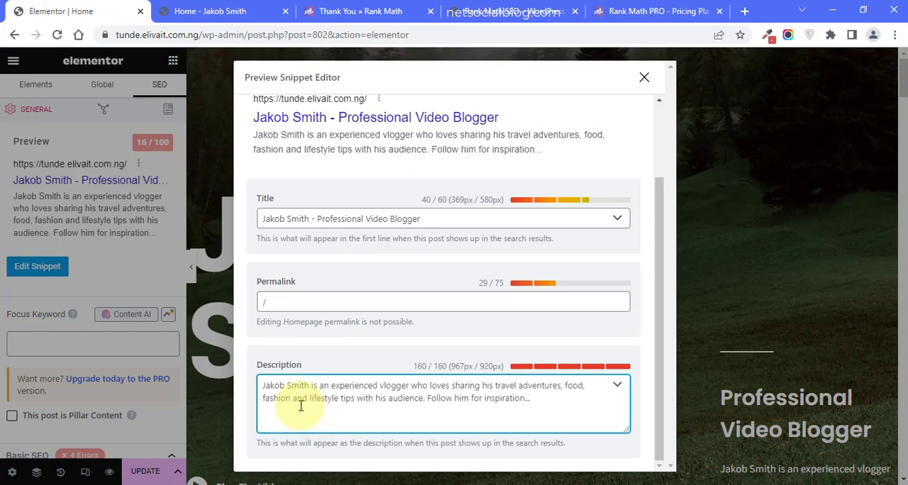
type("s")
key("BackSpace")
key("BackSpace")
key("BackSpace")
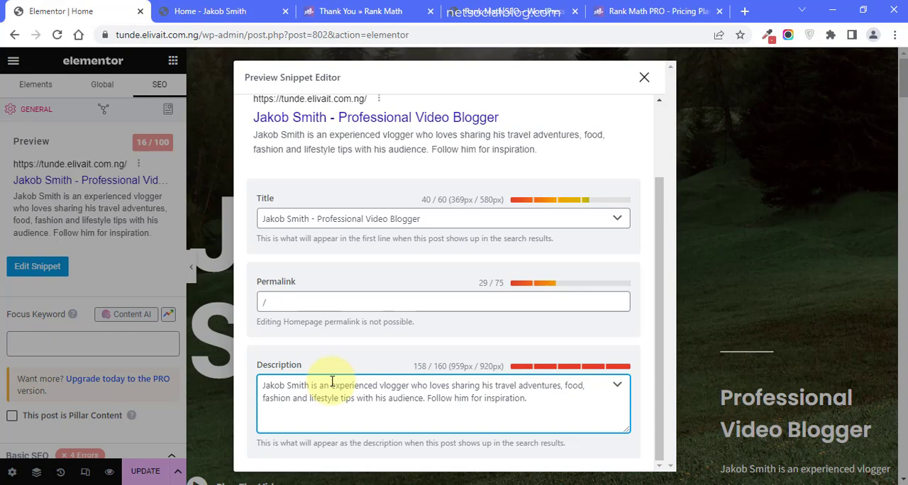
- Replace "vlogger" with "professional Video Blogger" in the snippet description
type("professional")
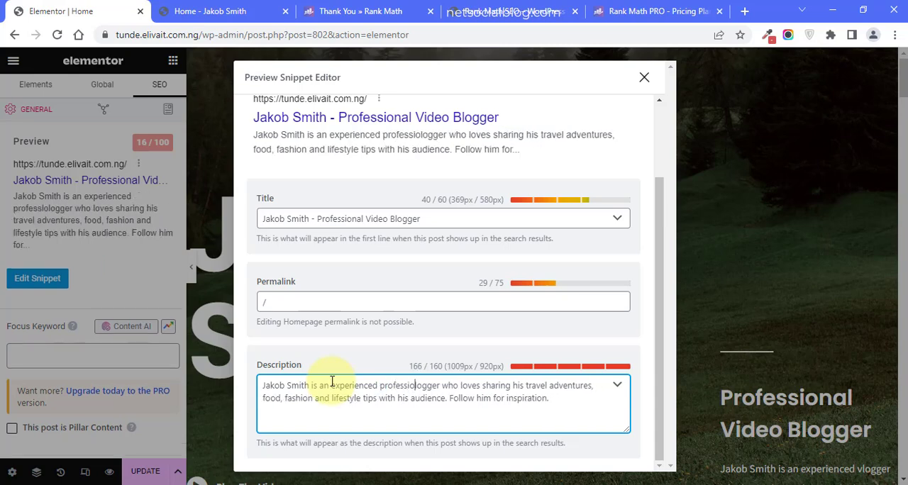
type(" video")
type("Video B")
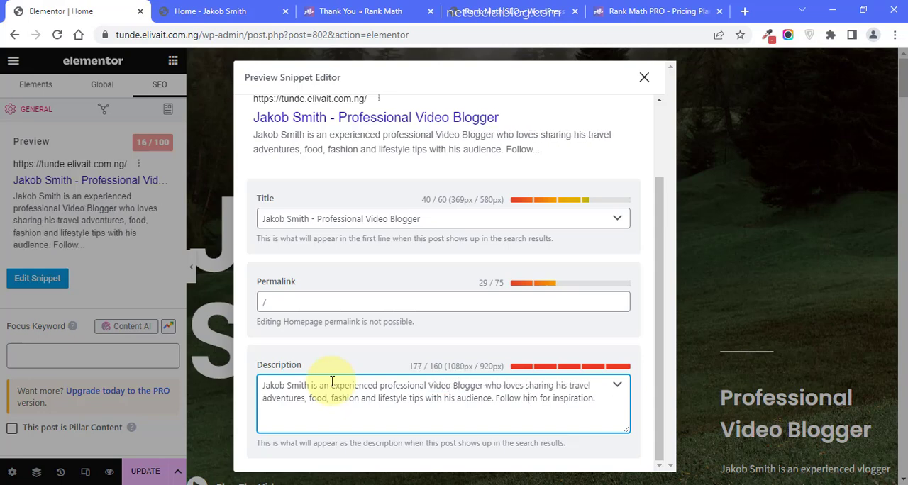
- Delete the sentence "Follow him for inspiration." from the snippet description and close the snippet editor
key("ctrl+shift+Right")
key("ctrl+shift+Right")
key("ctrl+shift+Right")
key("ctrl+shift+Right")
key("ctrl+shift+Right")
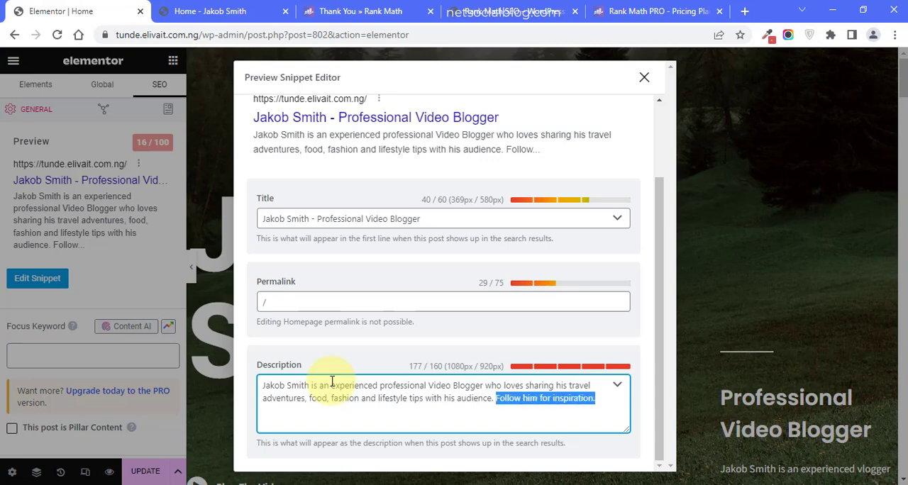
key("BackSpace")
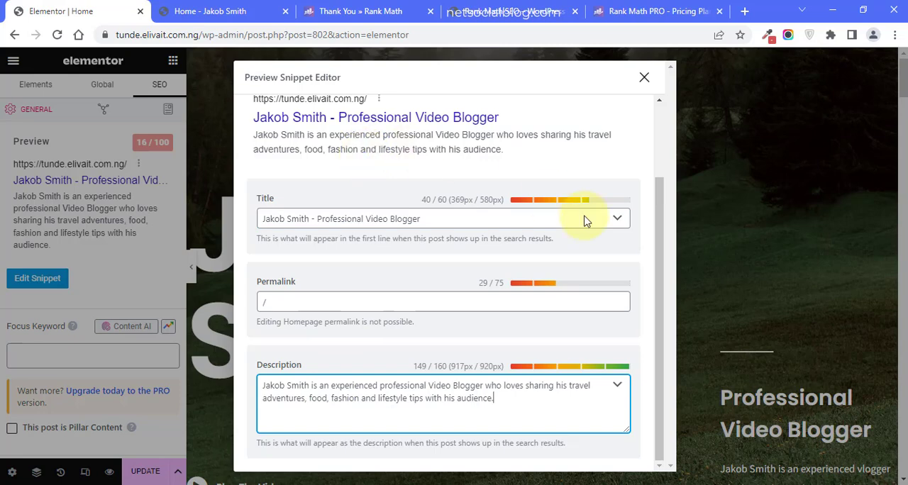
left_click(645, 87)
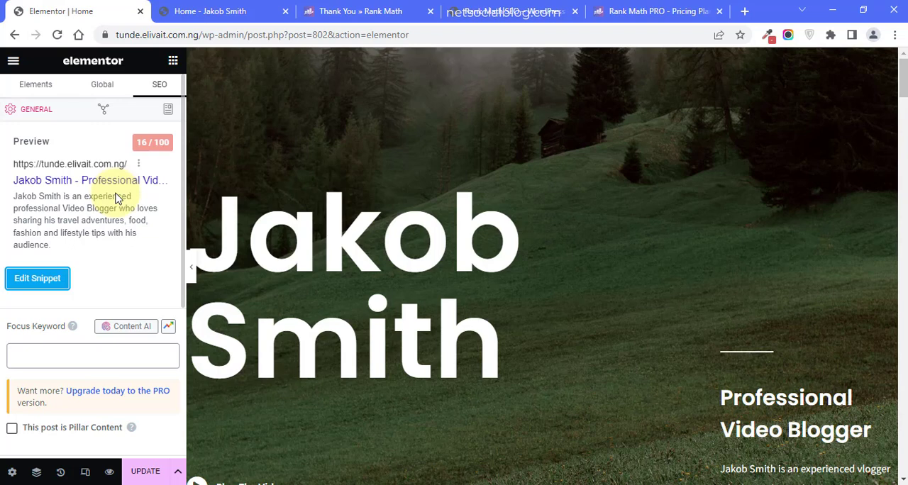
- Add the site owner's full name in lowercase as the Home page's focus keyword
left_click(66, 353)
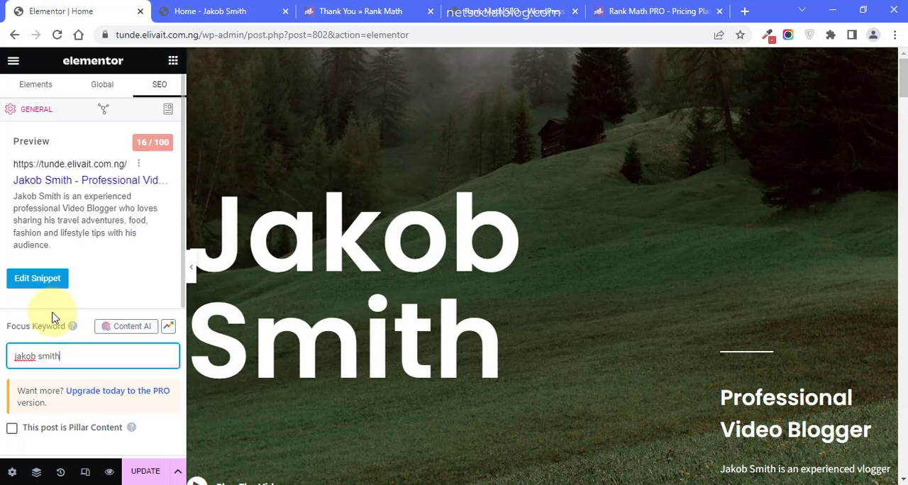
key("Return")
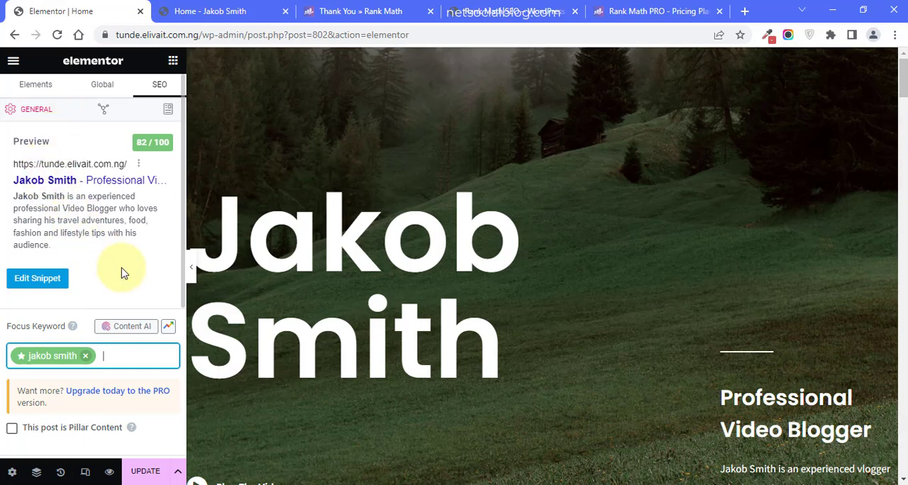
left_click(22, 361)
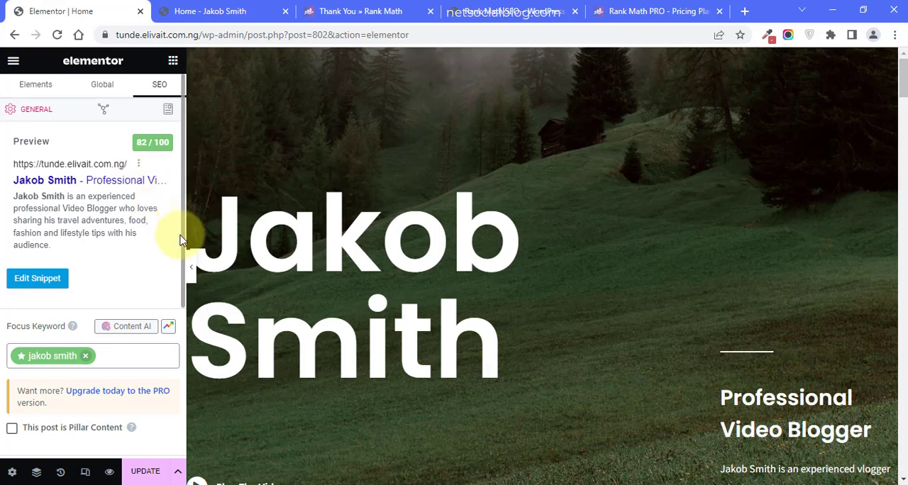
- Examine the Basic SEO checks and compare them with the snippet preview and focus keyword
scroll(181, 241, "down", 4)
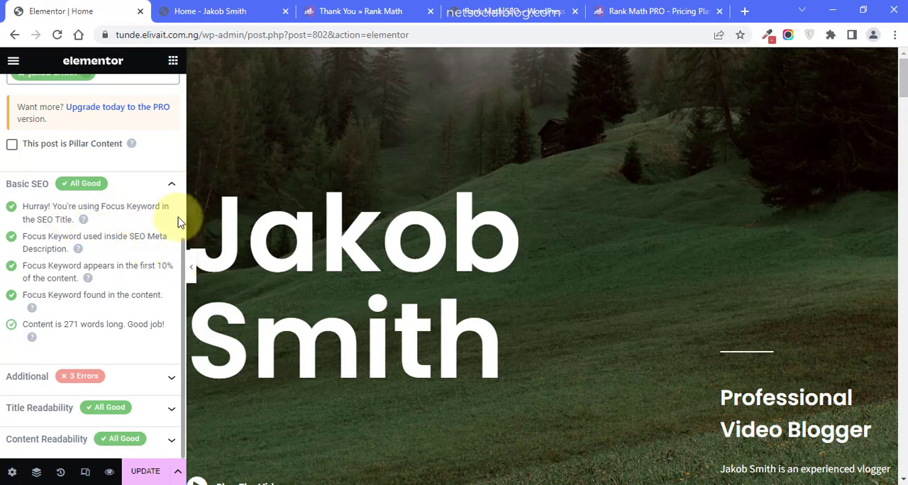
scroll(177, 177, "up", 3)
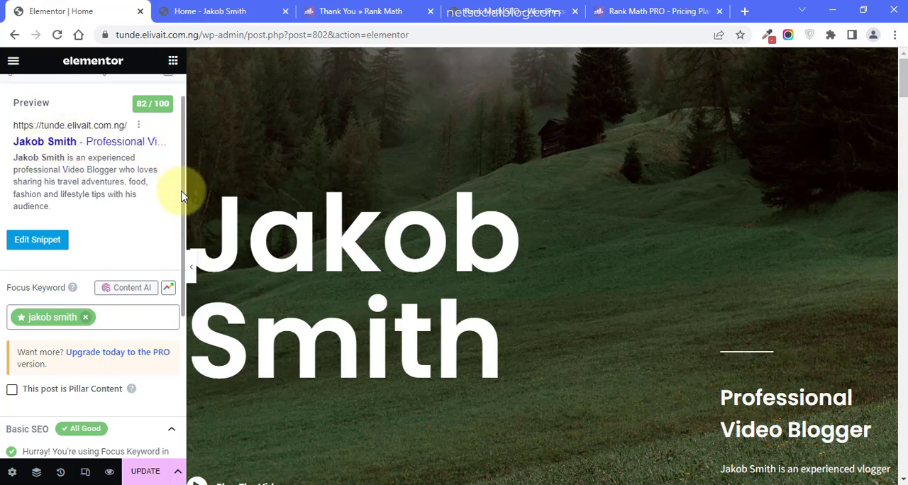
scroll(178, 362, "down", 3)
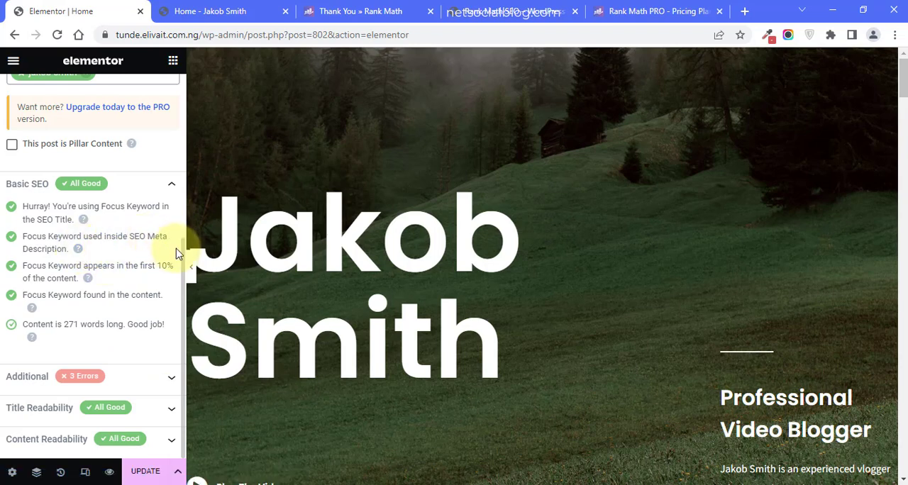
left_click_drag(181, 256, 178, 127)
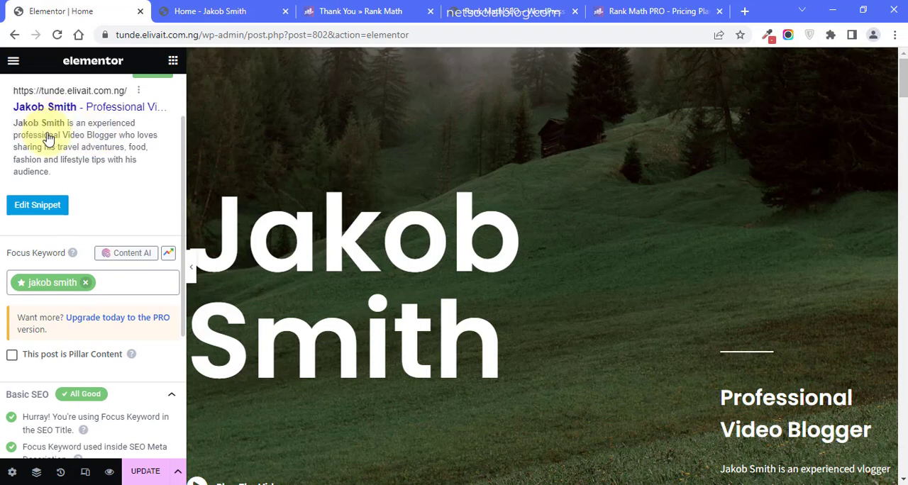
- Collapse the Basic SEO checks and examine the list of Additional checks for the Home page
scroll(178, 260, "down", 3)
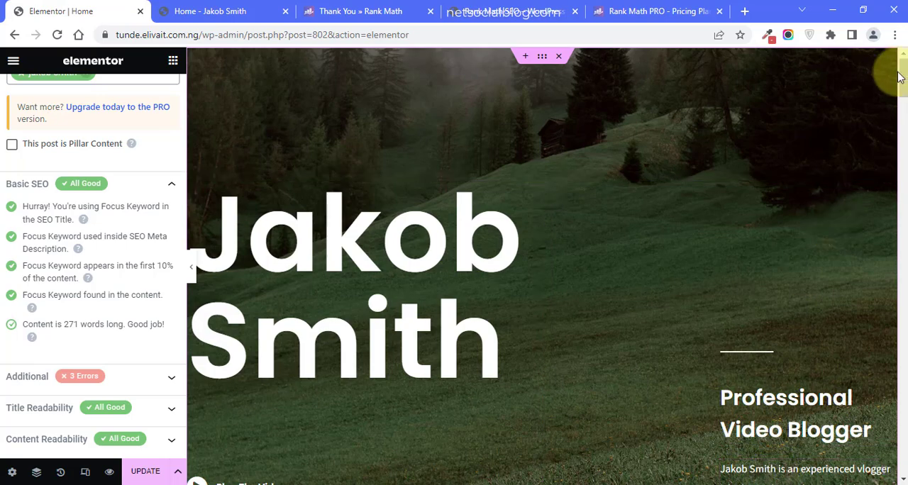
scroll(903, 92, "down", 4)
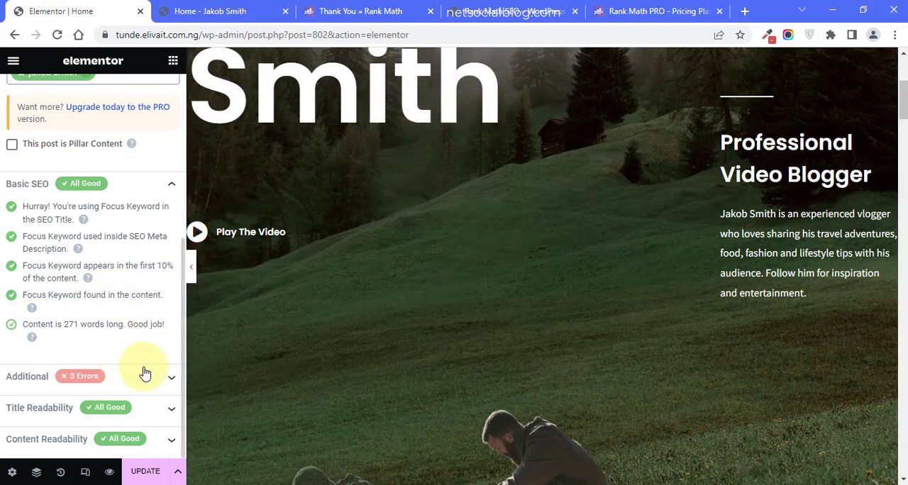
left_click(172, 188)
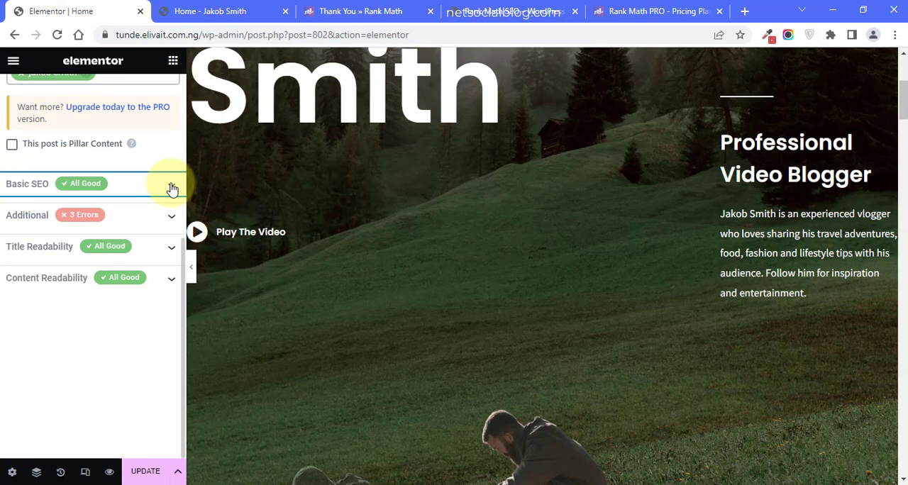
left_click(60, 226)
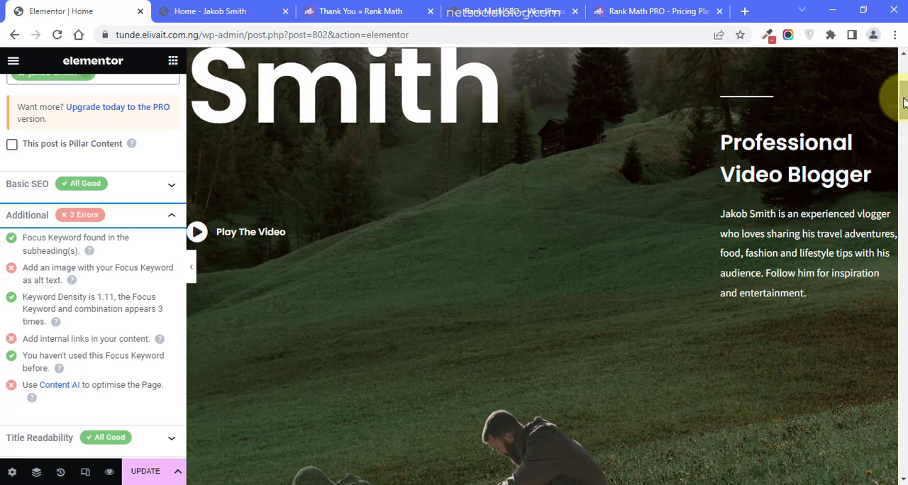
- Set the alt text of the hero image vlogger-template-hero-img.png to the page's focus keyword and apply the image
left_click_drag(903, 103, 900, 163)
left_click(624, 255)
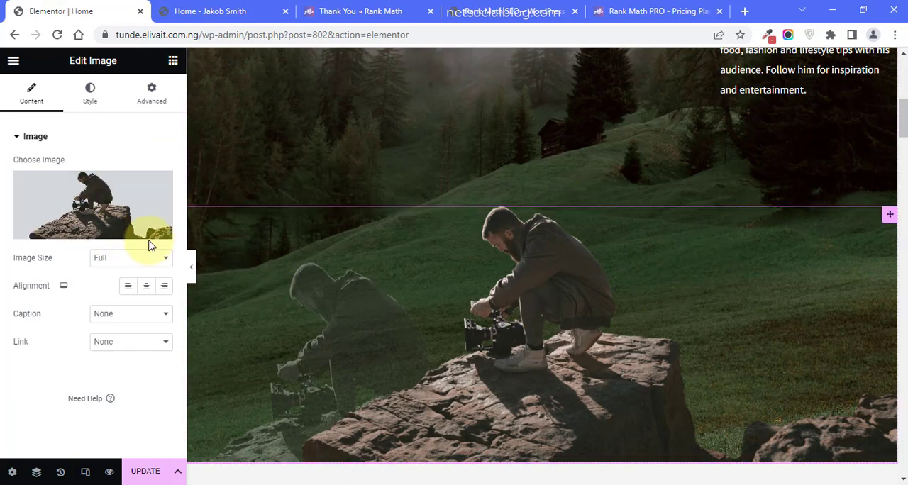
left_click(74, 205)
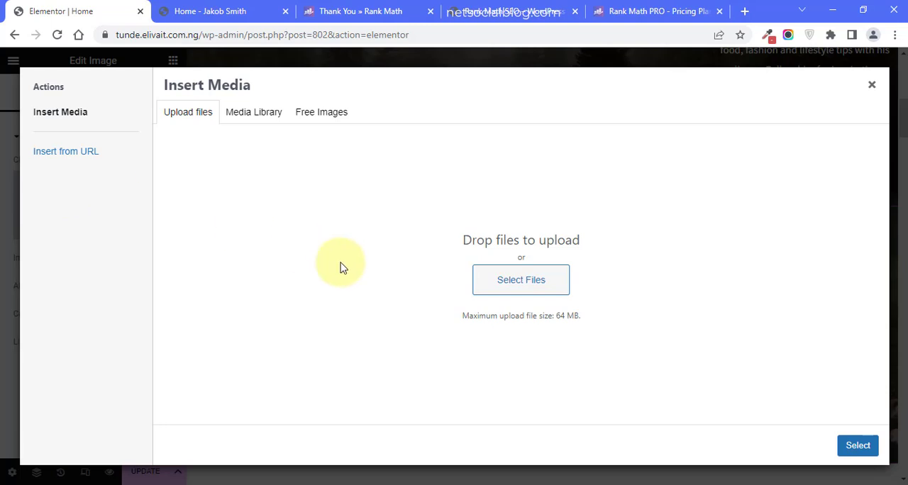
left_click(239, 122)
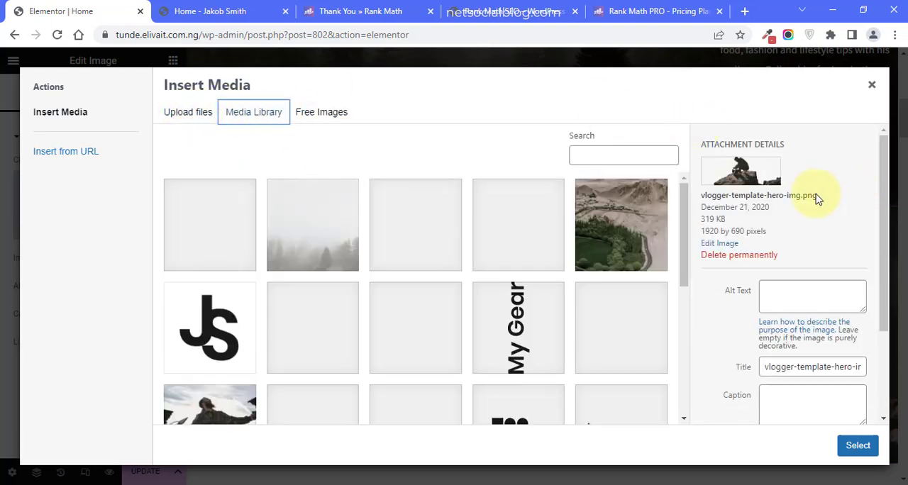
left_click(765, 290)
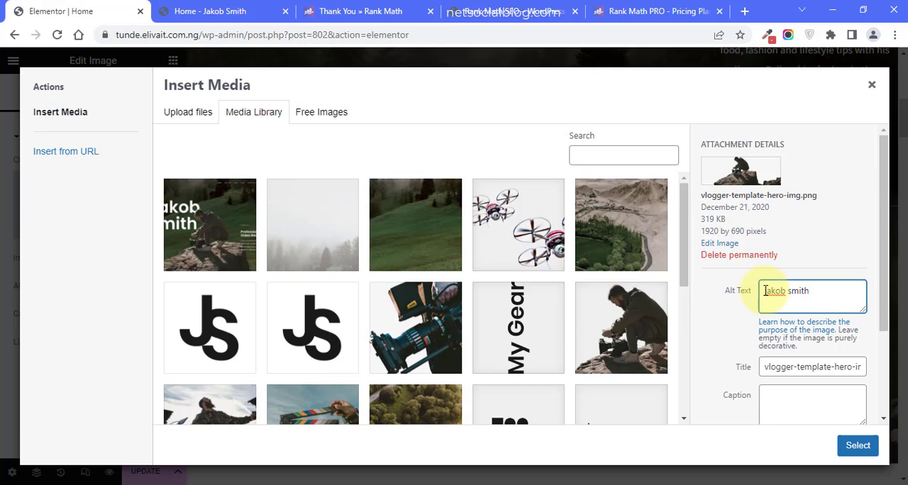
left_click(857, 445)
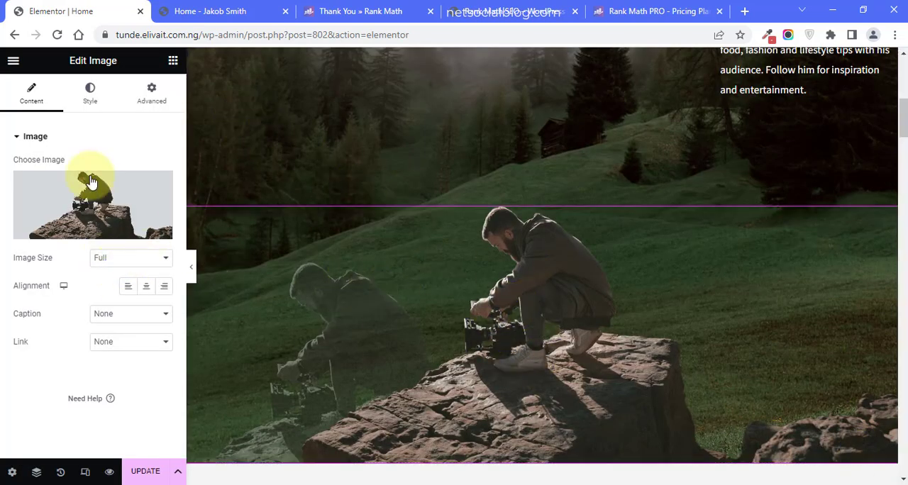
- Return to the page's SEO analysis and recheck the Additional checks for image alt text and internal links
left_click(173, 62)
left_click(156, 87)
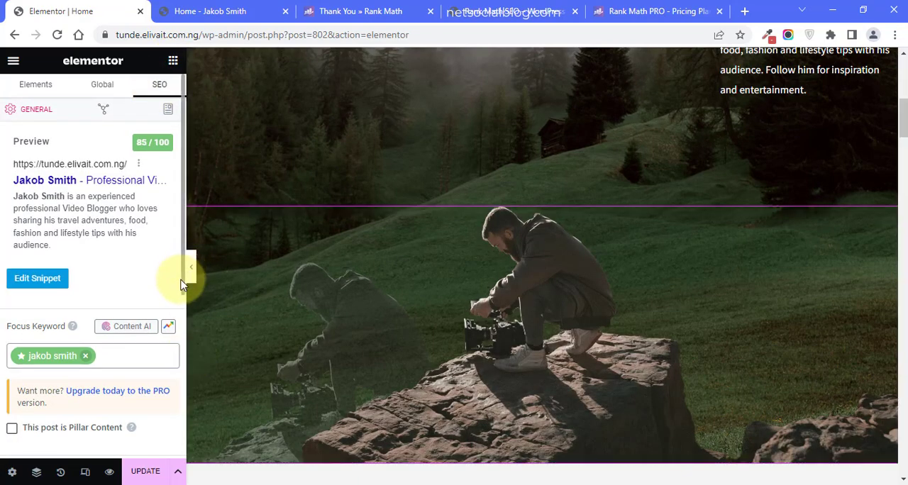
scroll(178, 331, "down", 4)
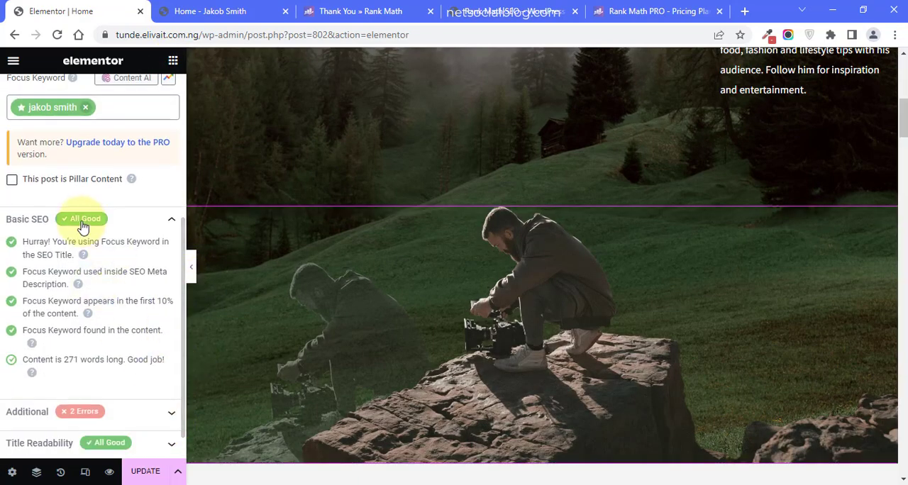
left_click(81, 225)
left_click(67, 250)
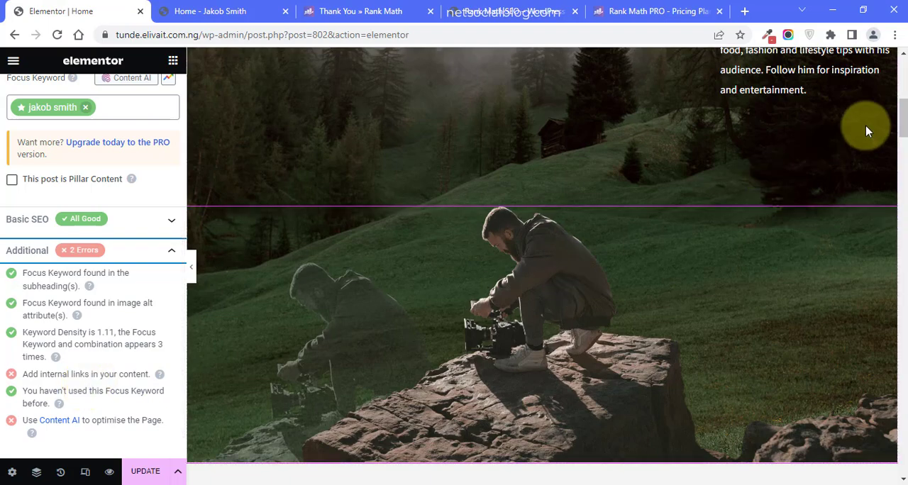
- Insert "on his website" after "viewers" in the biography paragraph that begins "In addition to travel"
left_click_drag(903, 119, 899, 380)
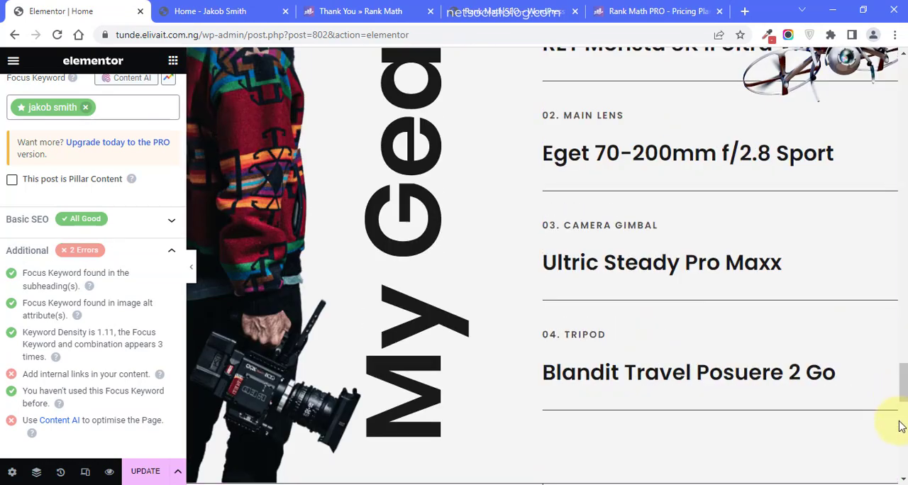
left_click_drag(897, 376, 899, 216)
left_click(535, 176)
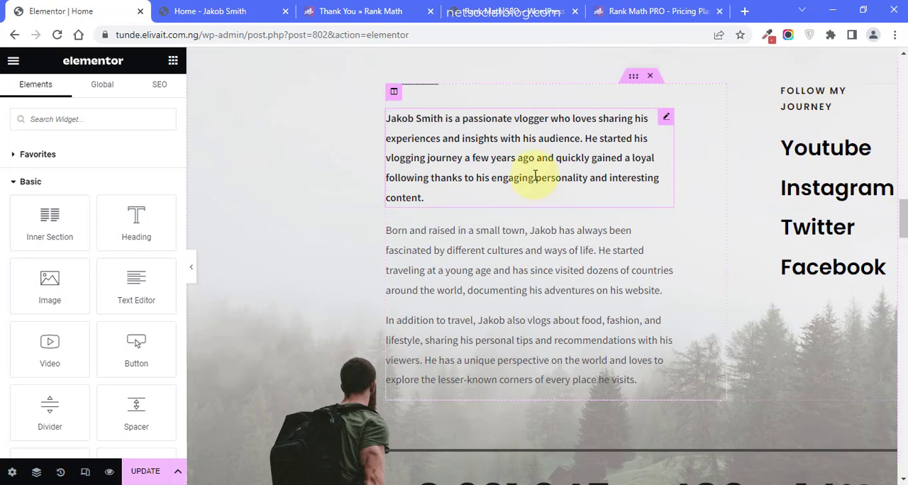
left_click(537, 333)
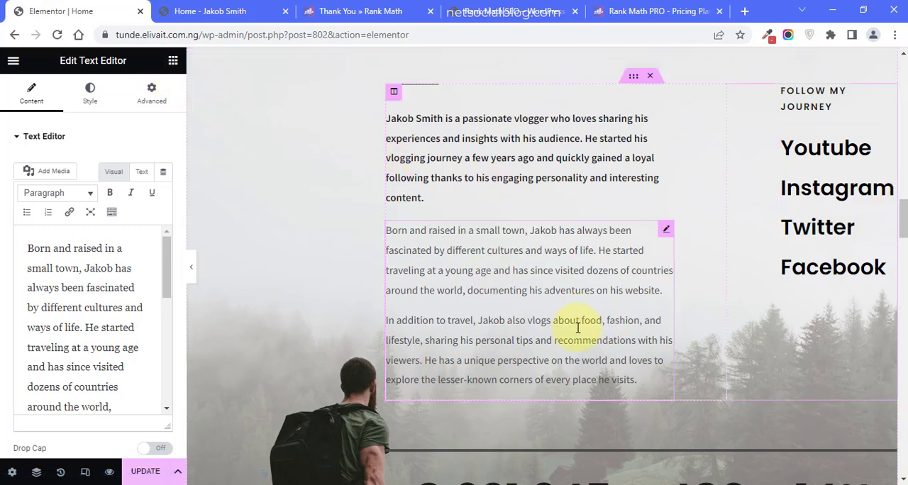
mouse_move(901, 213)
left_mouse_down()
mouse_move(897, 449)
mouse_move(901, 218)
left_mouse_up()
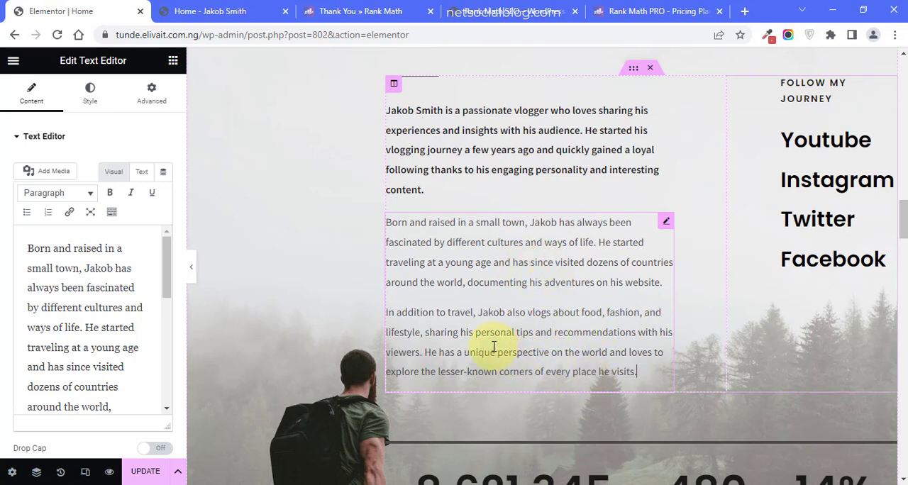
left_click(418, 358)
type("on his websit")
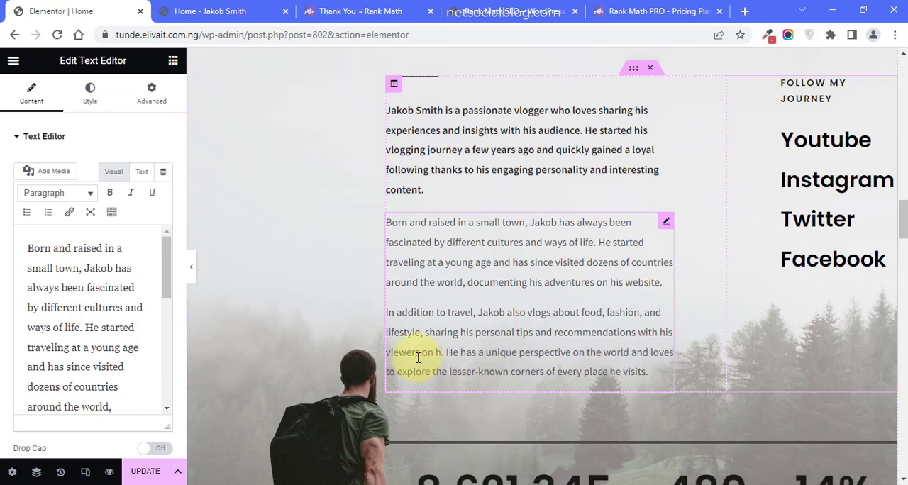
type("e")
key("ctrl+shift+Left")
key("ctrl+shift+Left")
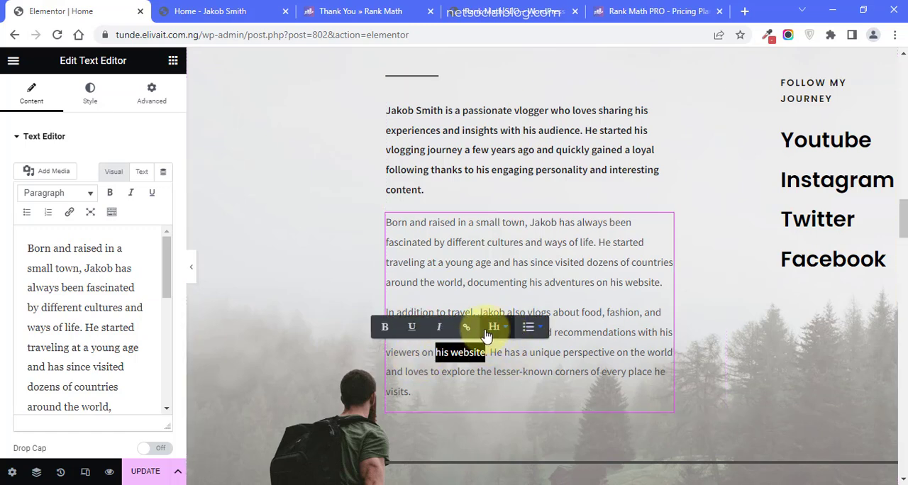
left_click(467, 328)
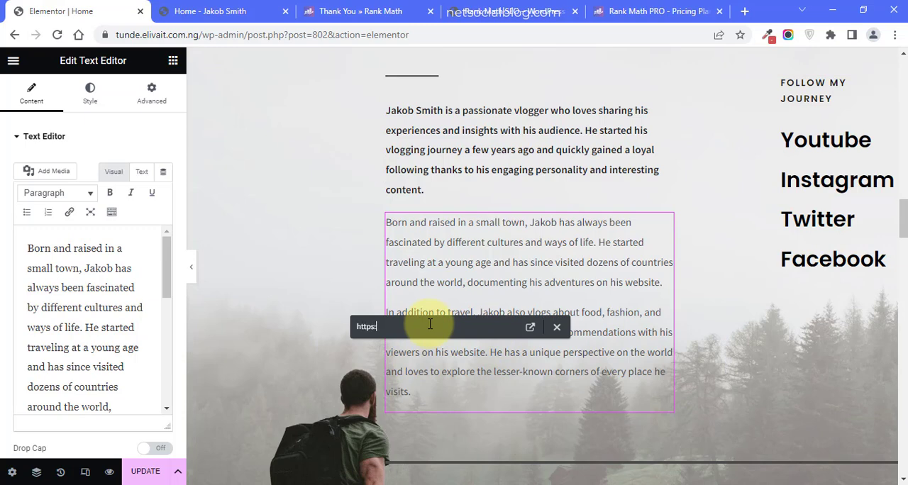
type("https:")
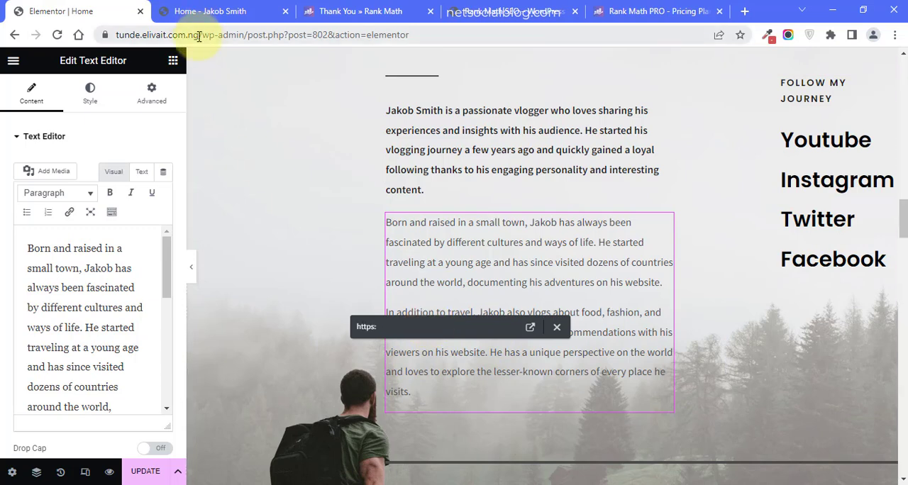
left_click_drag(213, 34, 85, 35)
key("ctrl+x")
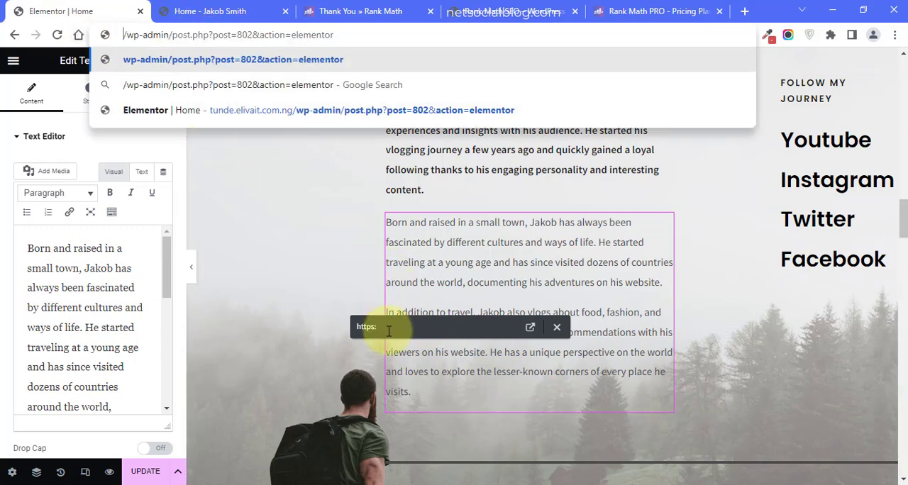
left_click(388, 328)
key("ctrl+v")
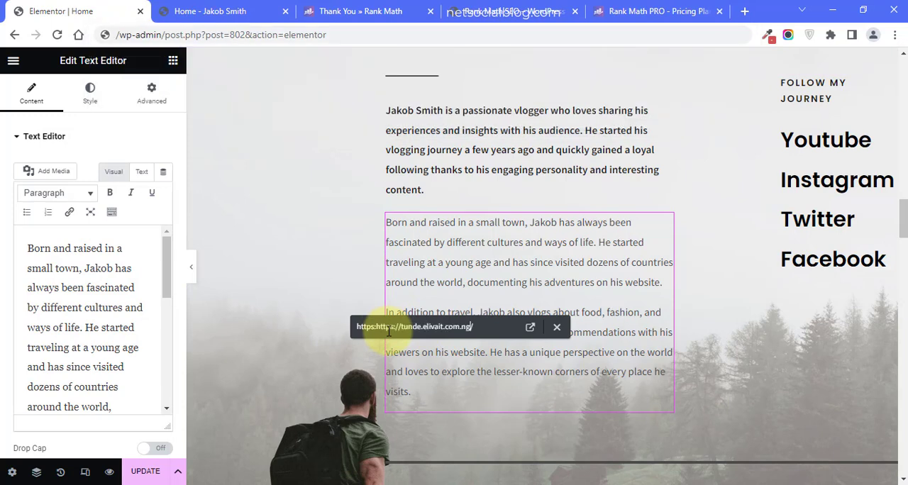
key("ctrl+a")
key("ctrl+v")
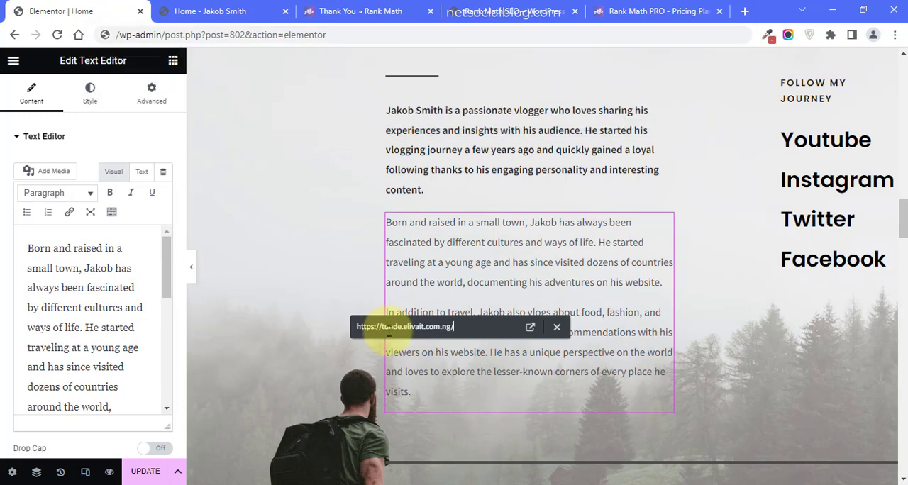
key("Return")
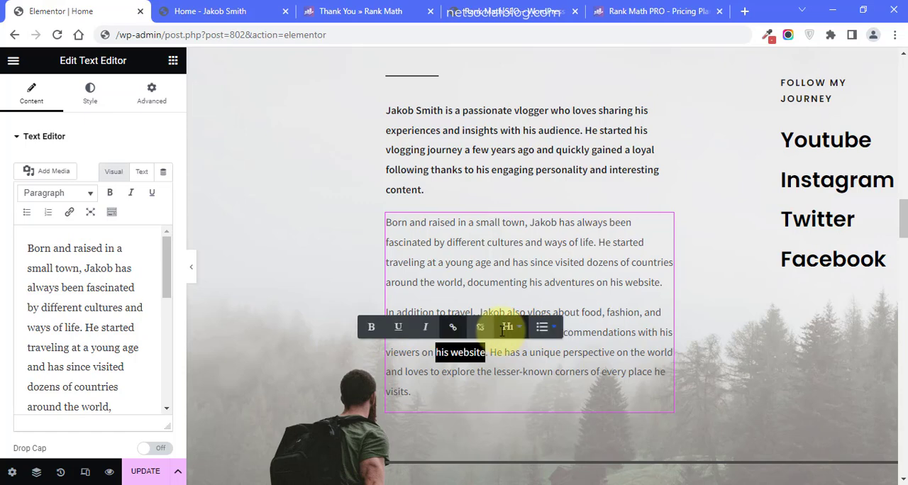
left_click(517, 360)
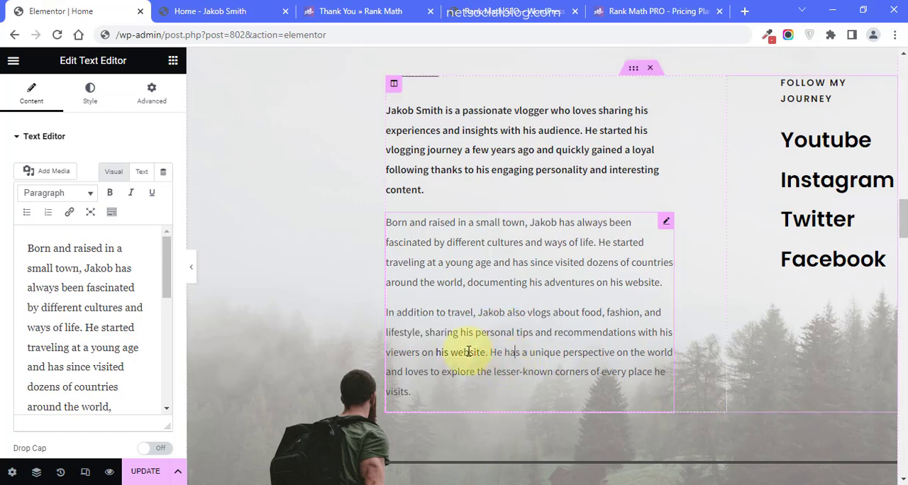
- Reopen the page's SEO analysis and review the Additional checks for the newly added link and Content AI
left_click(175, 59)
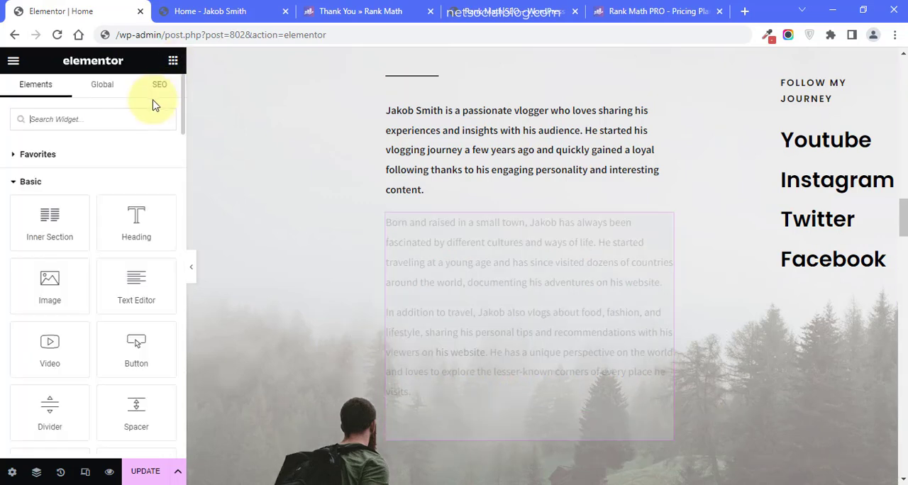
left_click(160, 84)
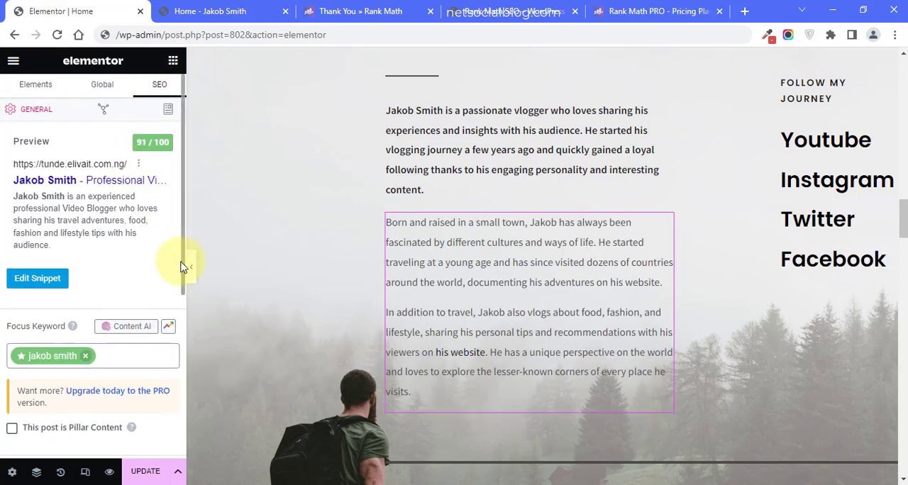
left_click_drag(183, 275, 182, 421)
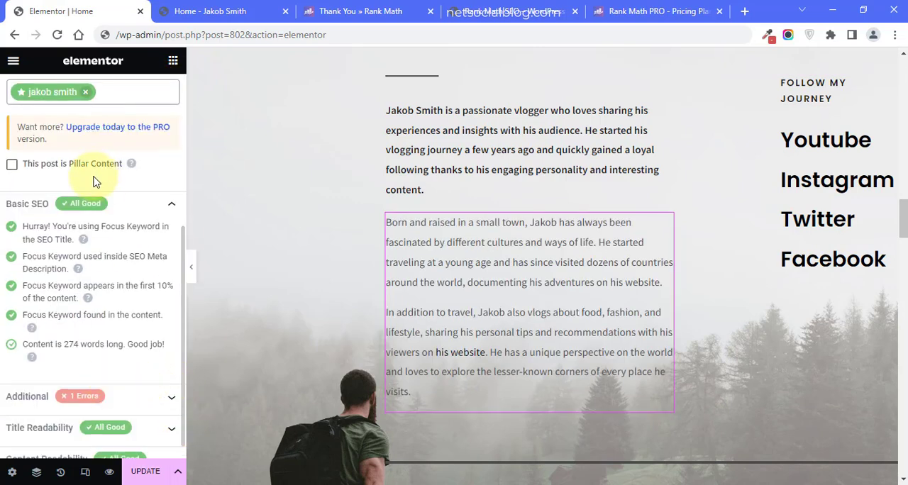
left_click(112, 204)
left_click(73, 235)
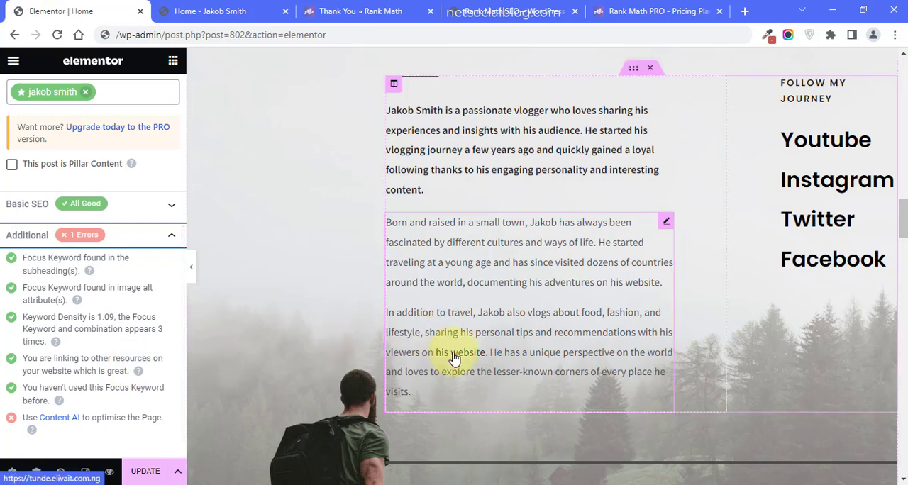
left_click(71, 237)
left_click(73, 236)
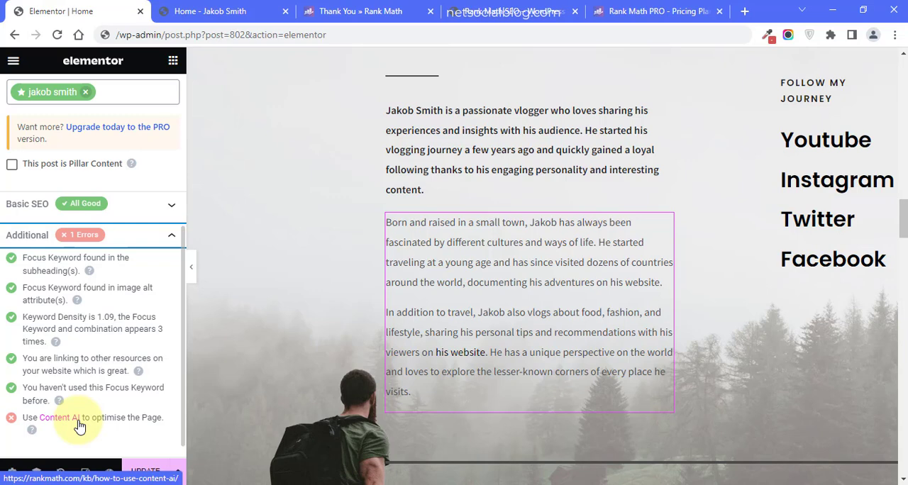
- Examine the Title Readability and Content Readability checks, collapse them and return to the snippet preview and SEO score
left_click(118, 234)
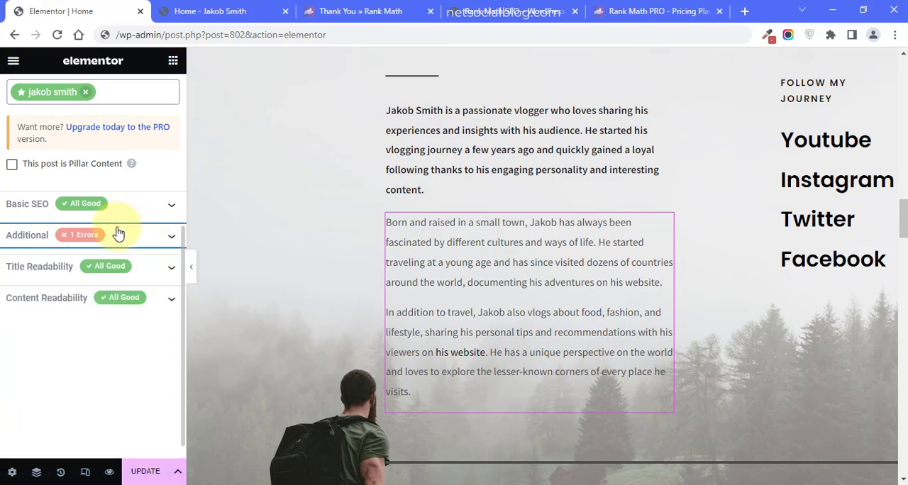
left_click(124, 268)
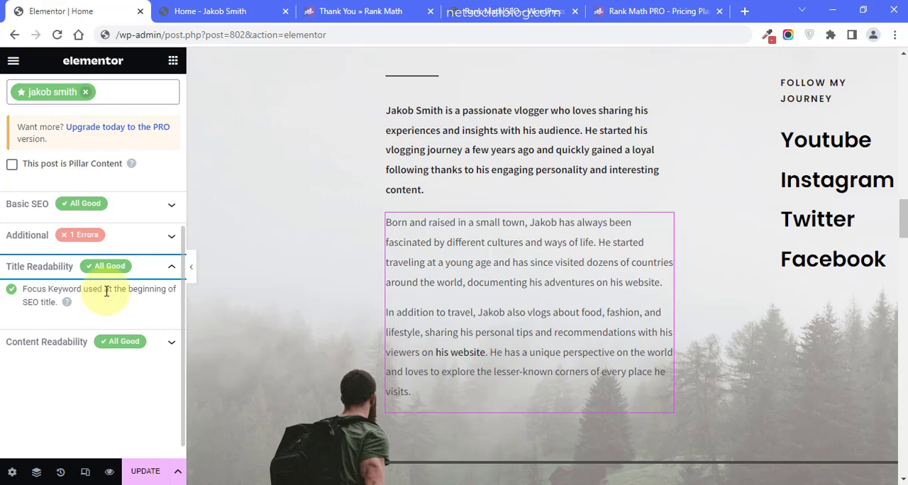
left_click(64, 342)
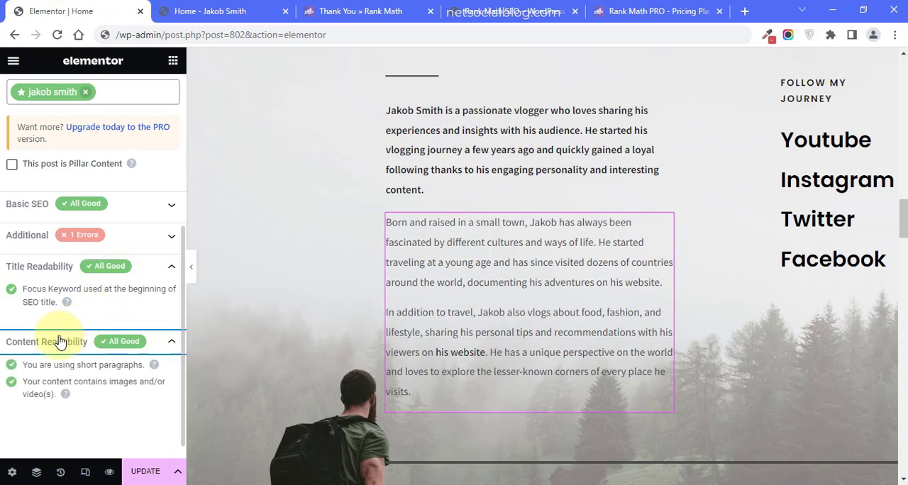
left_click(50, 277)
left_click(108, 299)
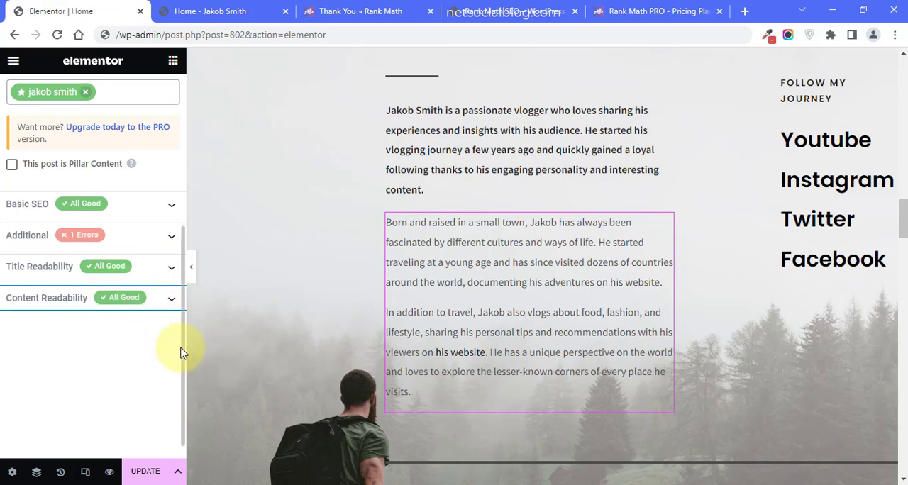
scroll(165, 203, "up", 5)
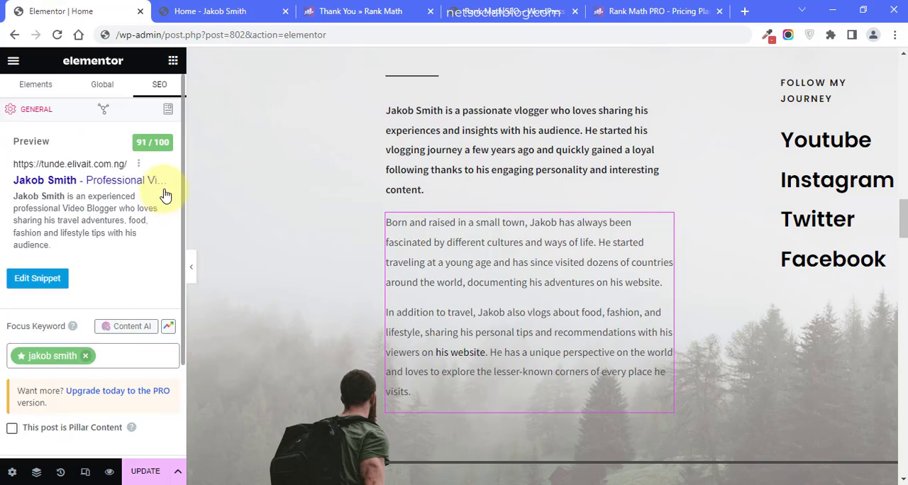
- Reopen the Additional SEO checks and examine the item about using Content AI to optimise the page
scroll(166, 233, "down", 2)
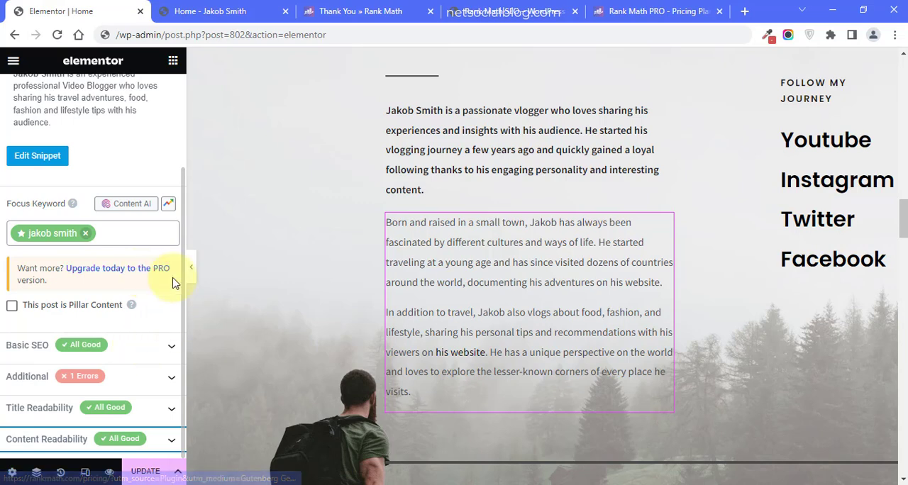
left_click(119, 378)
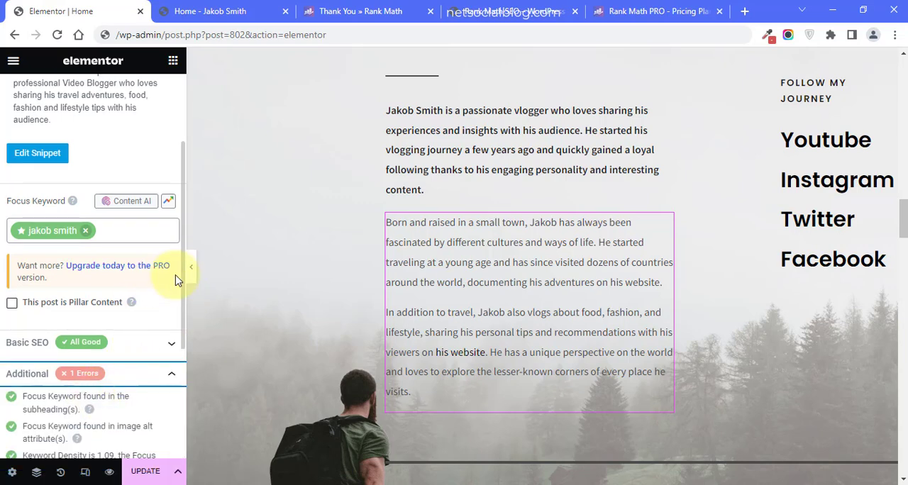
left_click_drag(183, 300, 166, 414)
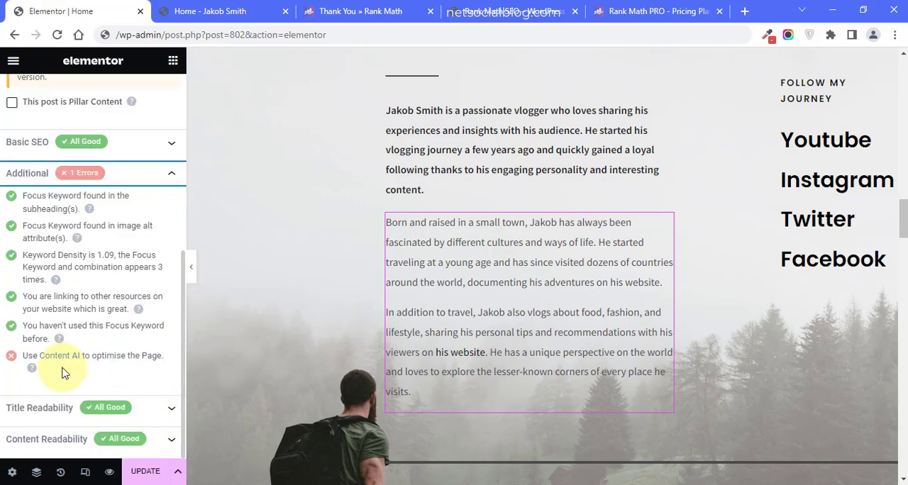
- Open Content AI for the focus keyword, look over its account connection request and metrics, and return to the general SEO settings
left_click_drag(183, 304, 178, 182)
left_click(132, 231)
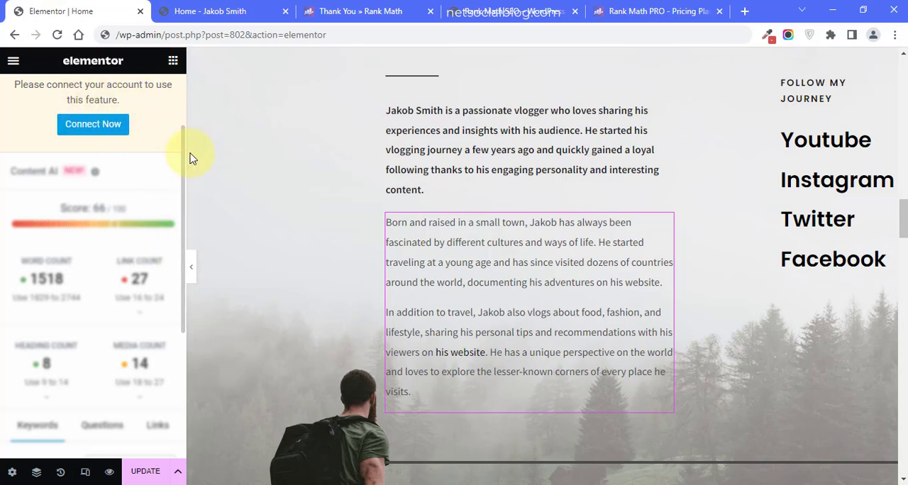
scroll(181, 162, "up", 3)
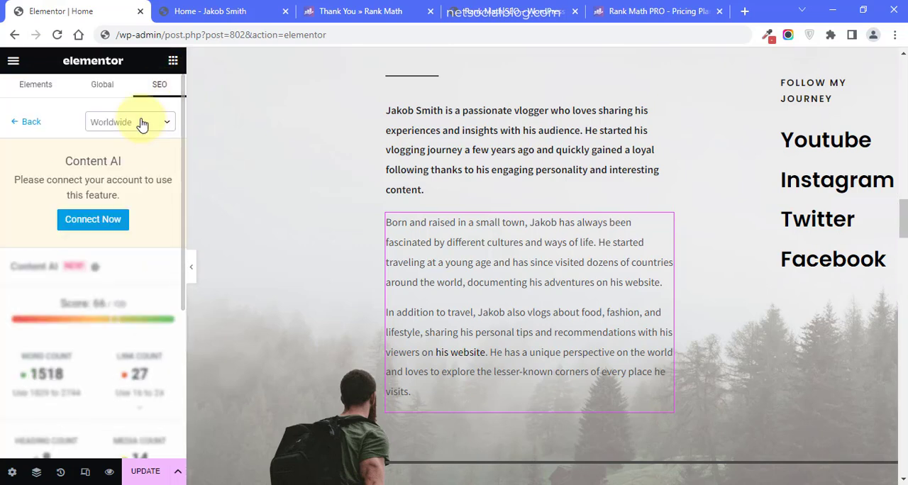
left_click(27, 120)
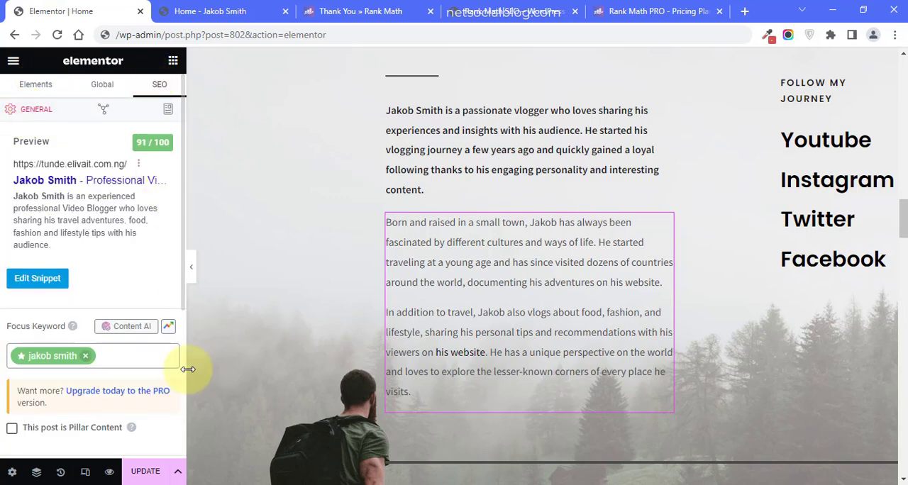
- Update the Home page to save its content and SEO changes
left_click(149, 472)
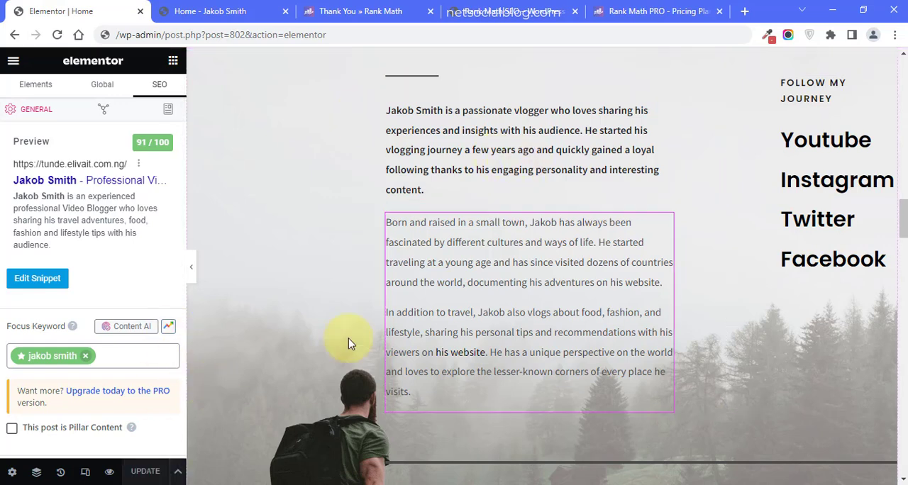
- Switch to the steps outline in Notepad and review Step 4 on optimizing the website with RankMath
mouse_move(222, 484)
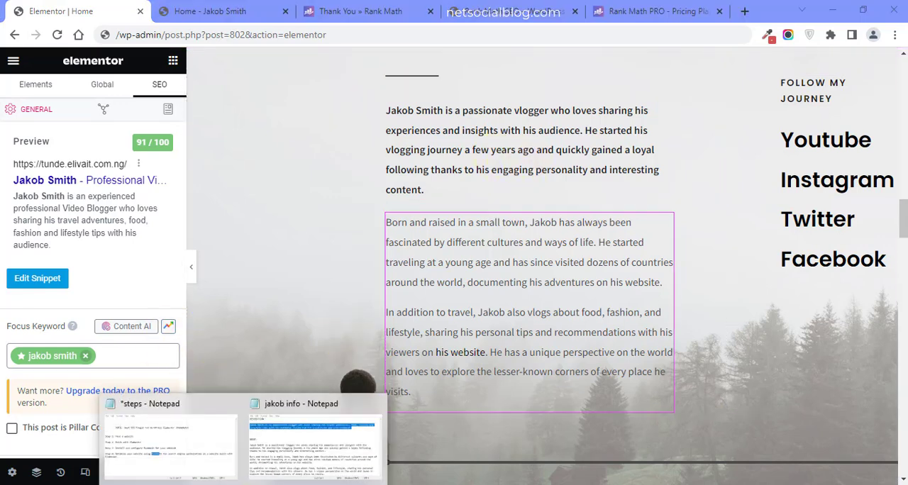
left_click(196, 436)
left_click(326, 323)
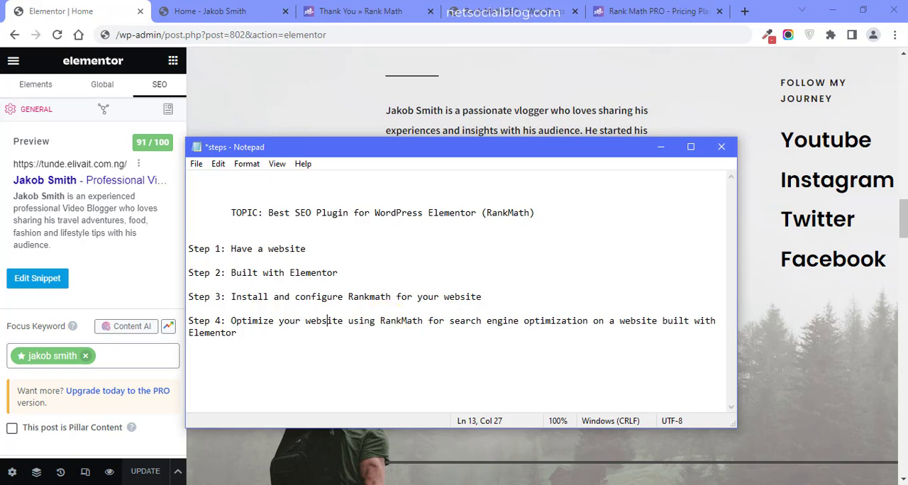
- Return to the browser and reload the live Home page at tunde.elivait.com.ng
left_click(186, 14)
key("F5")
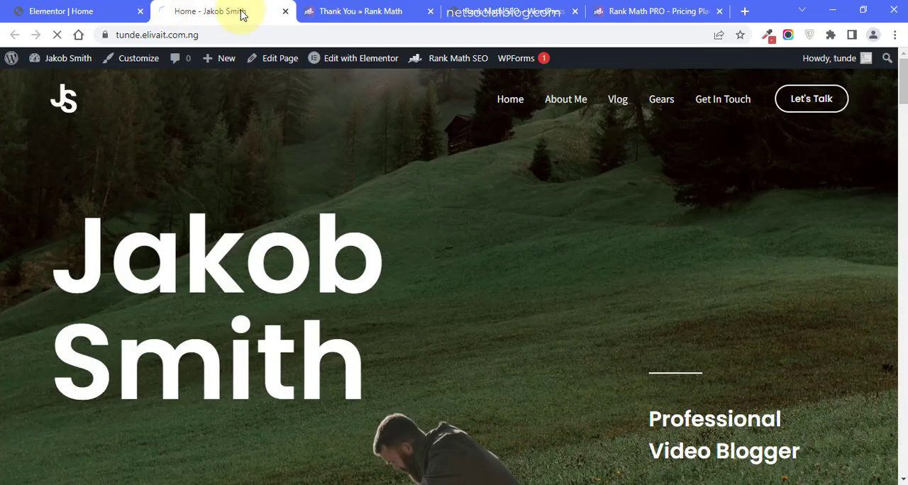